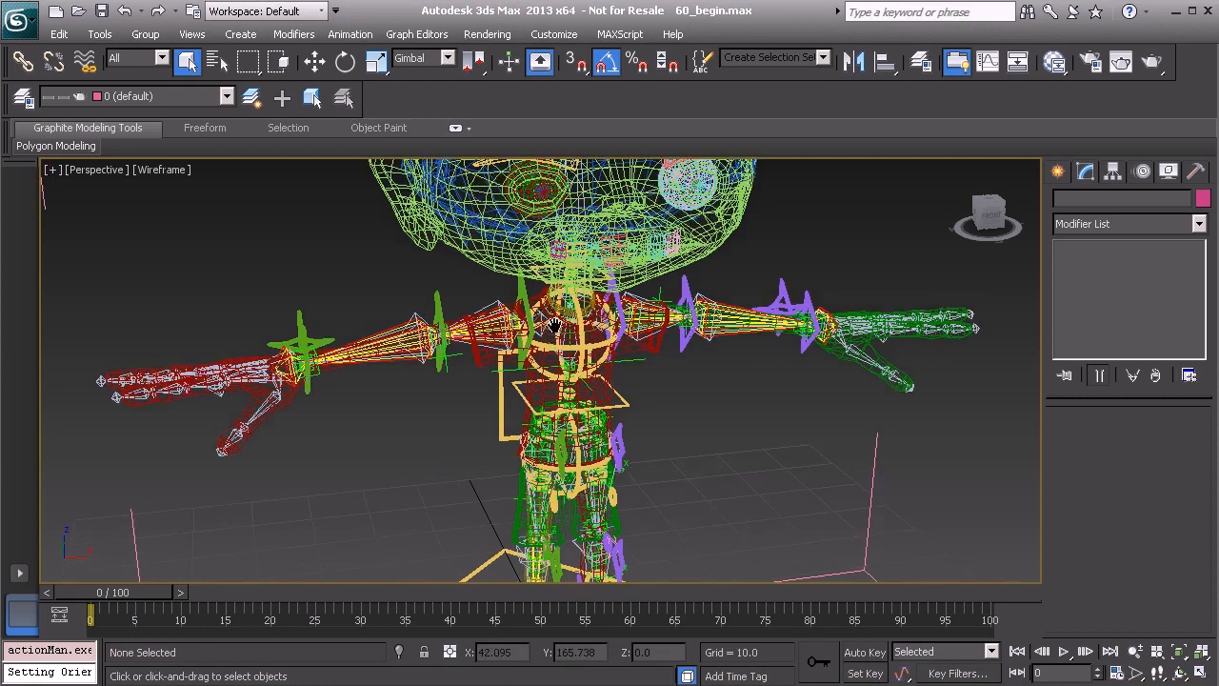
Hide the Model layer in the layer manager so only the rig's bones and controls are displayed, and close the manager
click(23, 95)
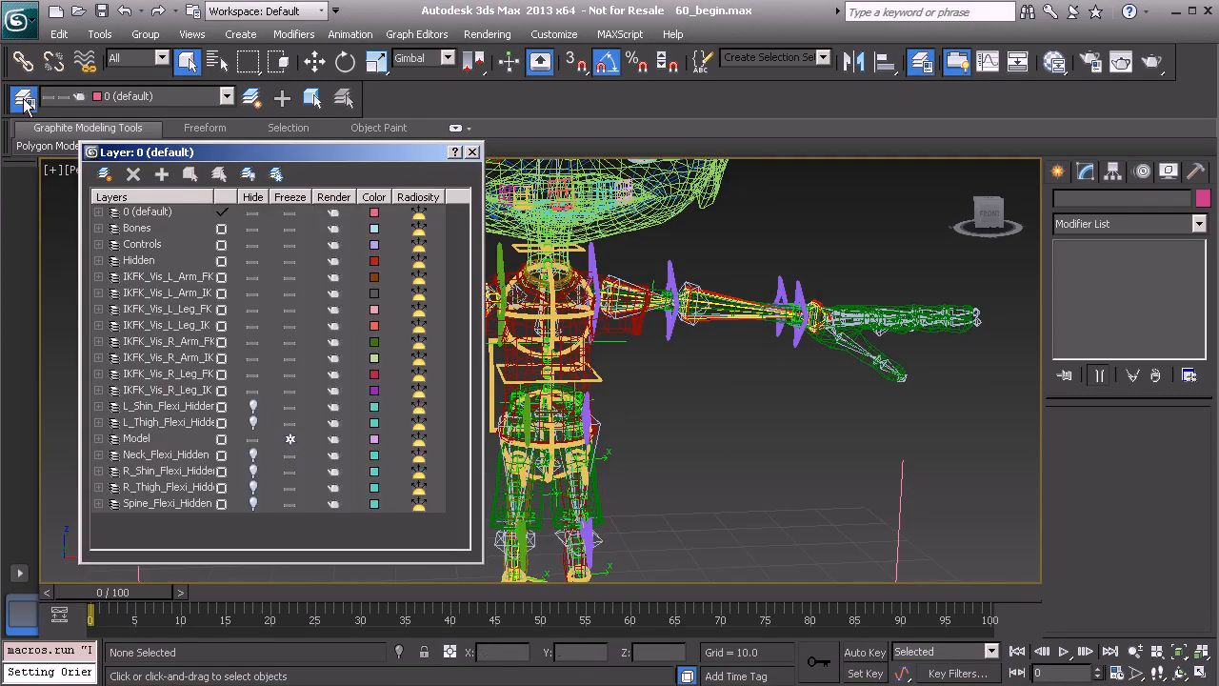
click(253, 438)
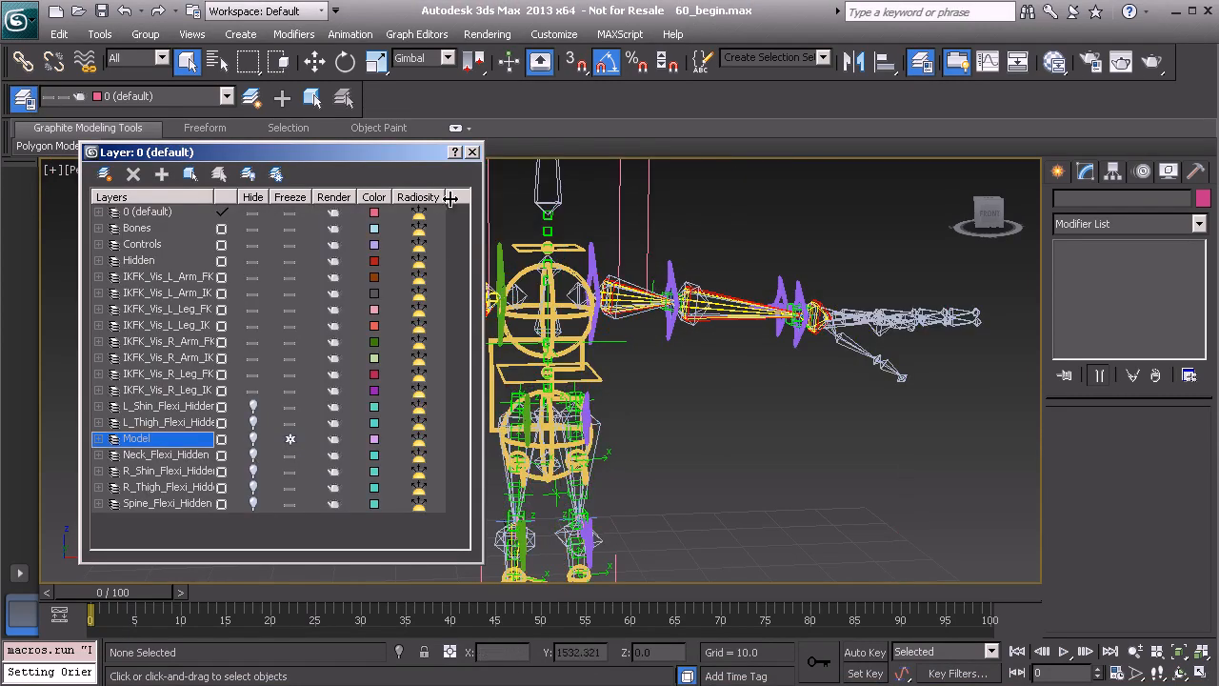
click(473, 153)
Set the Euler rotation axis order of the left shoulder FK control Anim_L_Shoulder_FK01 to XZY
middle_drag(577, 332, 516, 386)
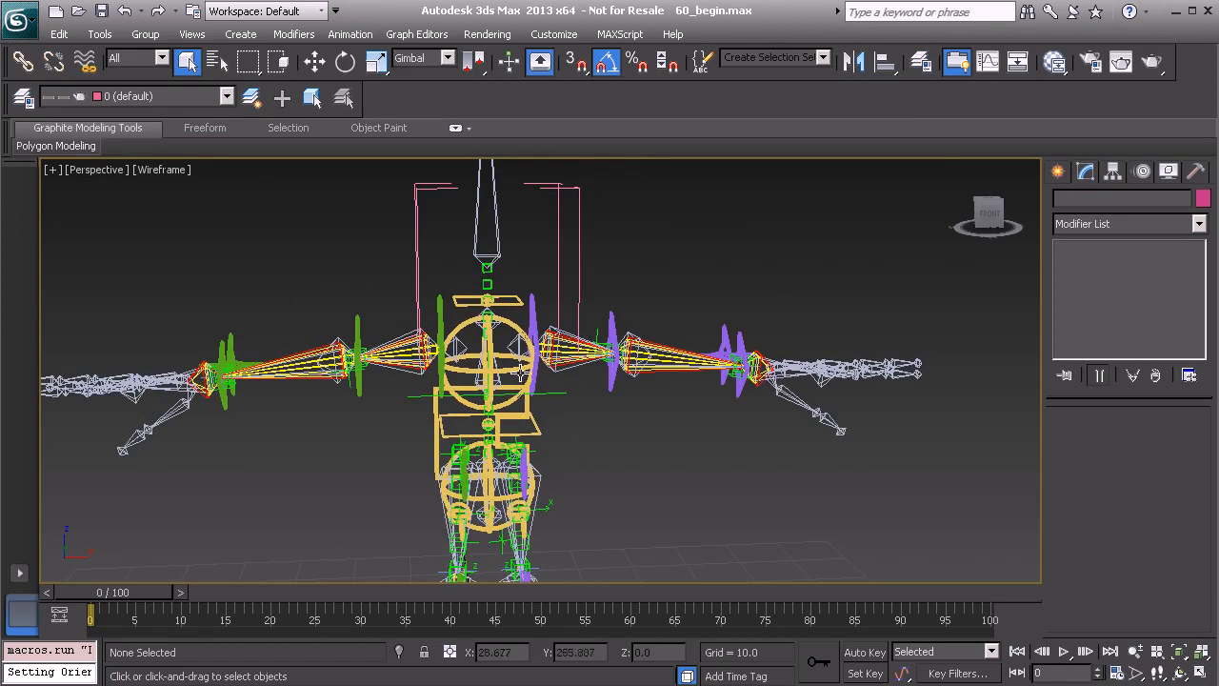
click(532, 307)
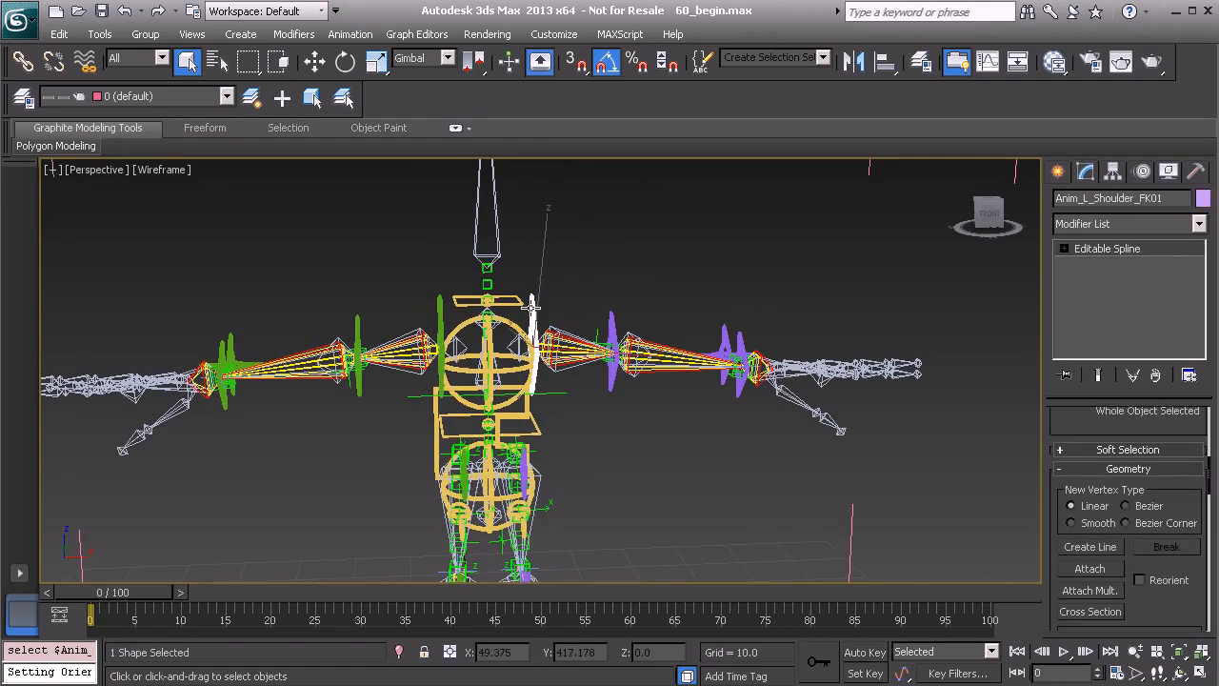
click(612, 322)
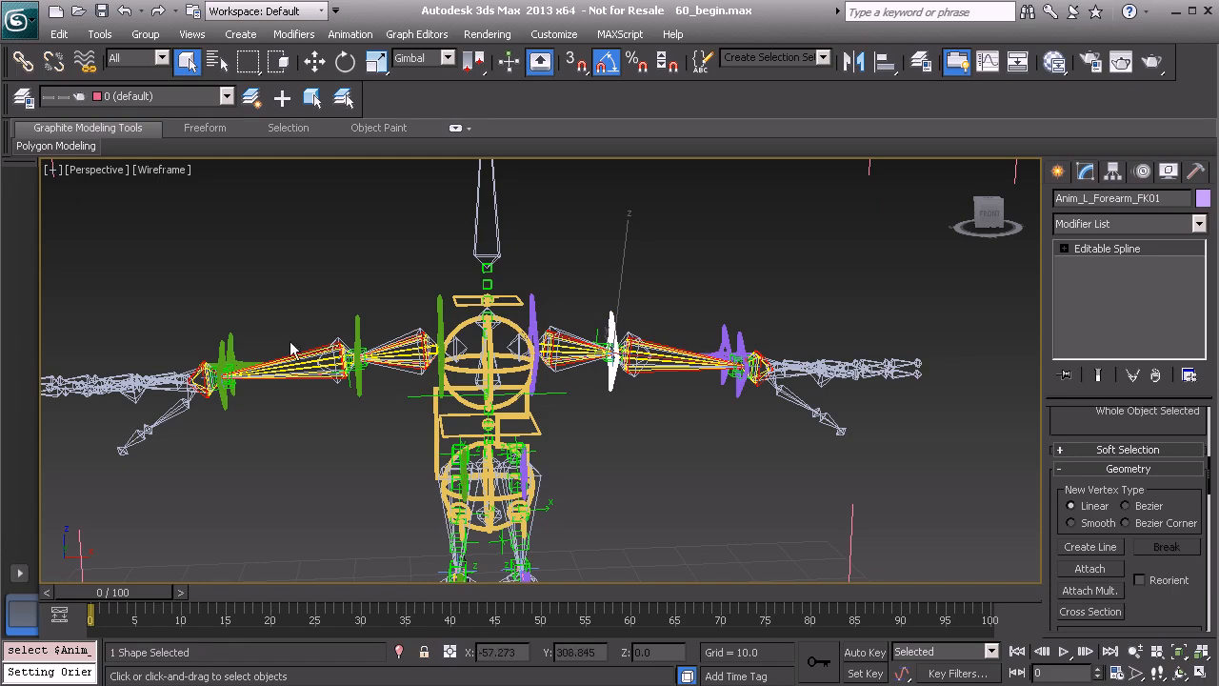
click(534, 313)
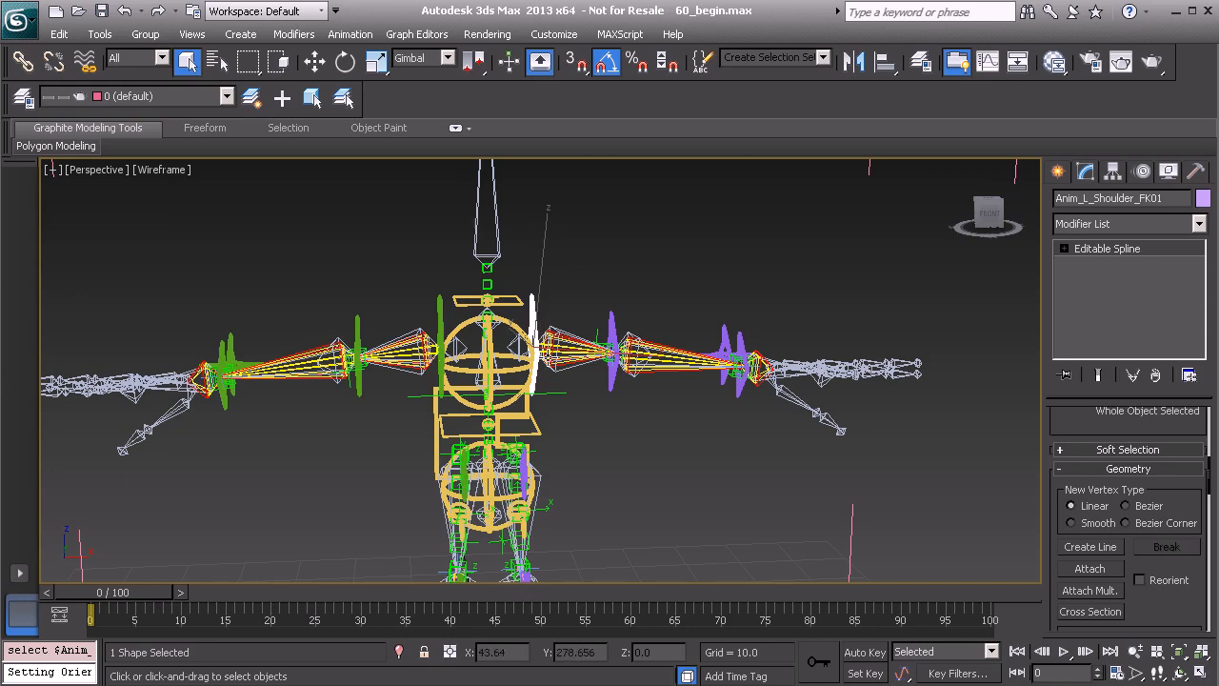
middle_drag(600, 329, 621, 327)
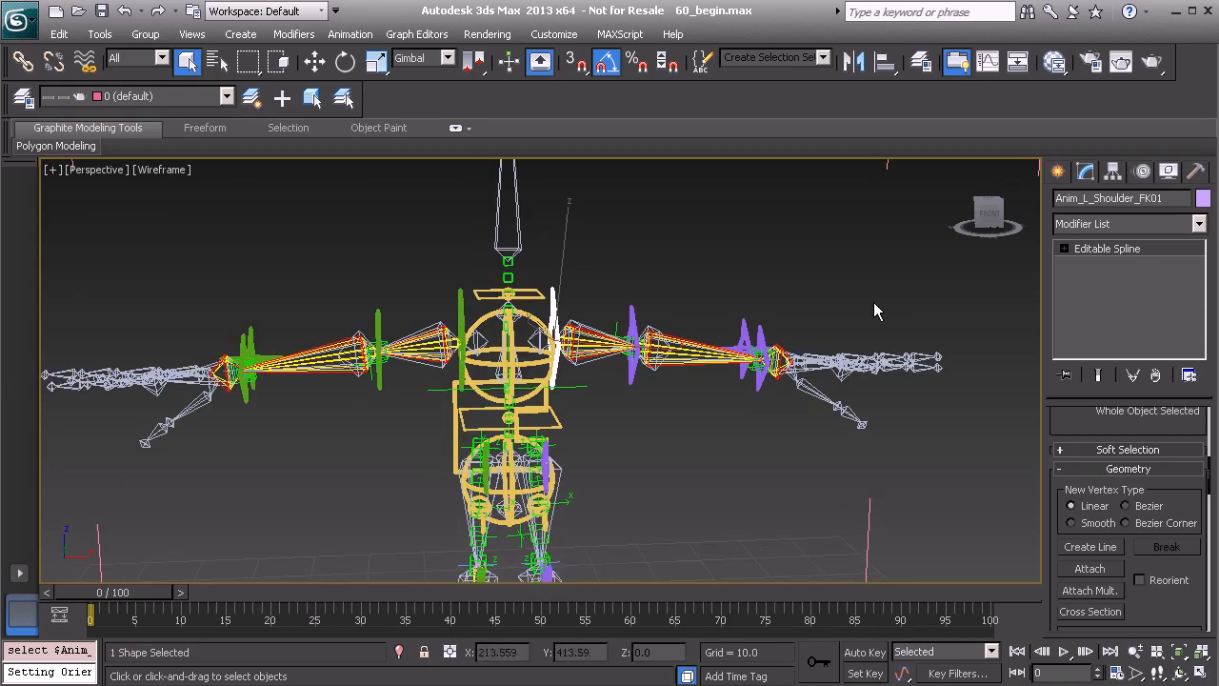
click(1142, 172)
drag(1058, 522, 1053, 4)
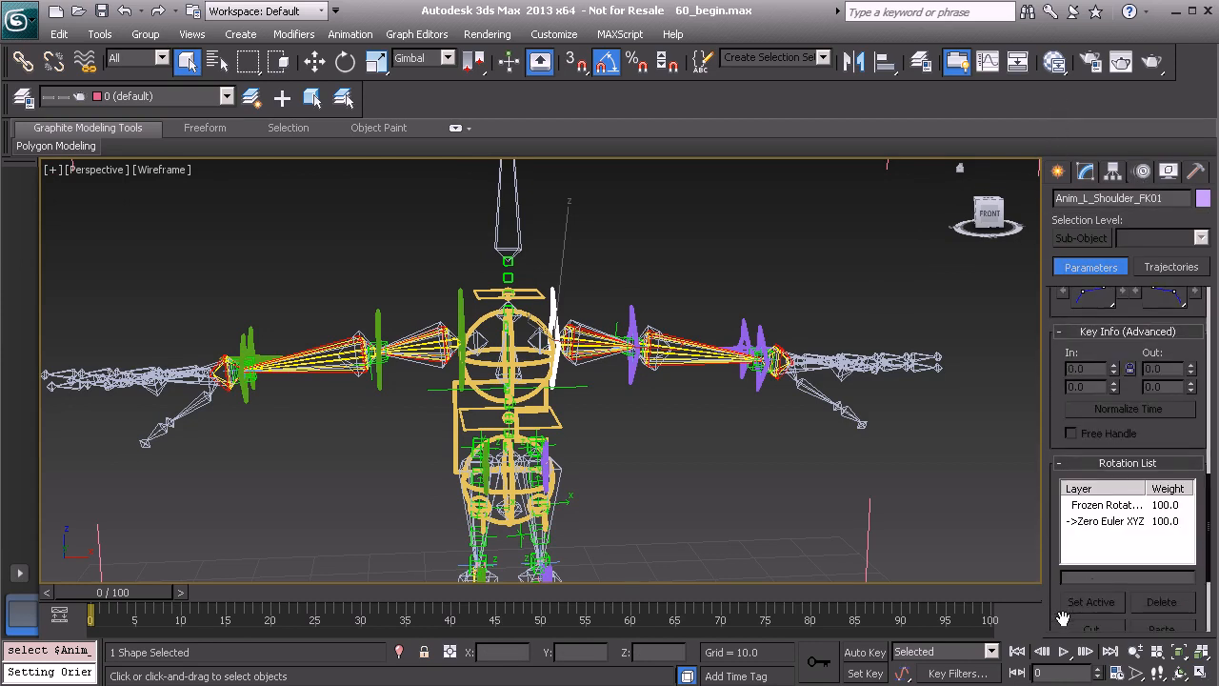
drag(1061, 610, 1070, 274)
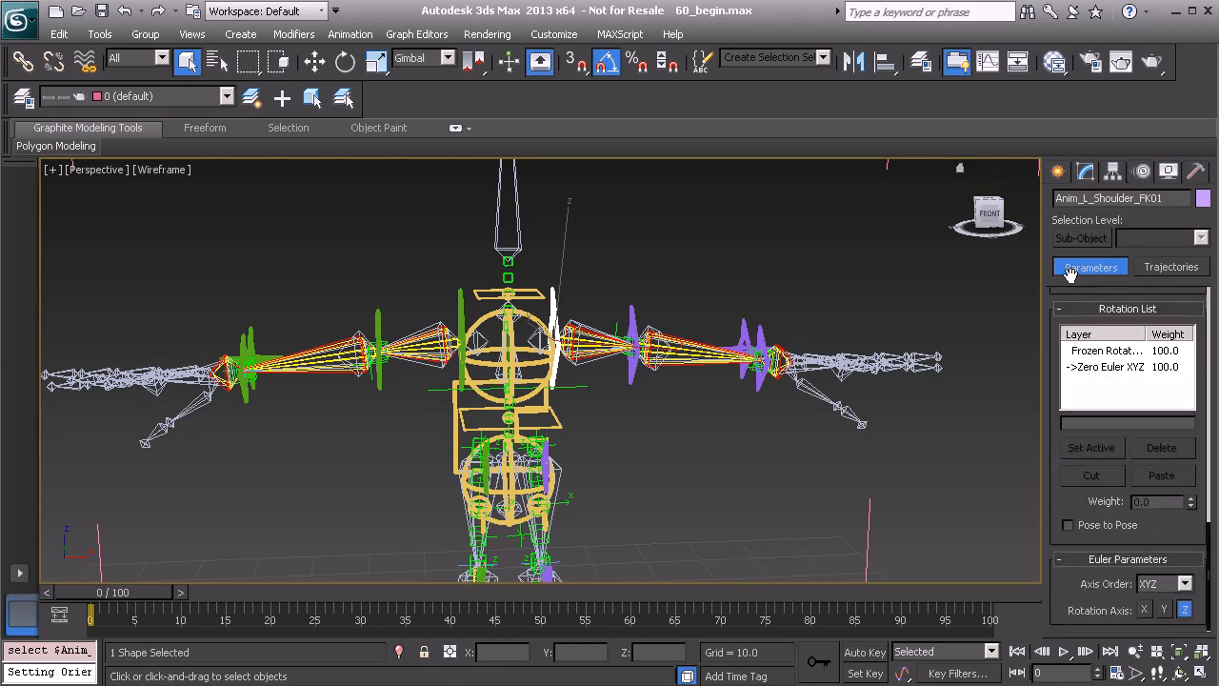
click(1163, 585)
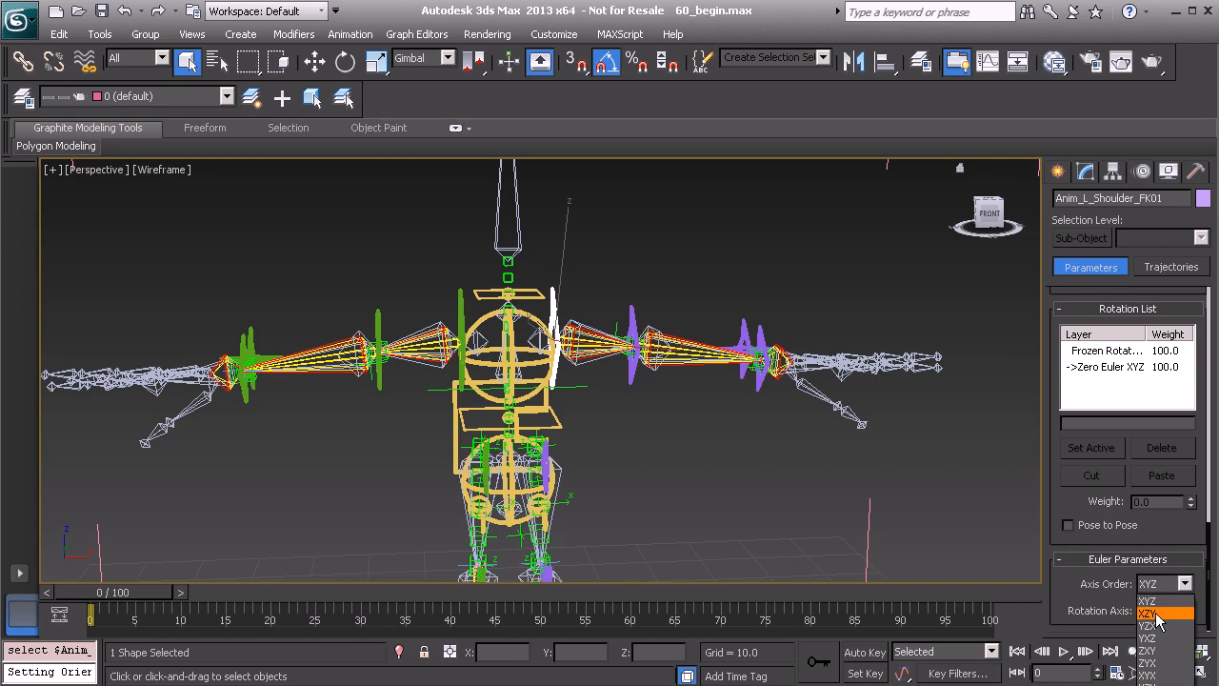
click(1157, 614)
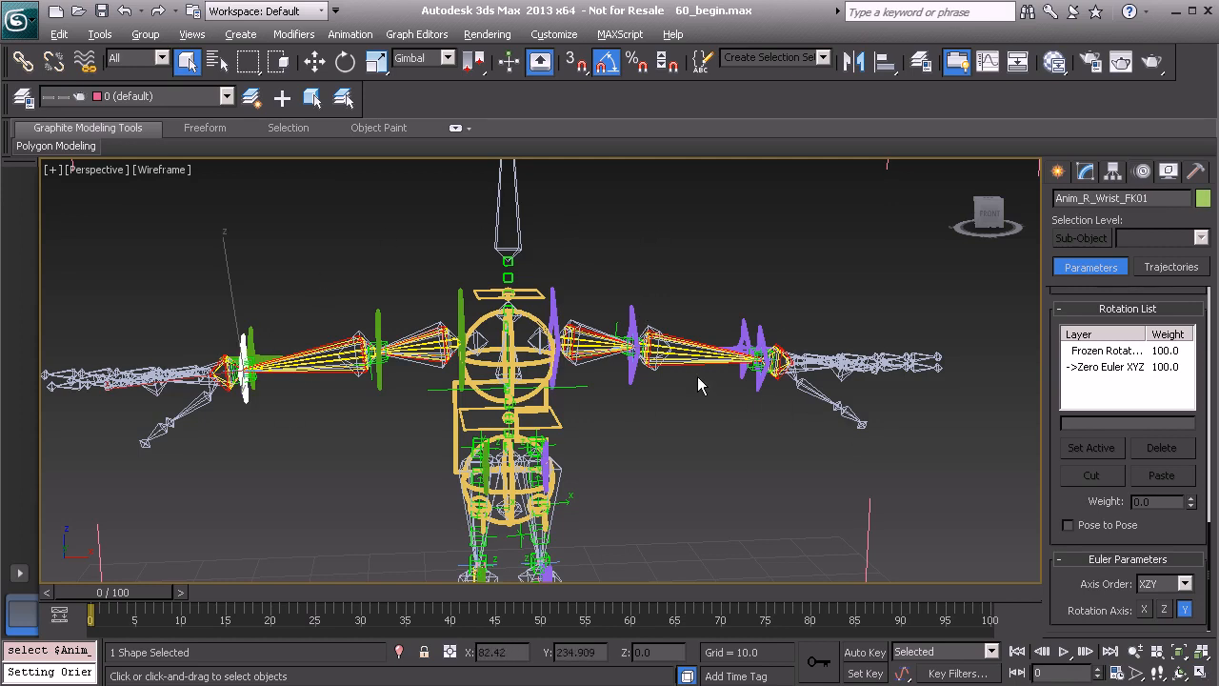
Switch off L_Arm_IK in the custom attributes of the Anim_COG01 control
alt+middle_drag(605, 373, 588, 431)
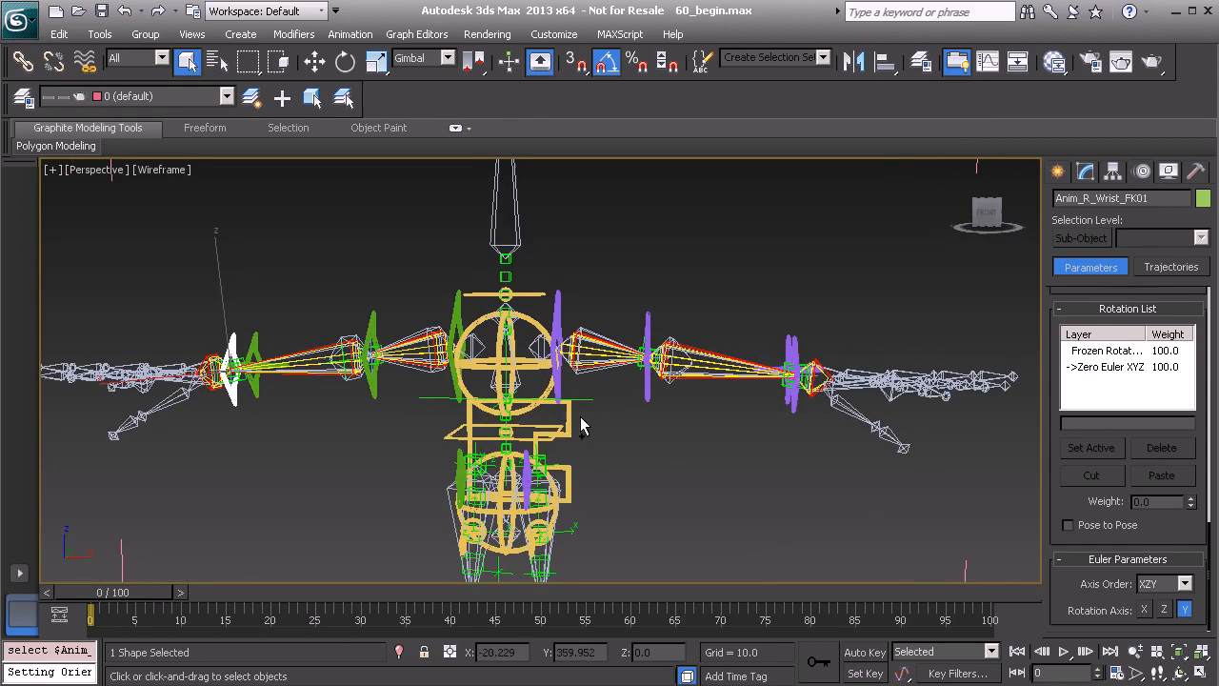
click(569, 413)
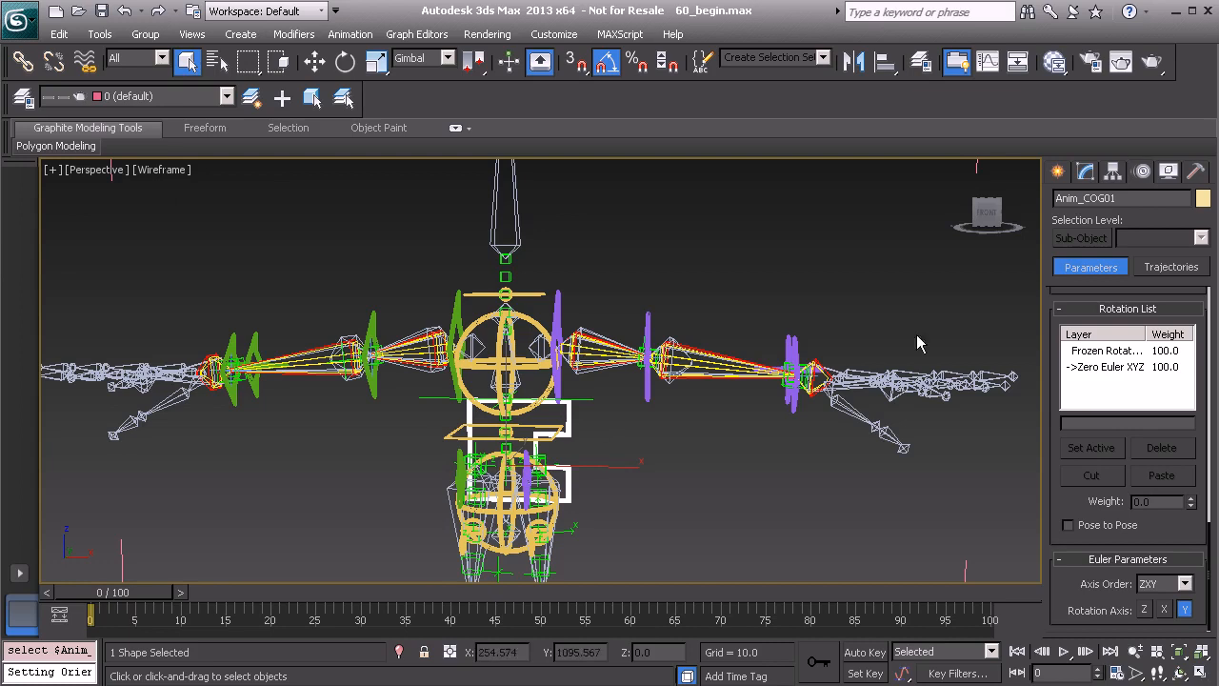
click(1085, 173)
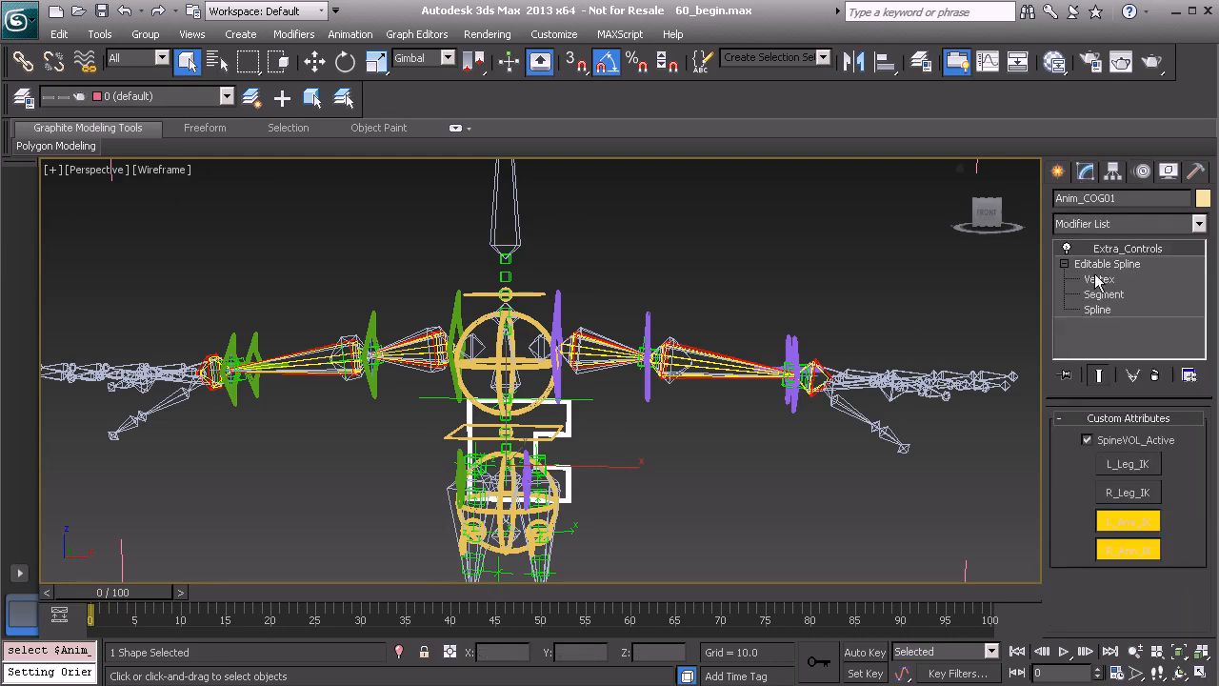
click(1116, 519)
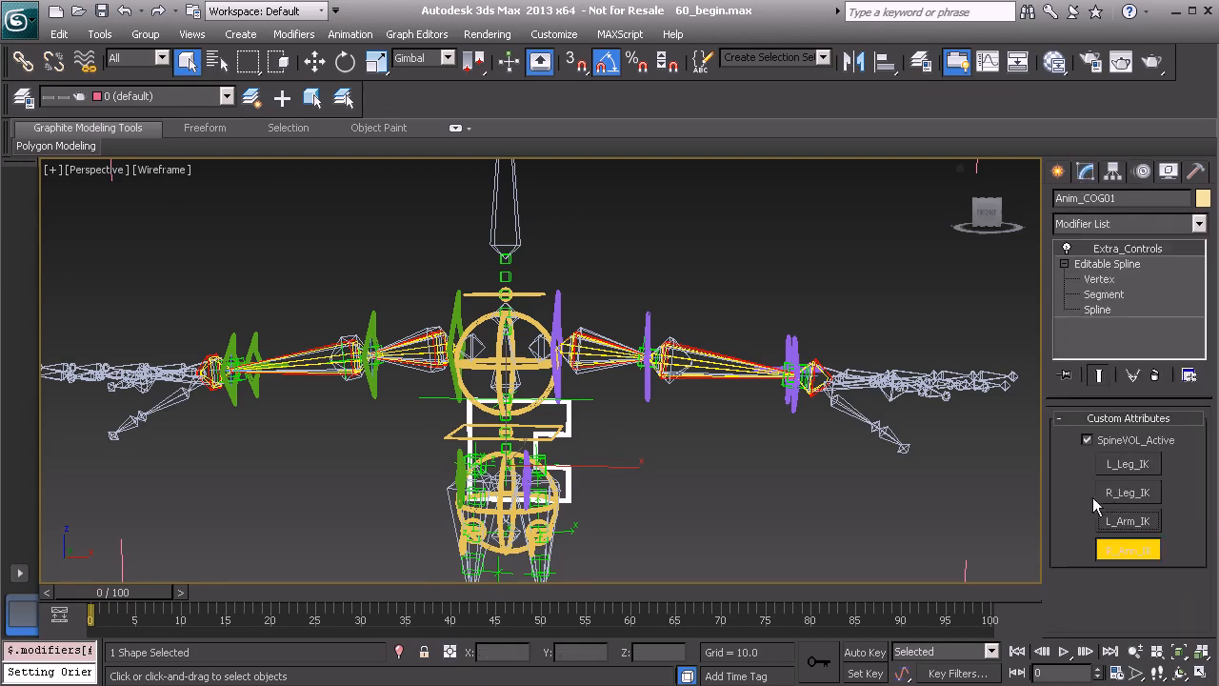
Select the left shoulder FK control with the Rotate tool active and turn off angle snapping
scroll(539, 386, up, 1)
scroll(568, 281, up, 1)
click(564, 285)
scroll(581, 326, up, 2)
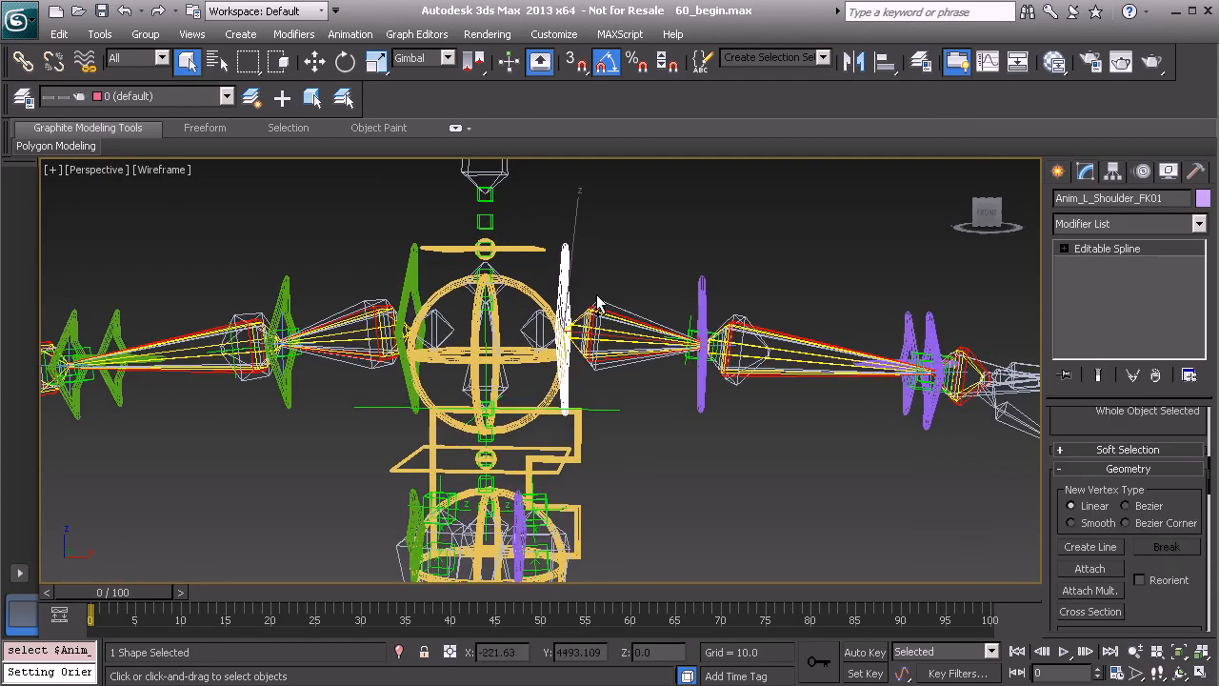
key(e)
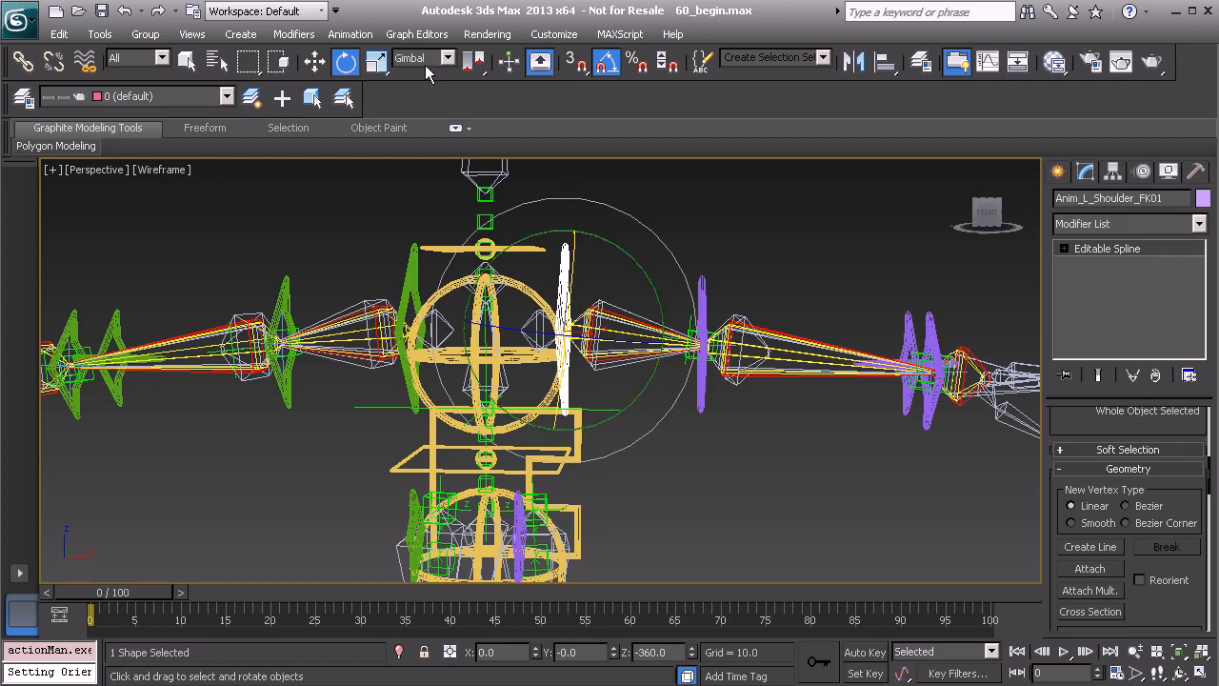
click(605, 70)
Rotate the left shoulder FK control about 89 degrees around Y to lower the arm, and undo the further rotation tried on it
middle_drag(610, 261, 598, 268)
scroll(624, 246, up, 3)
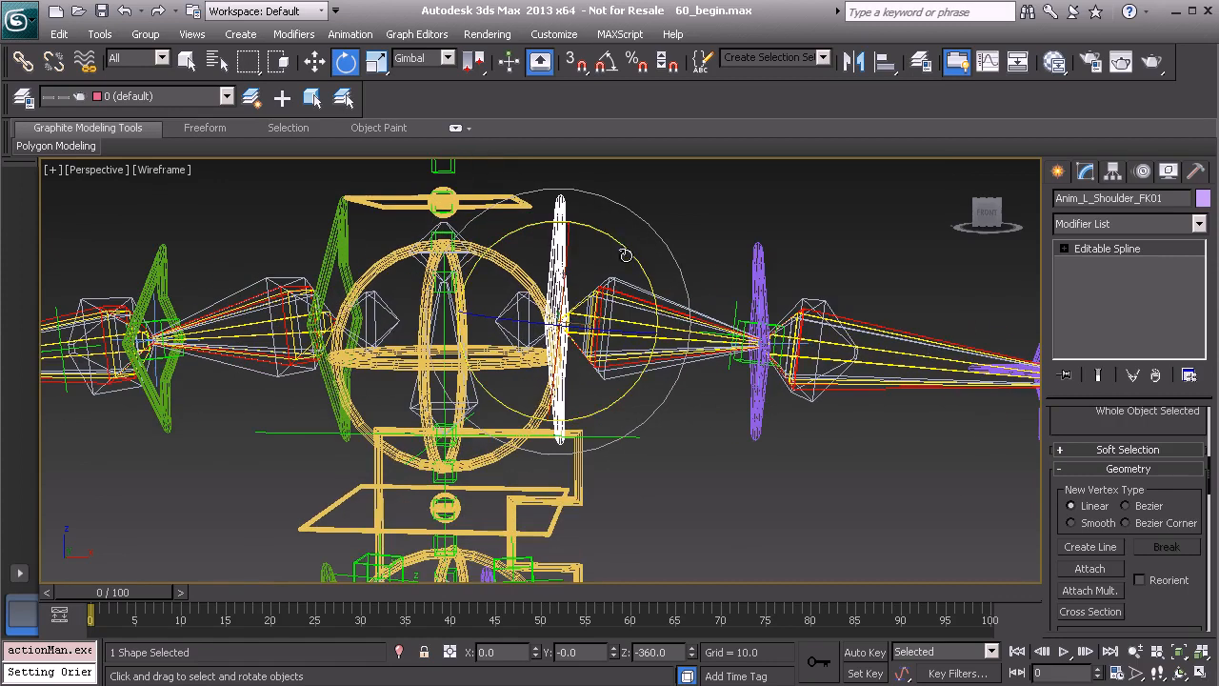
drag(623, 246, 644, 456)
drag(584, 326, 538, 325)
key(ctrl+z)
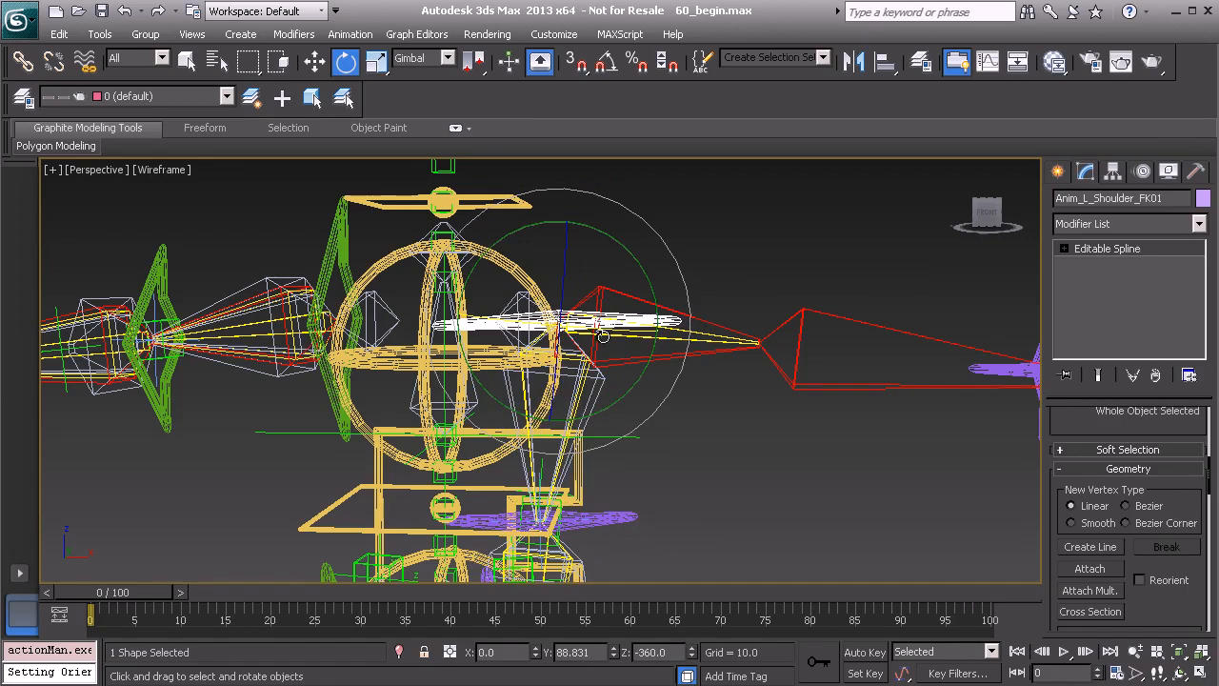
Examine the lowered left shoulder bones and the orientation constraint targets of BnDrv_L_Shoulder_MAIN01
alt+middle_drag(587, 341, 566, 370)
scroll(566, 369, up, 2)
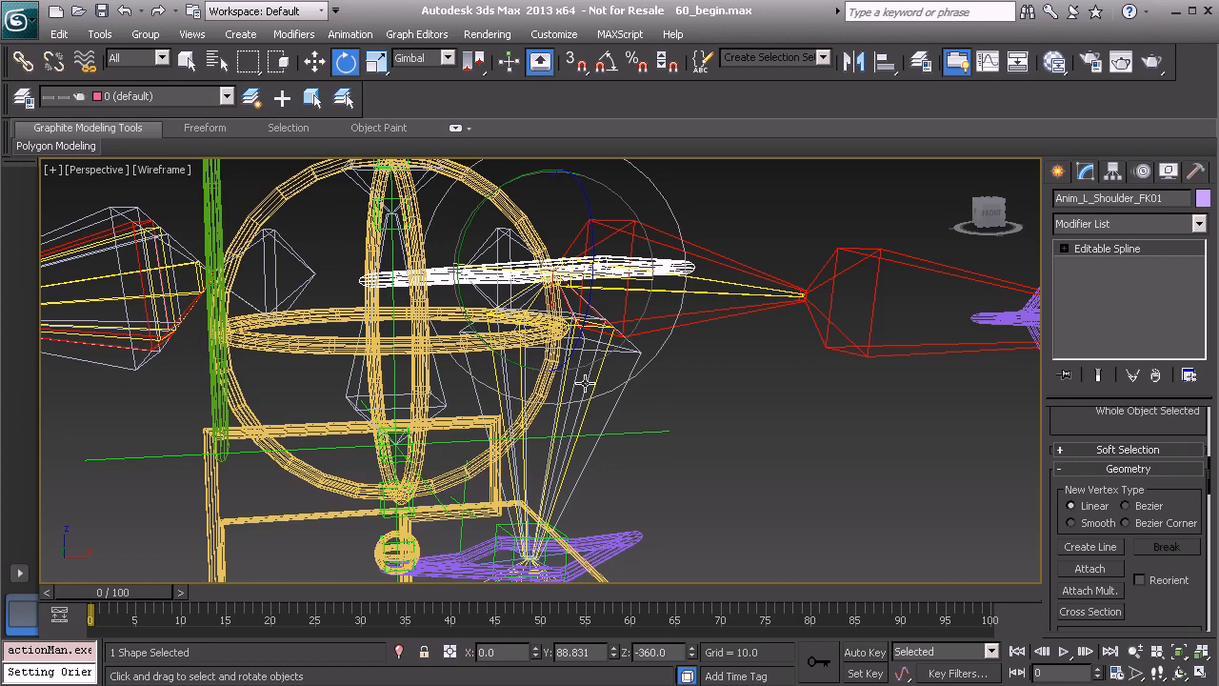
mouse_move(585, 381)
alt+middle_down()
mouse_move(576, 369)
mouse_move(595, 376)
alt+middle_up()
scroll(580, 386, up, 2)
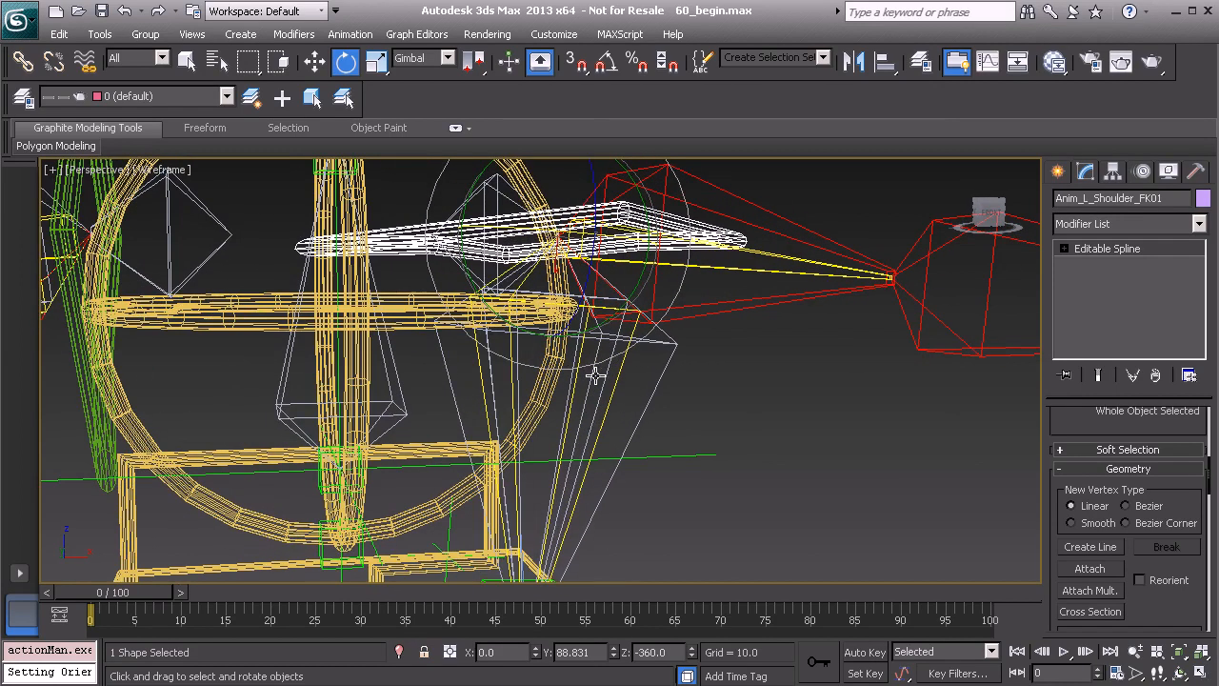
click(603, 376)
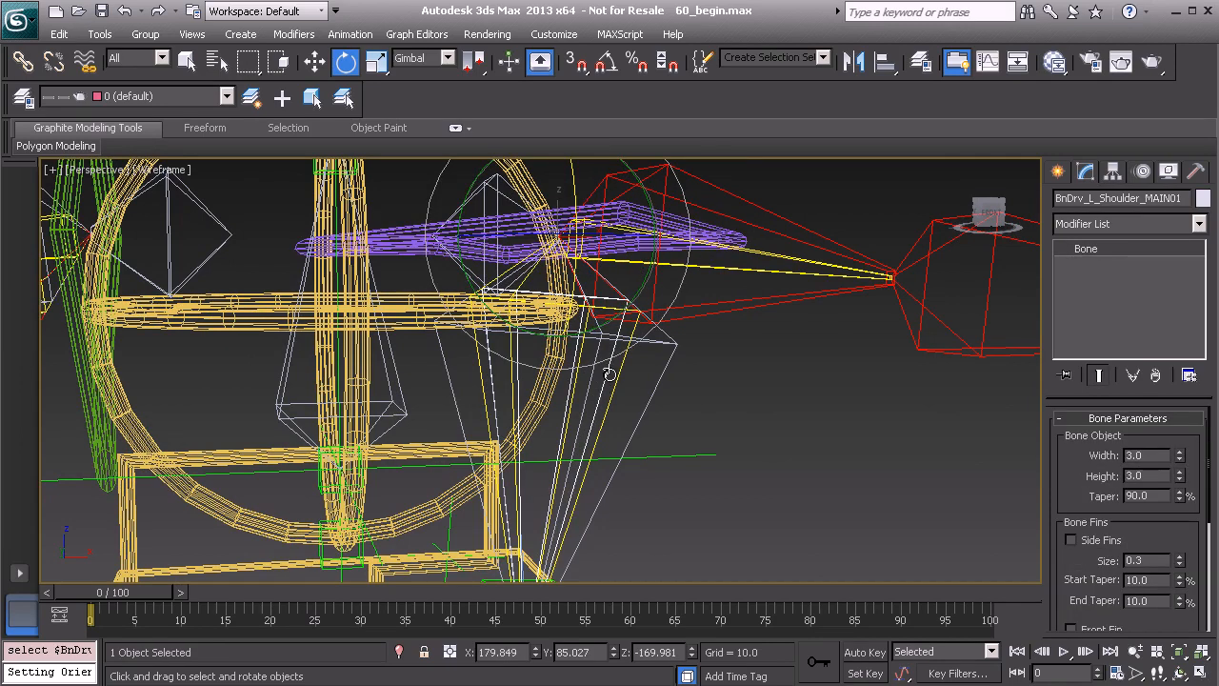
alt+middle_drag(587, 309, 538, 349)
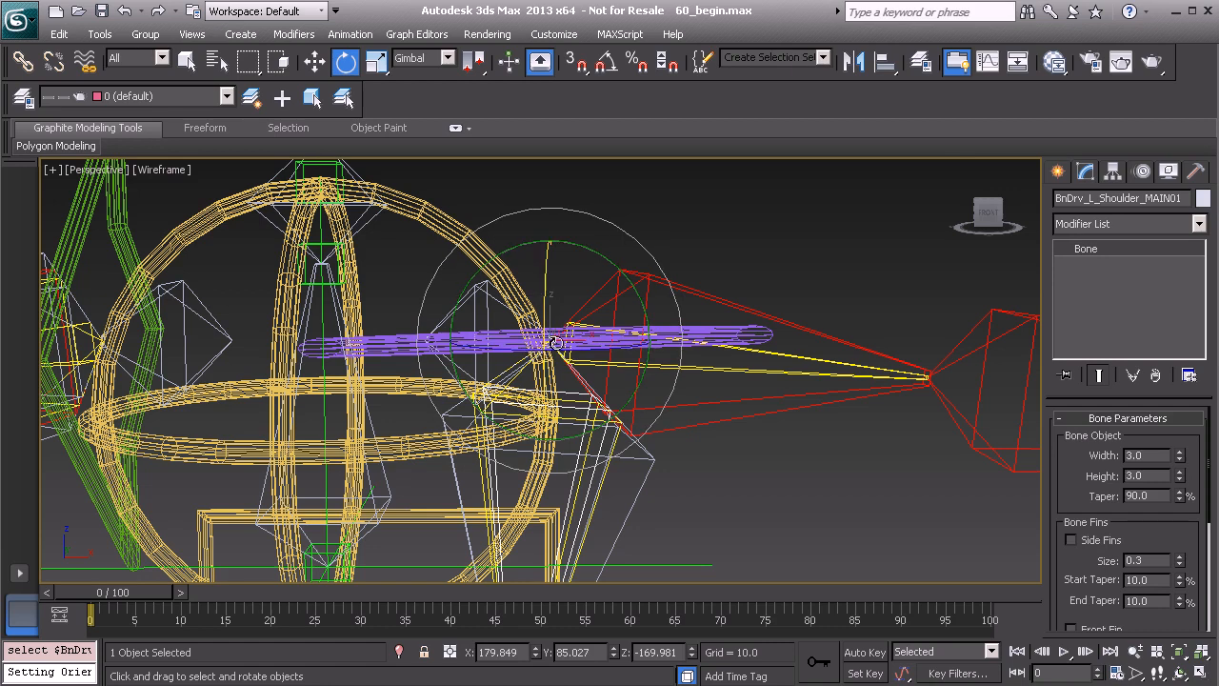
click(1143, 172)
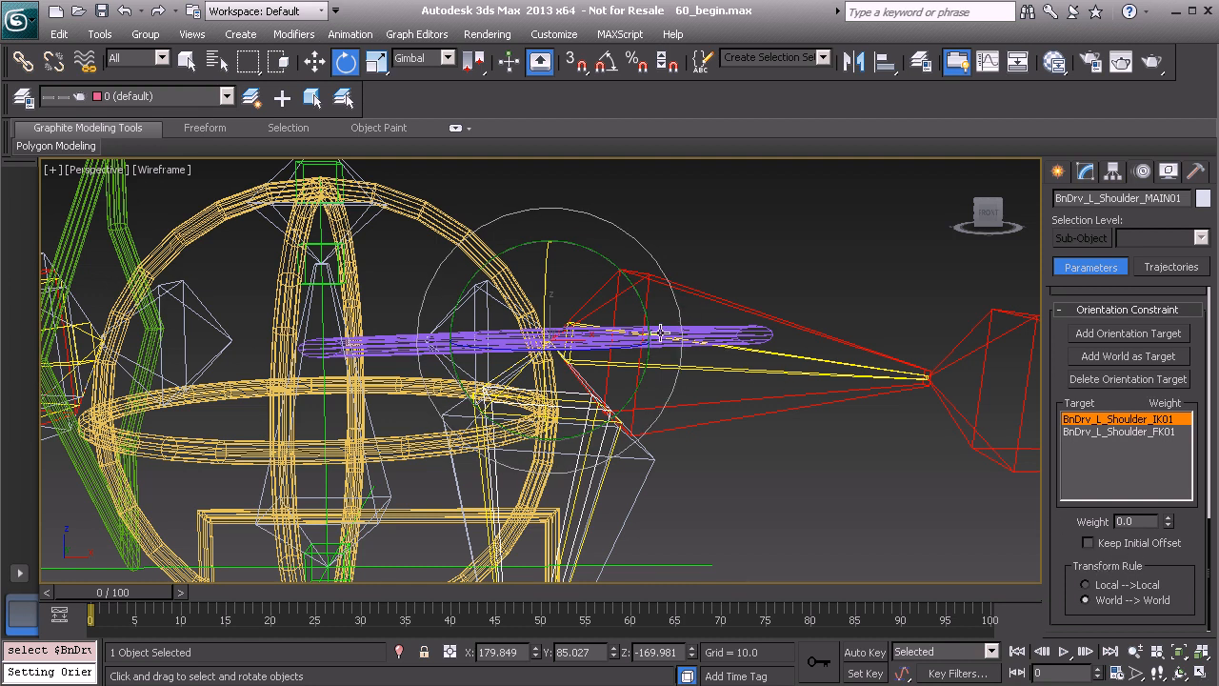
Reset the left shoulder FK control to its frozen pose with Transform To Zero
click(707, 334)
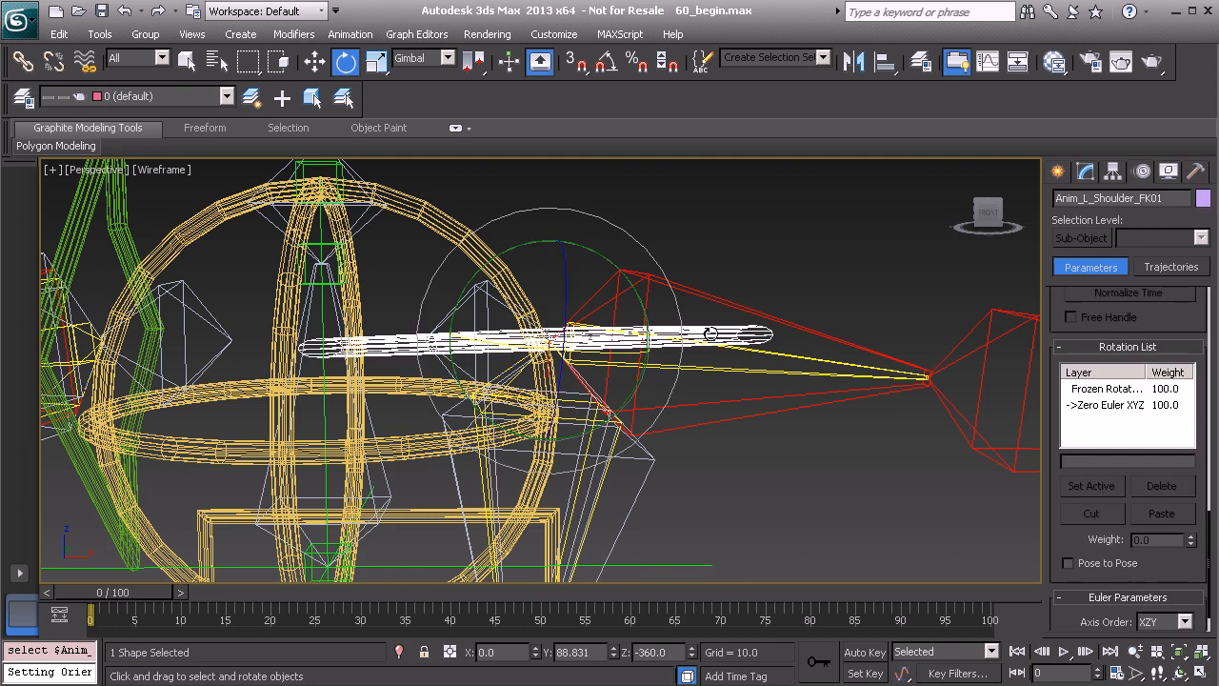
right_click(730, 241)
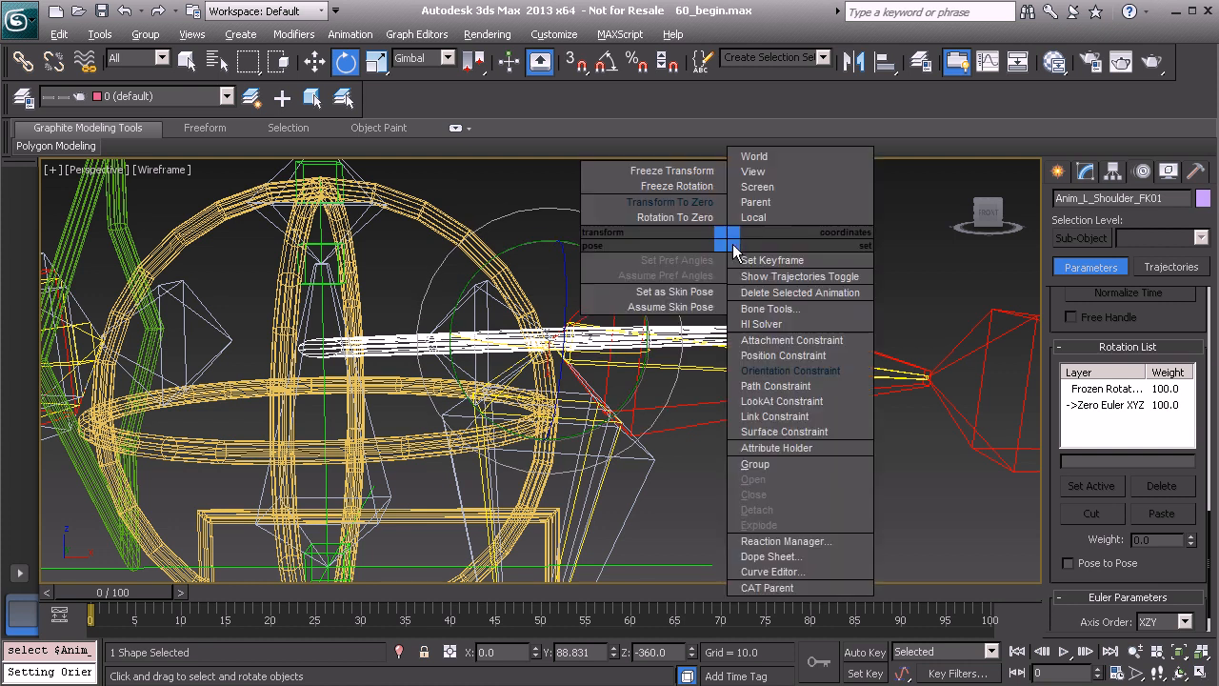
click(666, 203)
Compare the rotation controllers of the left shoulder twist helper, the shoulder IK driver bone and the shoulder FK control
scroll(619, 337, up, 5)
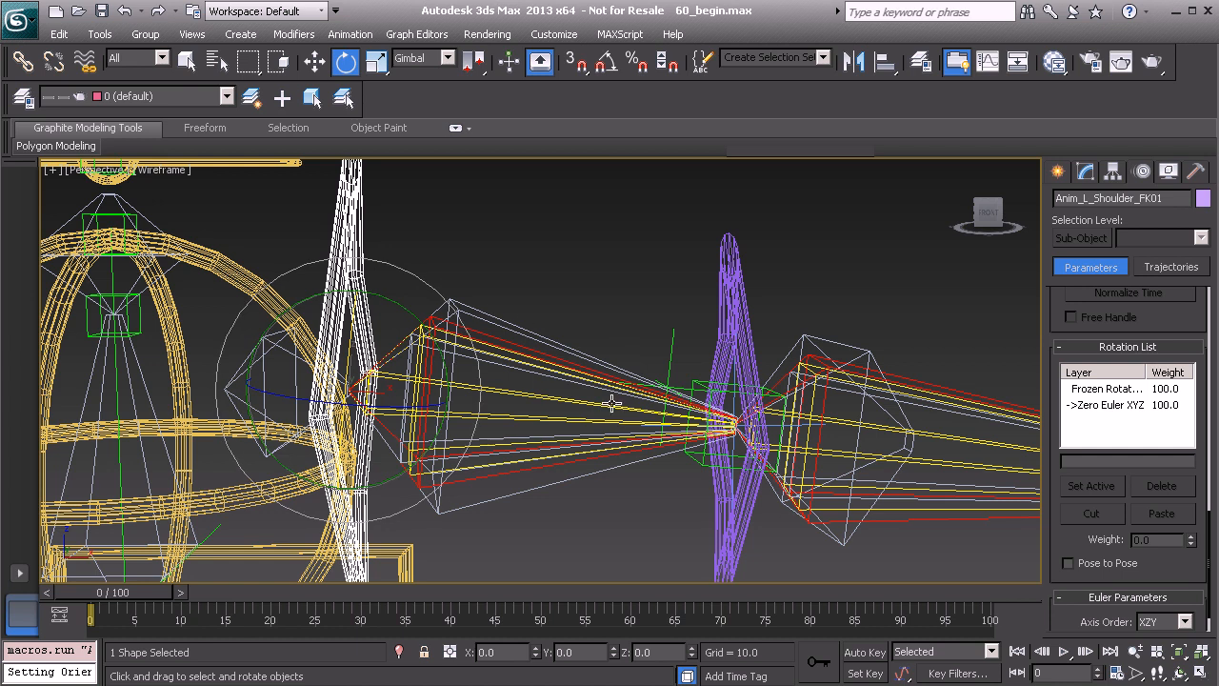
click(693, 380)
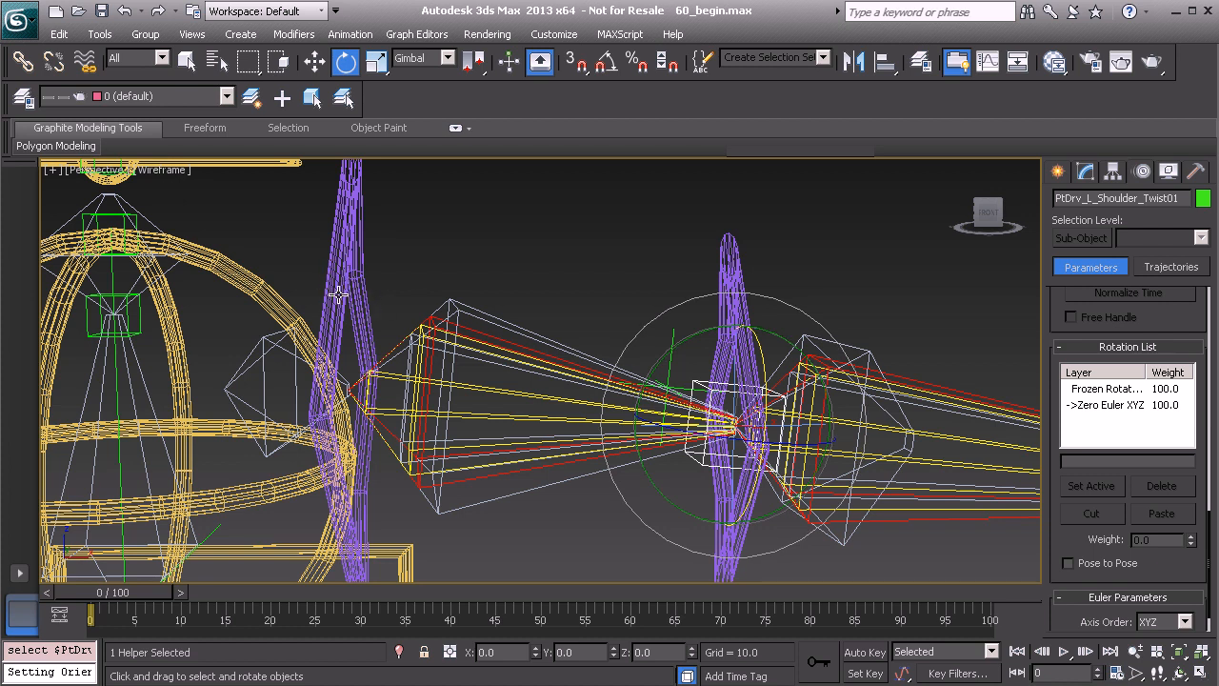
click(468, 335)
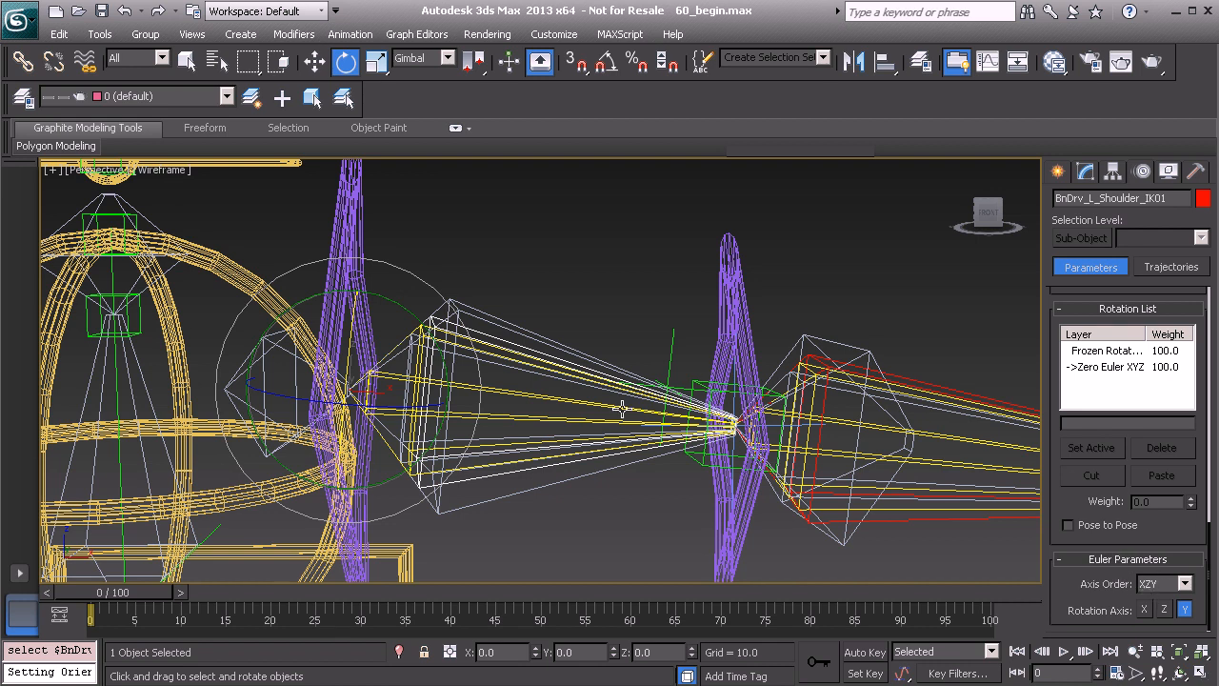
click(340, 226)
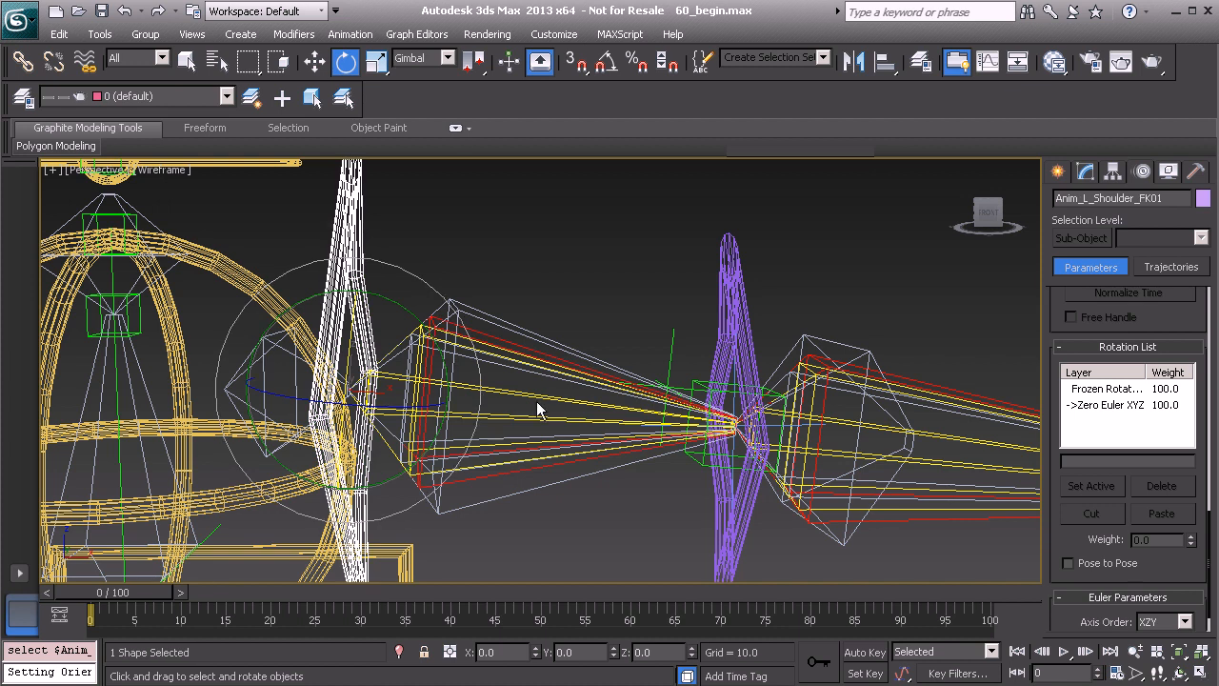
click(499, 334)
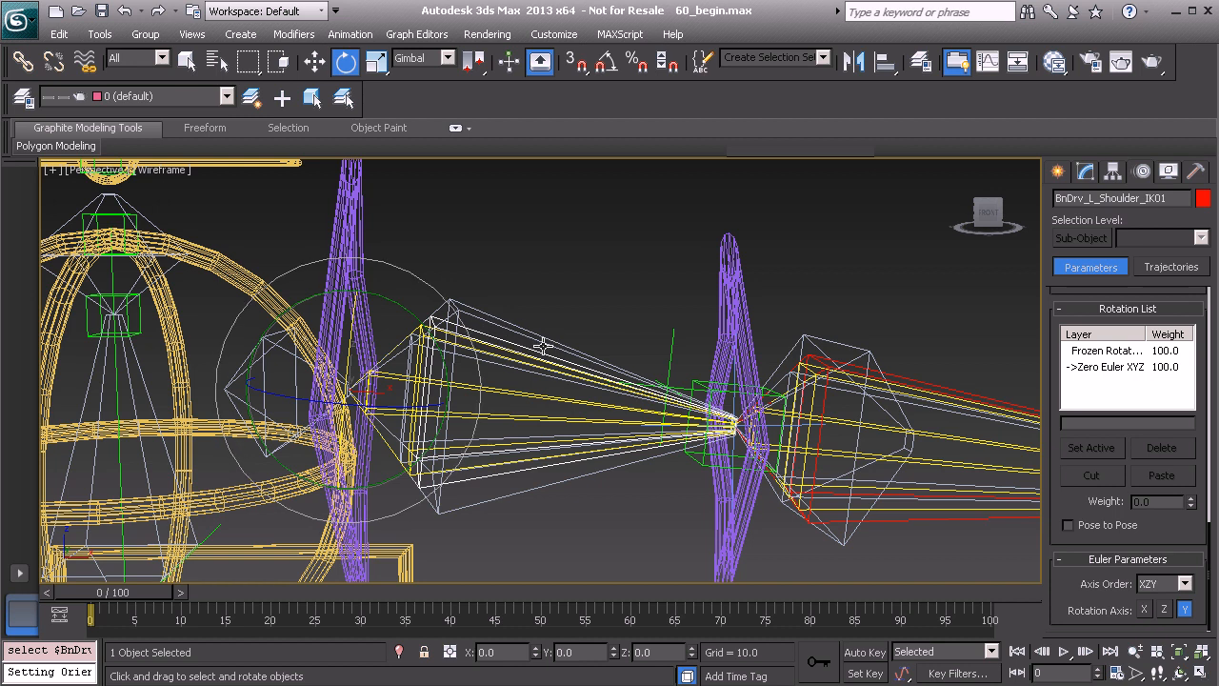
Create an ExposeTm helper in the empty space below the left upper arm
click(1059, 171)
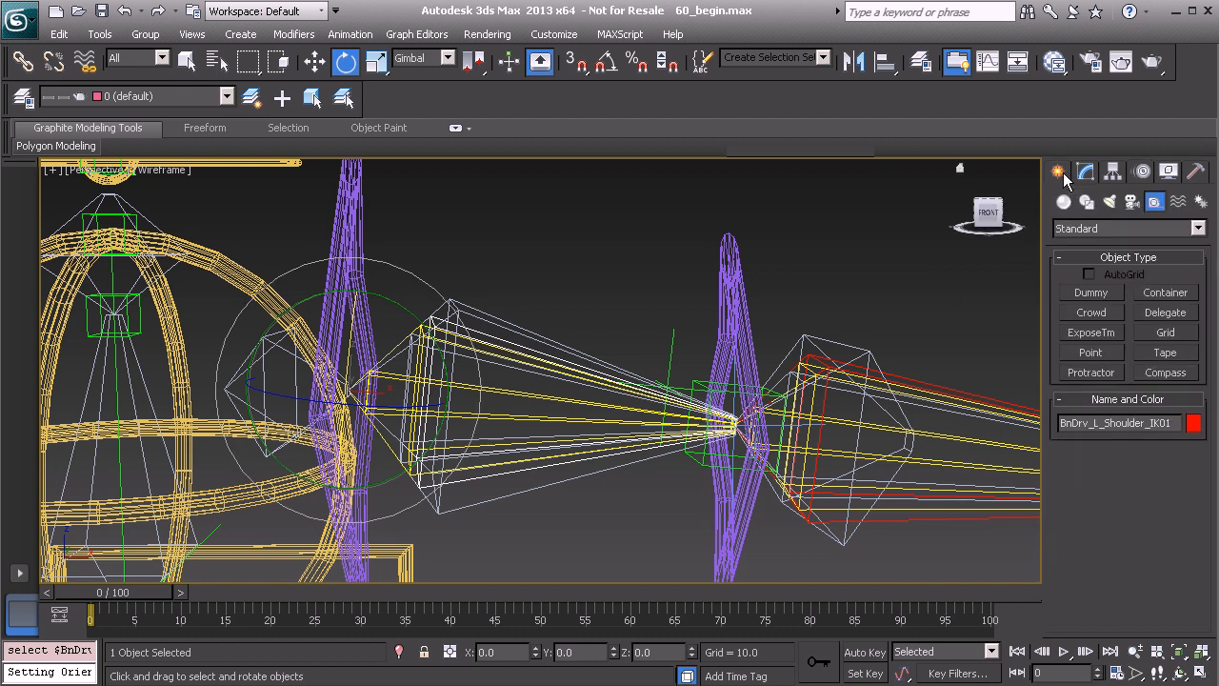
click(1090, 332)
scroll(506, 337, down, 2)
middle_drag(506, 337, 526, 398)
drag(544, 498, 691, 489)
key(e)
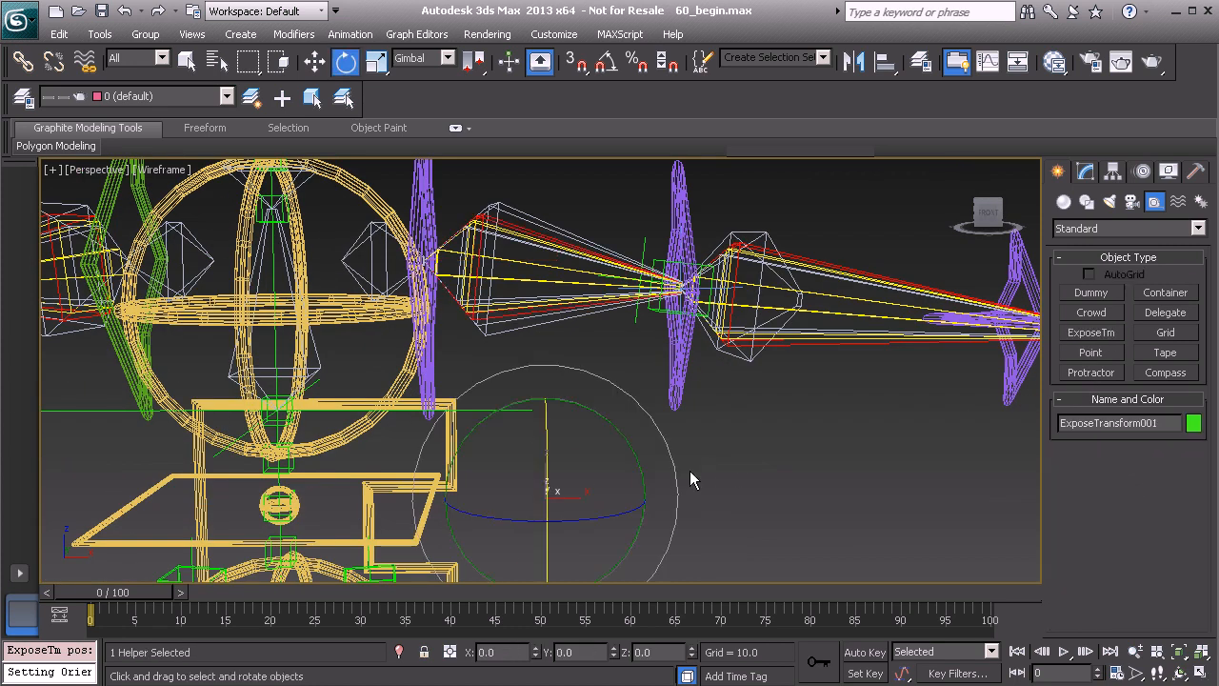
Align the ExposeTm helper to the left shoulder twist bone, pivot to pivot, matching all position and orientation axes
alt+middle_drag(580, 483, 655, 456)
key(alt+a)
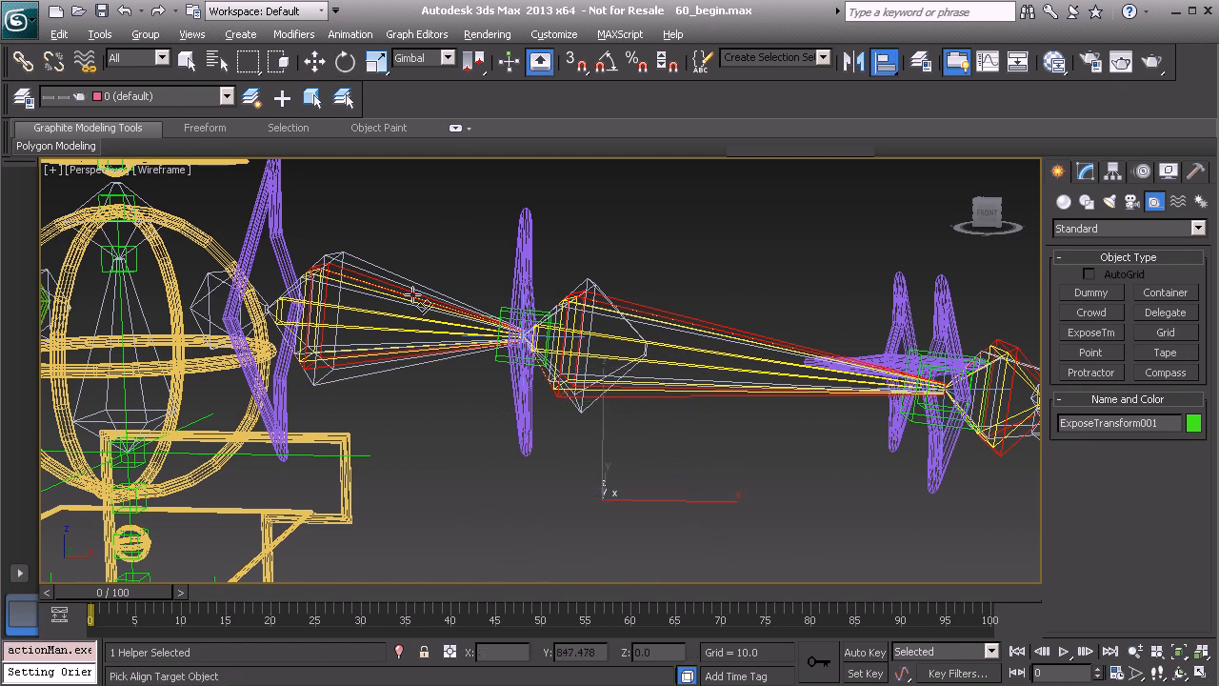
click(343, 266)
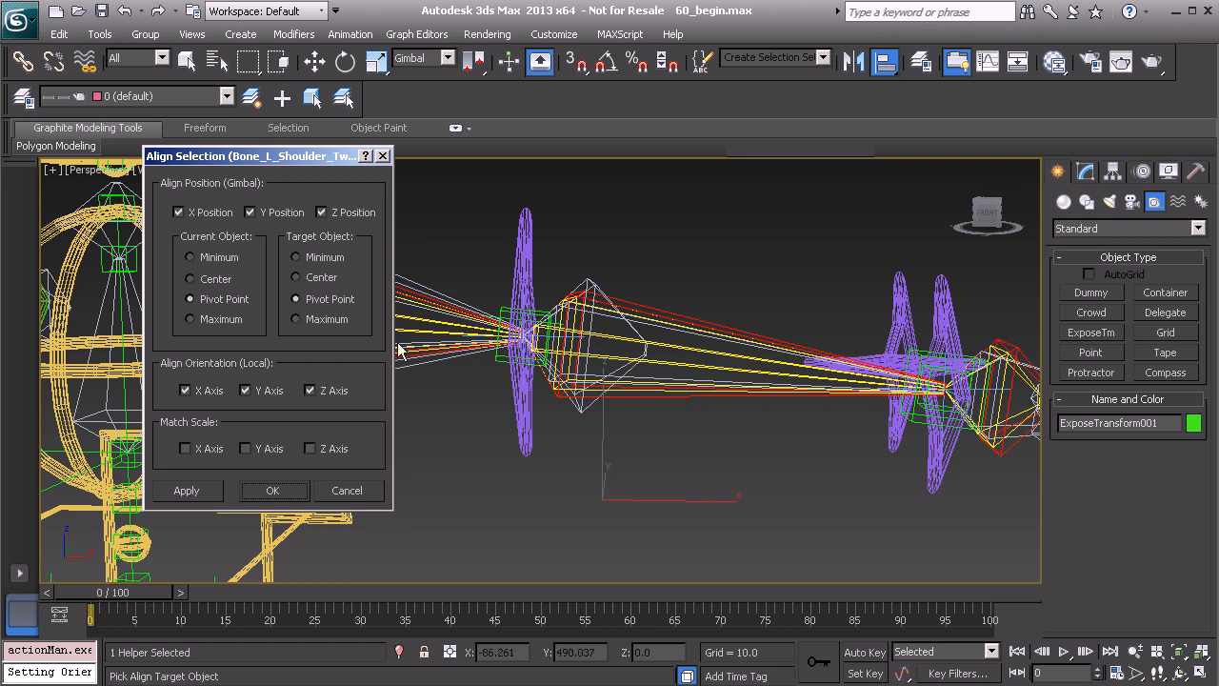
click(273, 491)
Rename the ExposeTm helper Expose_L_Shoulder_Twist_IK01, reusing the name copied from the left shoulder twist bone
middle_drag(407, 359, 525, 400)
scroll(513, 412, up, 3)
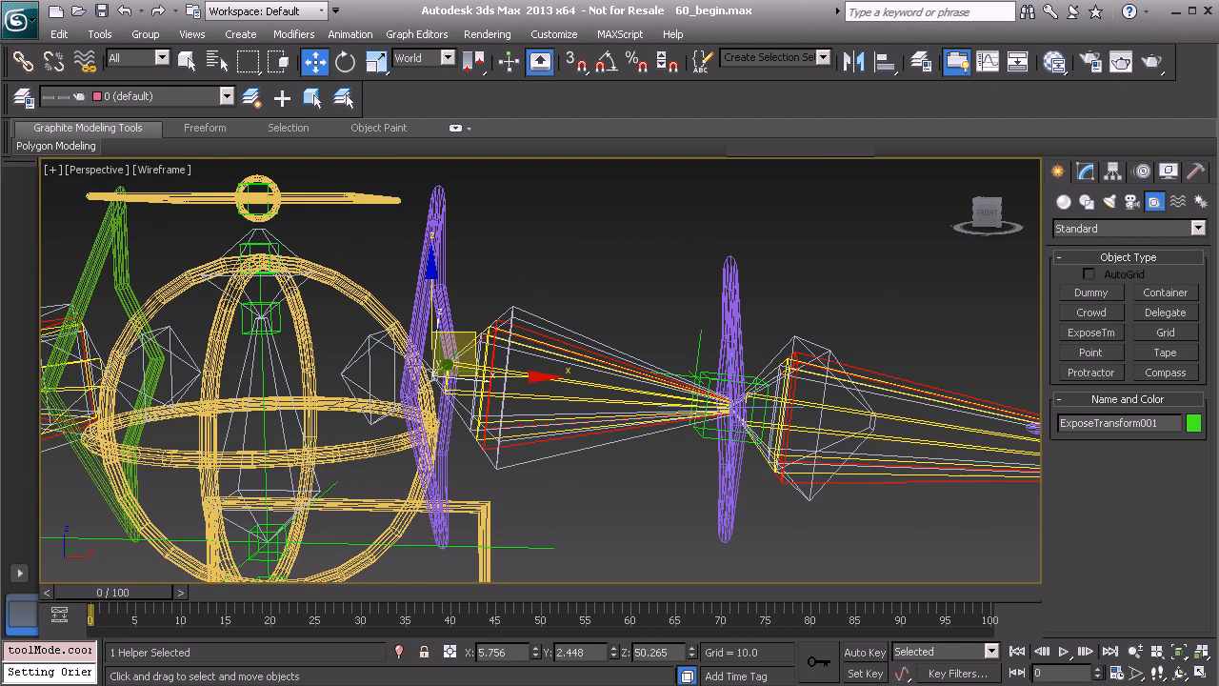
click(533, 322)
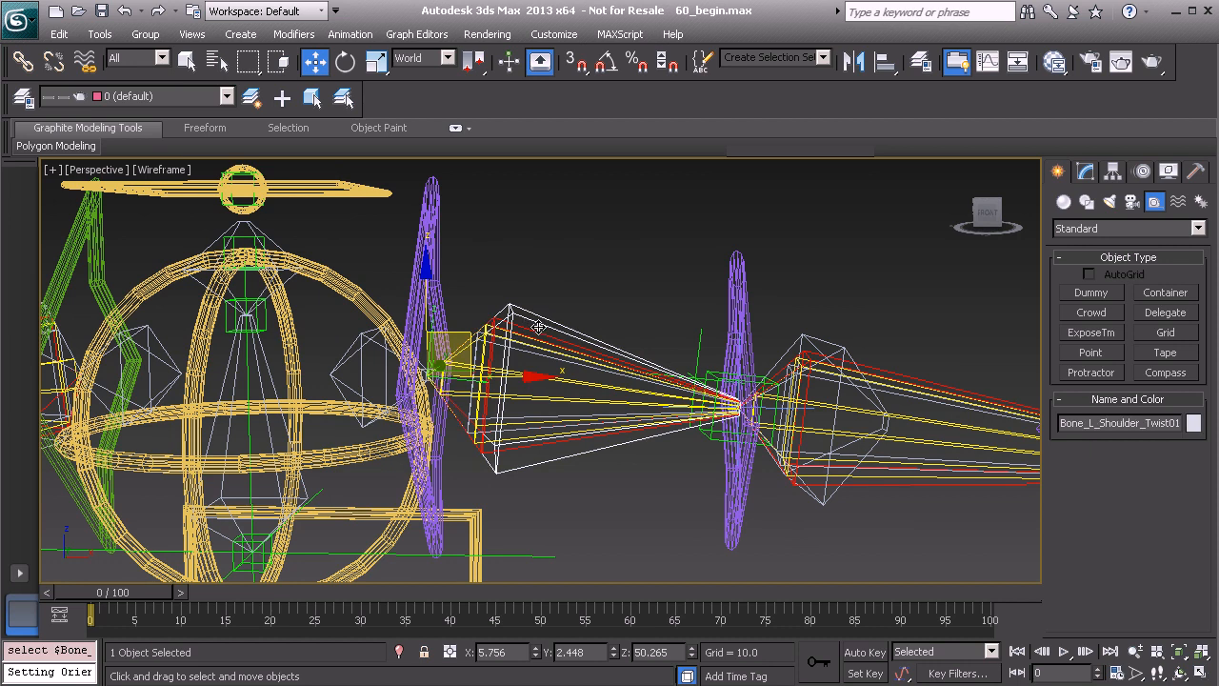
double_click(1107, 423)
key(ctrl+c)
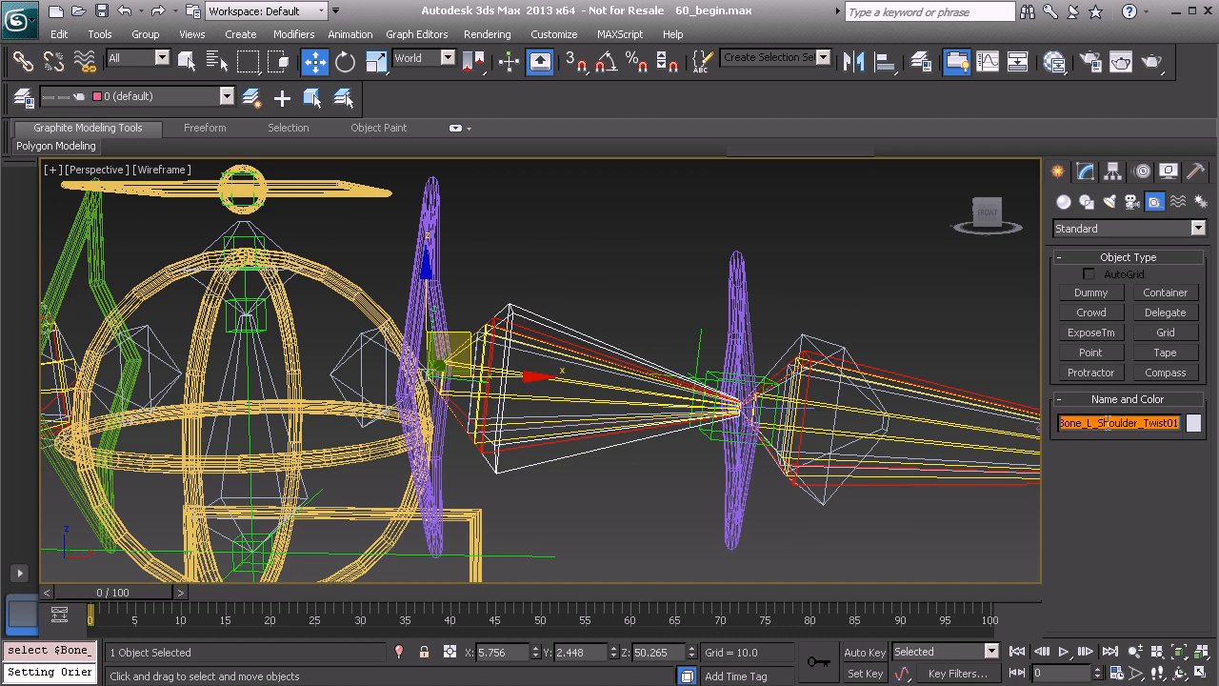
click(433, 316)
double_click(1089, 423)
key(ctrl+v)
drag(1081, 422, 1041, 422)
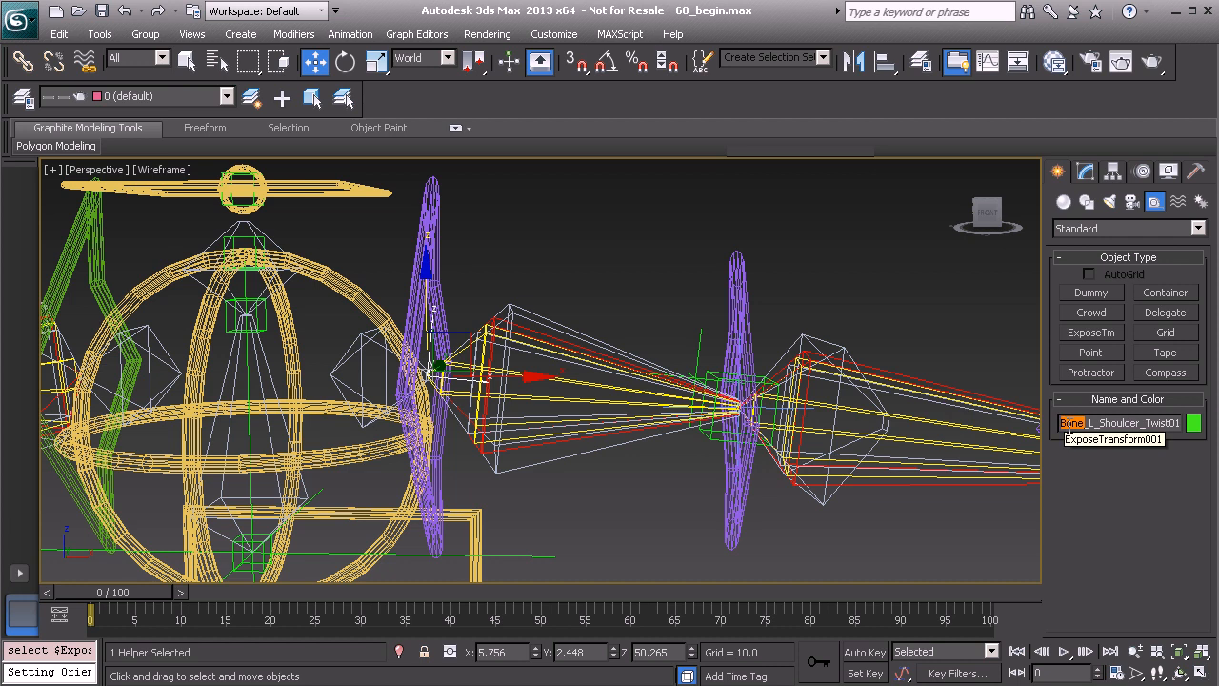
text(Expose)
drag(1121, 423, 1186, 424)
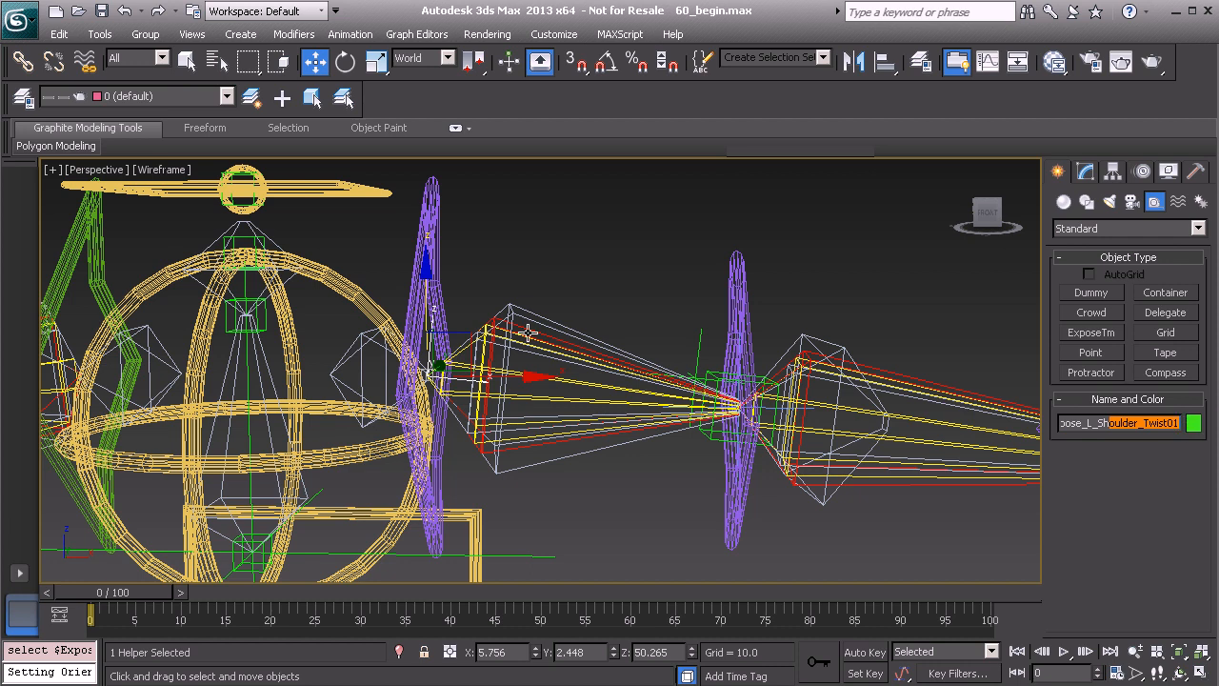
click(1171, 424)
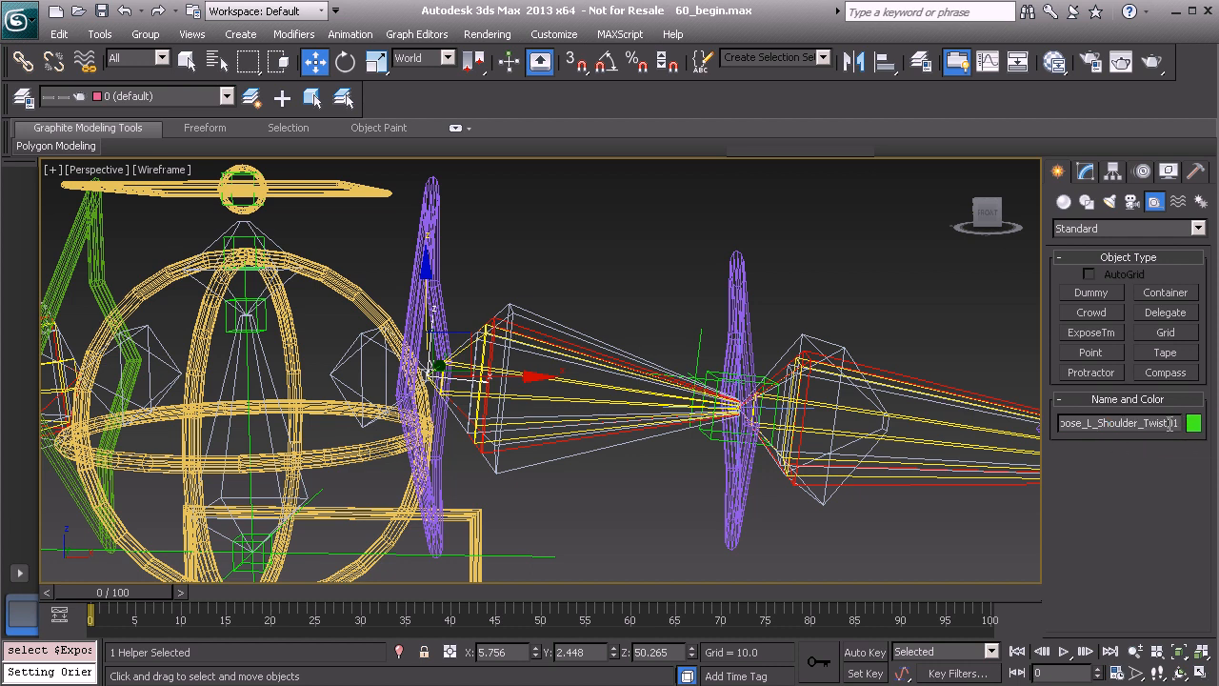
text(_IK)
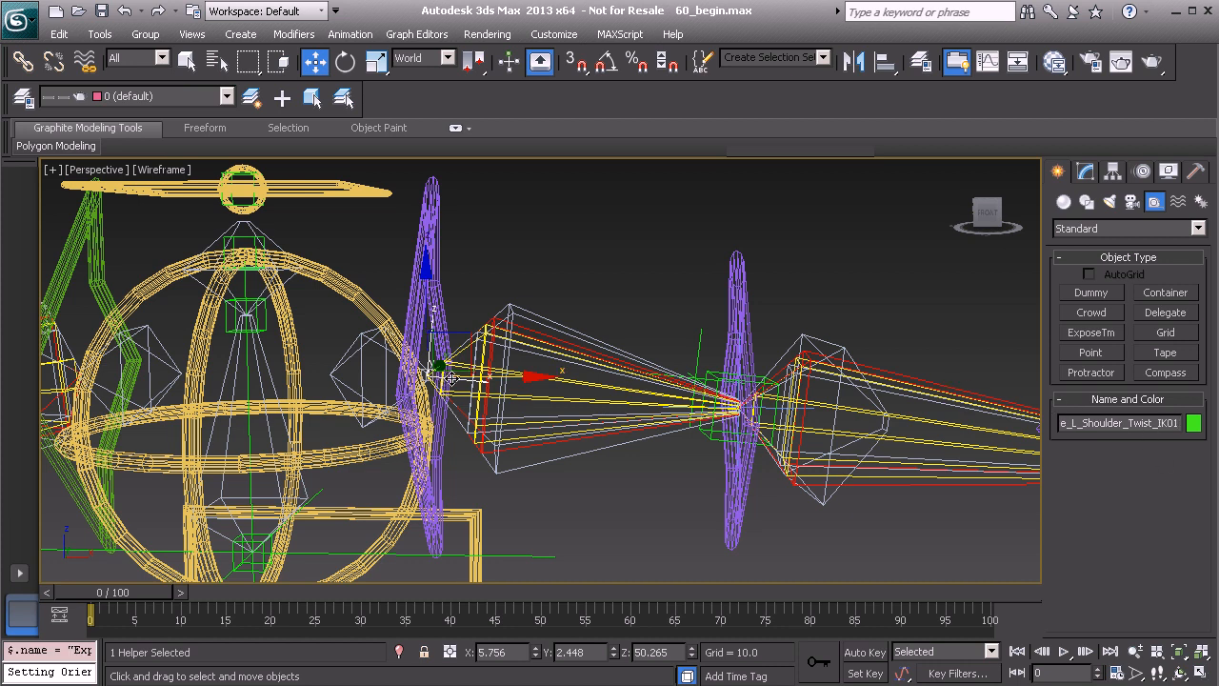
Pick the Hidden layer in the Layer Manager for the ExposeTm helper and save the scene
click(23, 97)
click(157, 263)
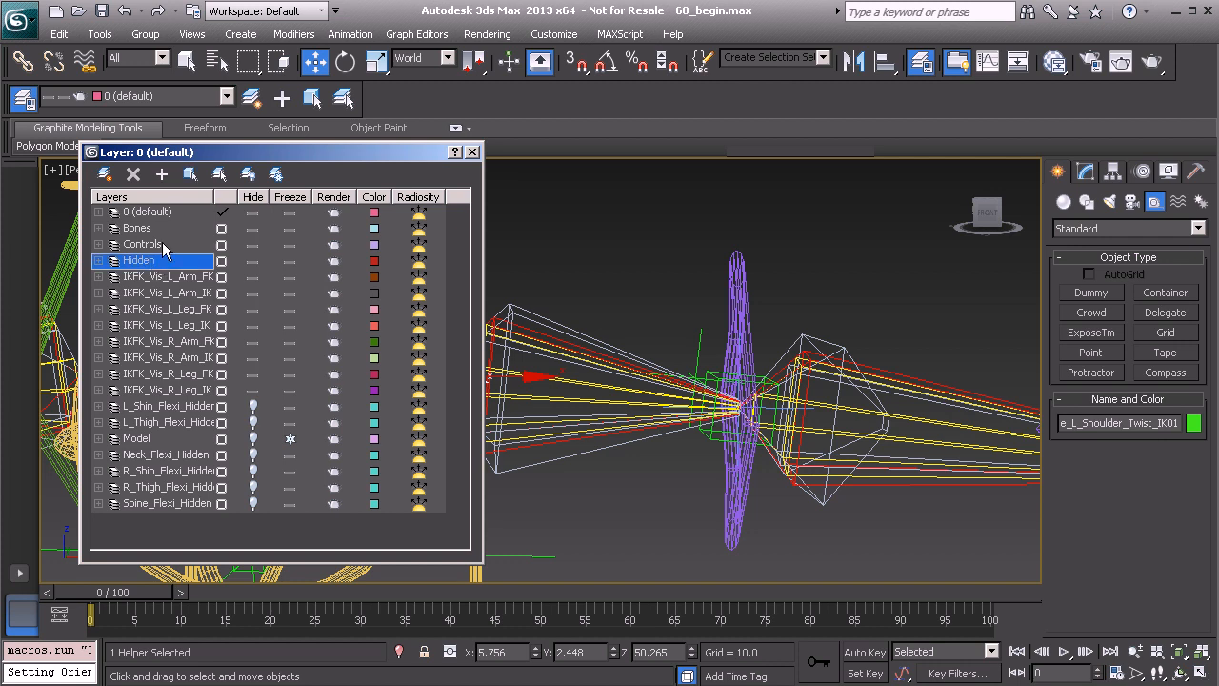
click(471, 151)
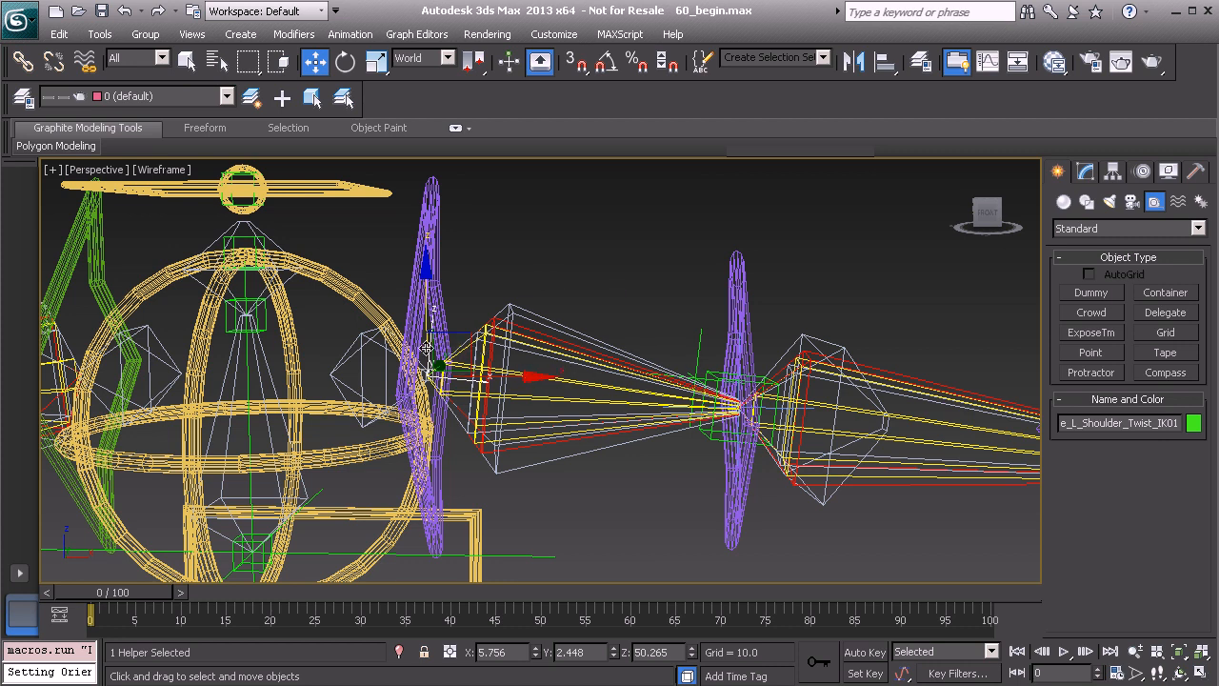
key(ctrl+s)
Assign a Float Expression controller to the Zero Euler XYZ X Rotation of the PtDrv_L_Shoulder_Twist01 helper
alt+middle_drag(544, 355, 458, 331)
alt+middle_drag(458, 331, 479, 338)
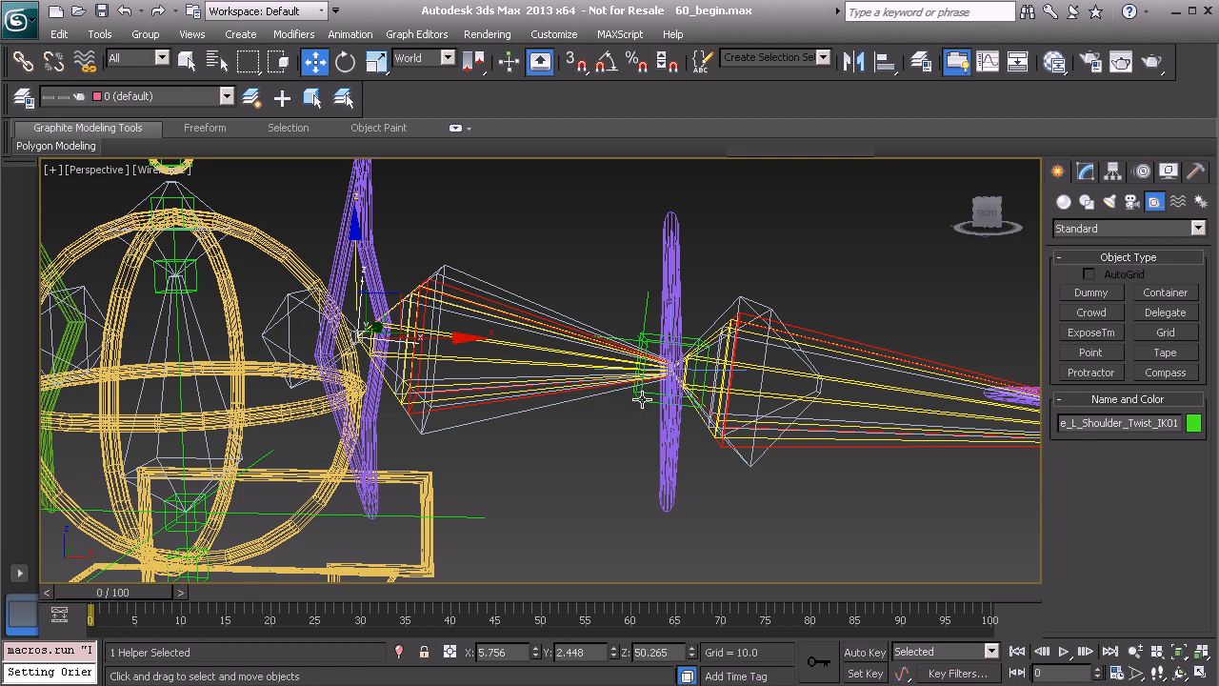
click(644, 398)
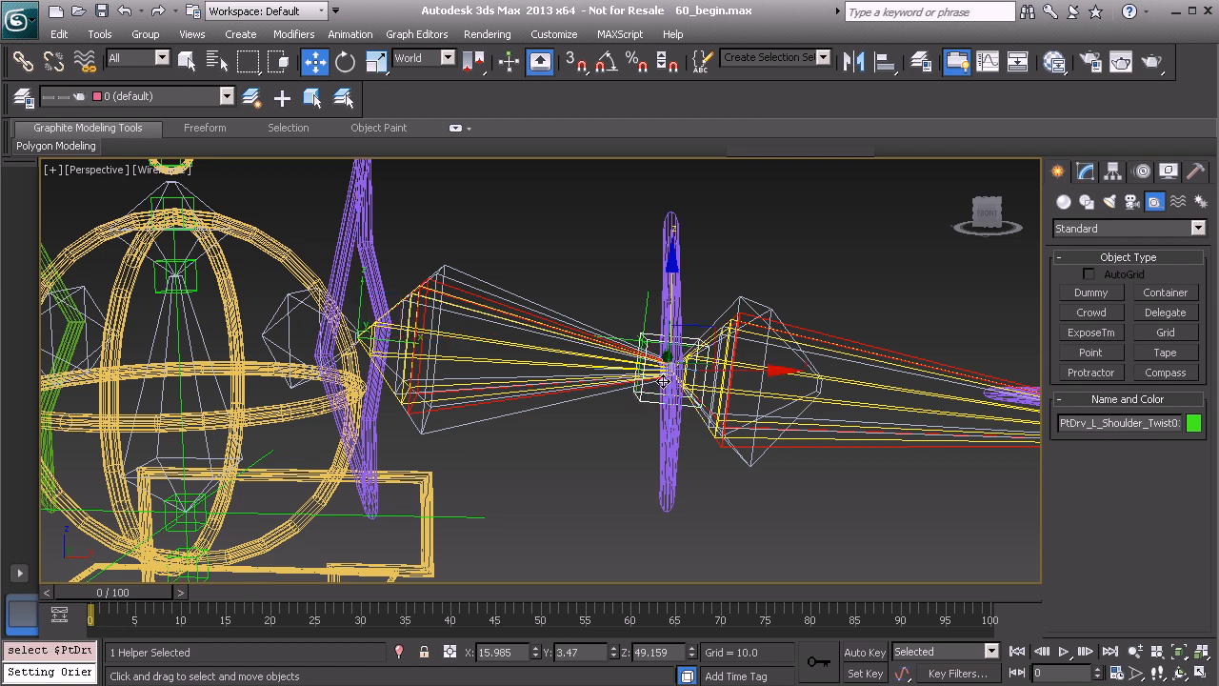
click(1142, 174)
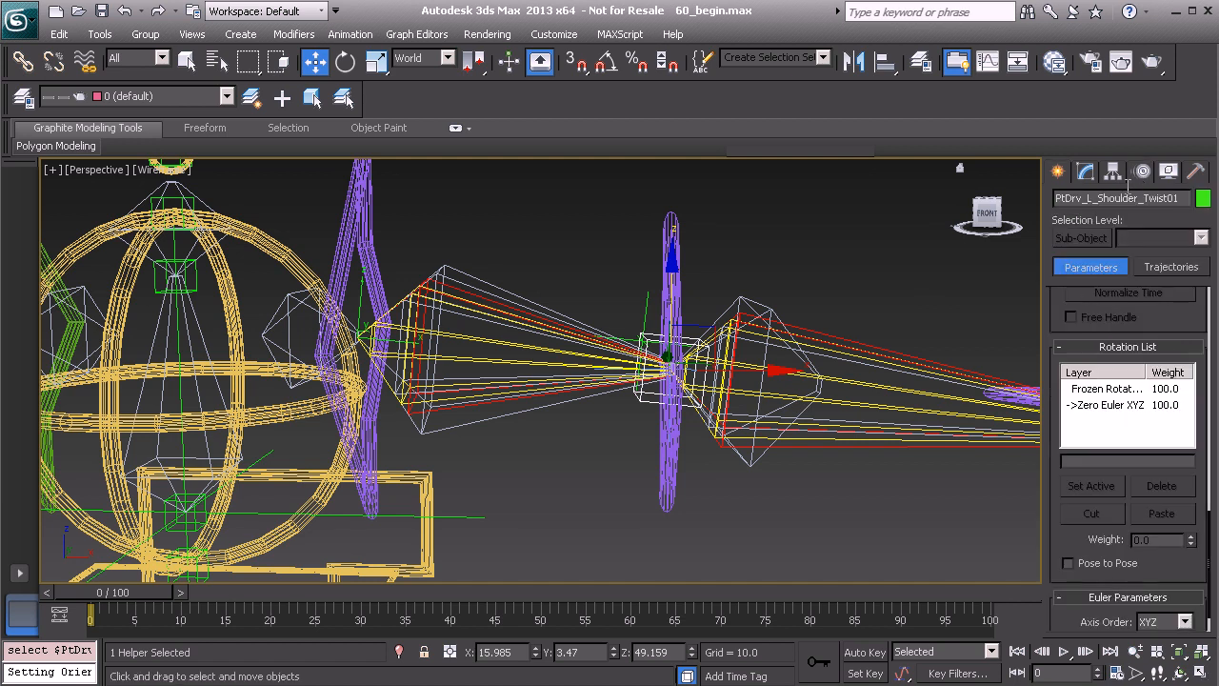
scroll(1055, 319, up, 10)
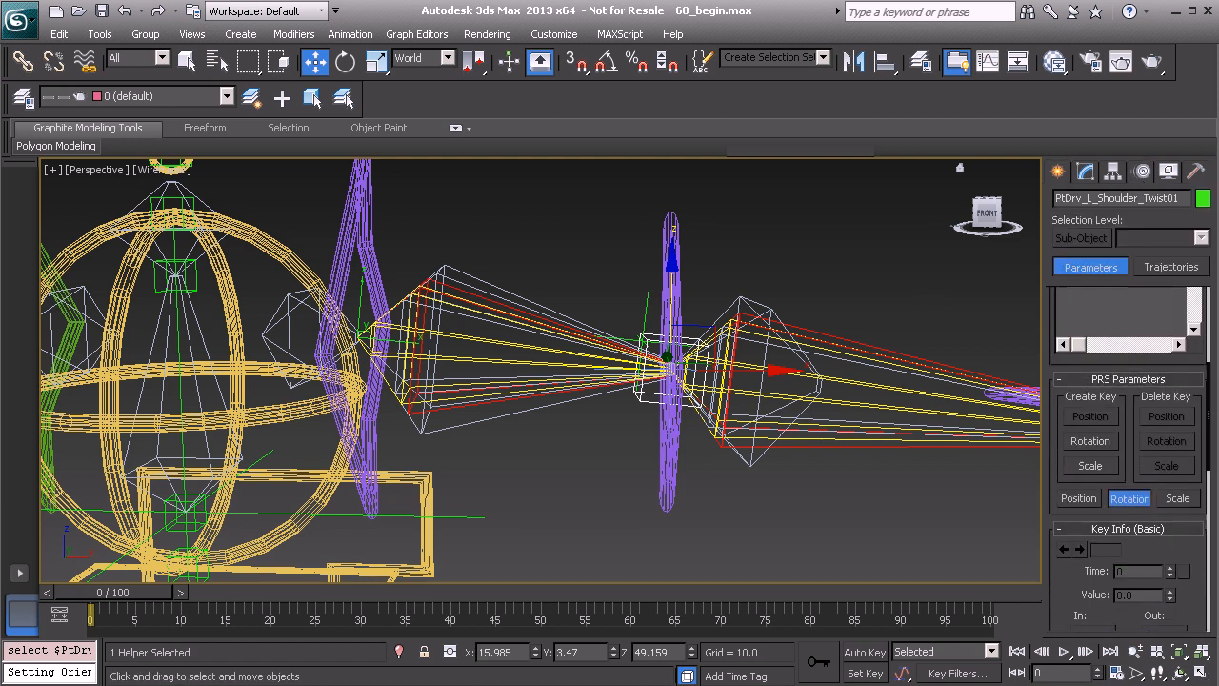
scroll(1072, 367, up, 5)
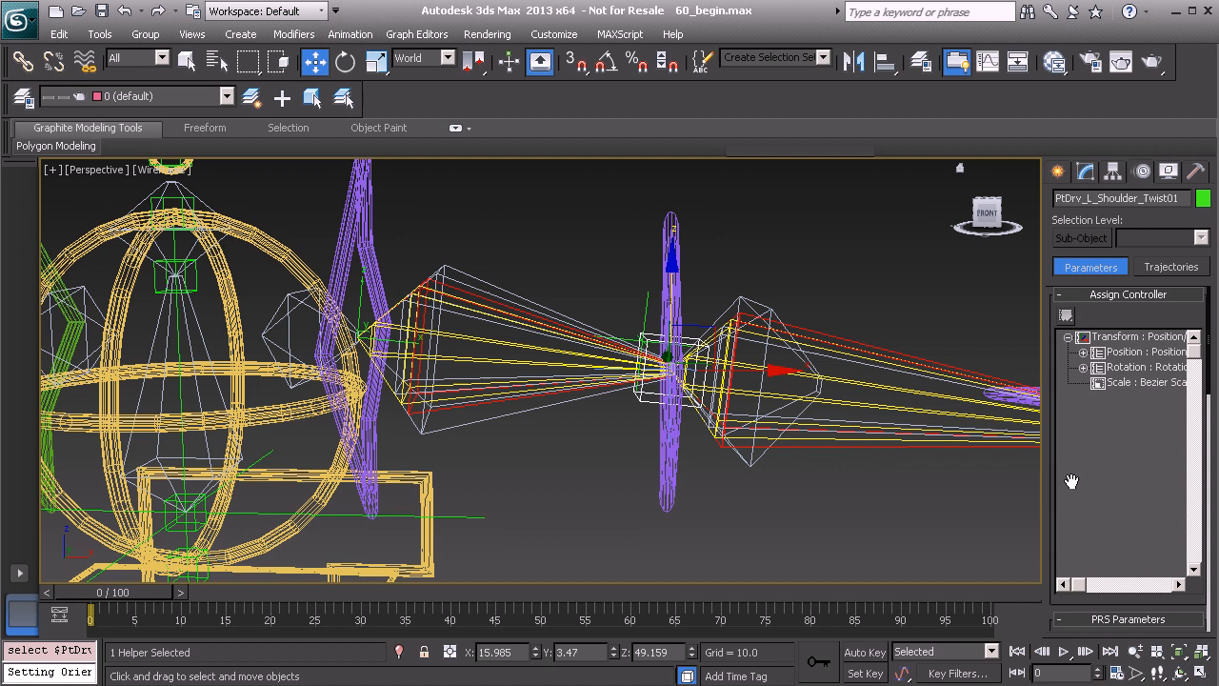
click(1083, 370)
click(1099, 401)
click(1136, 419)
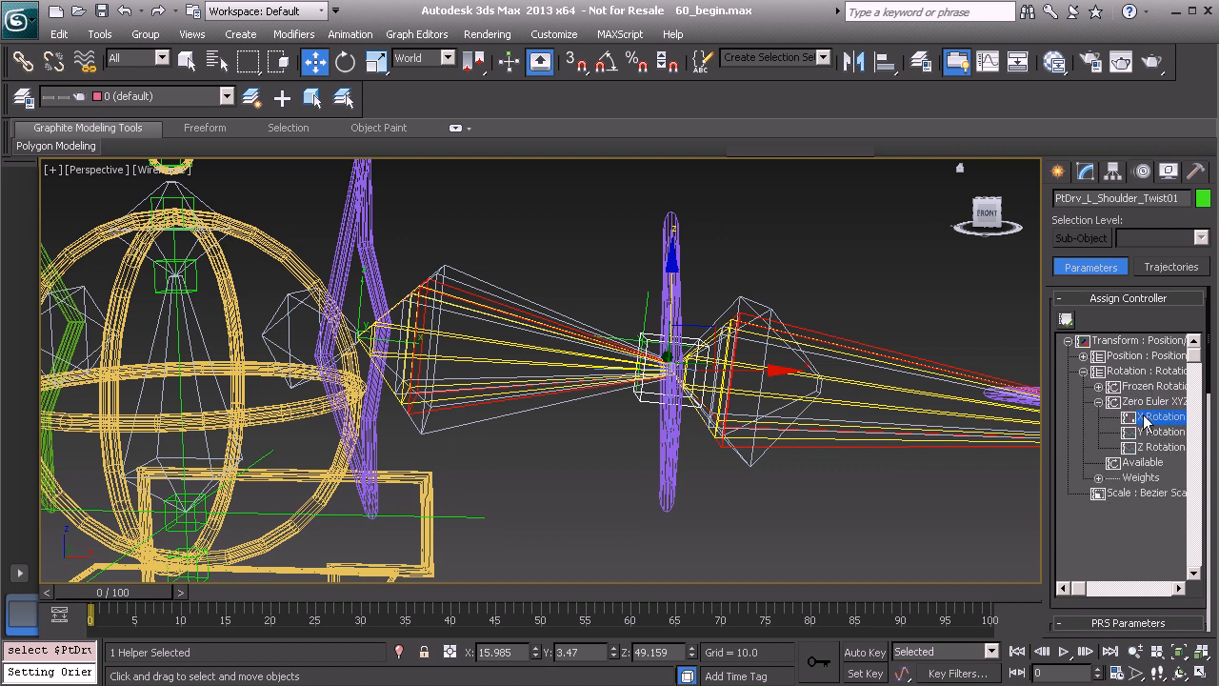
click(1066, 319)
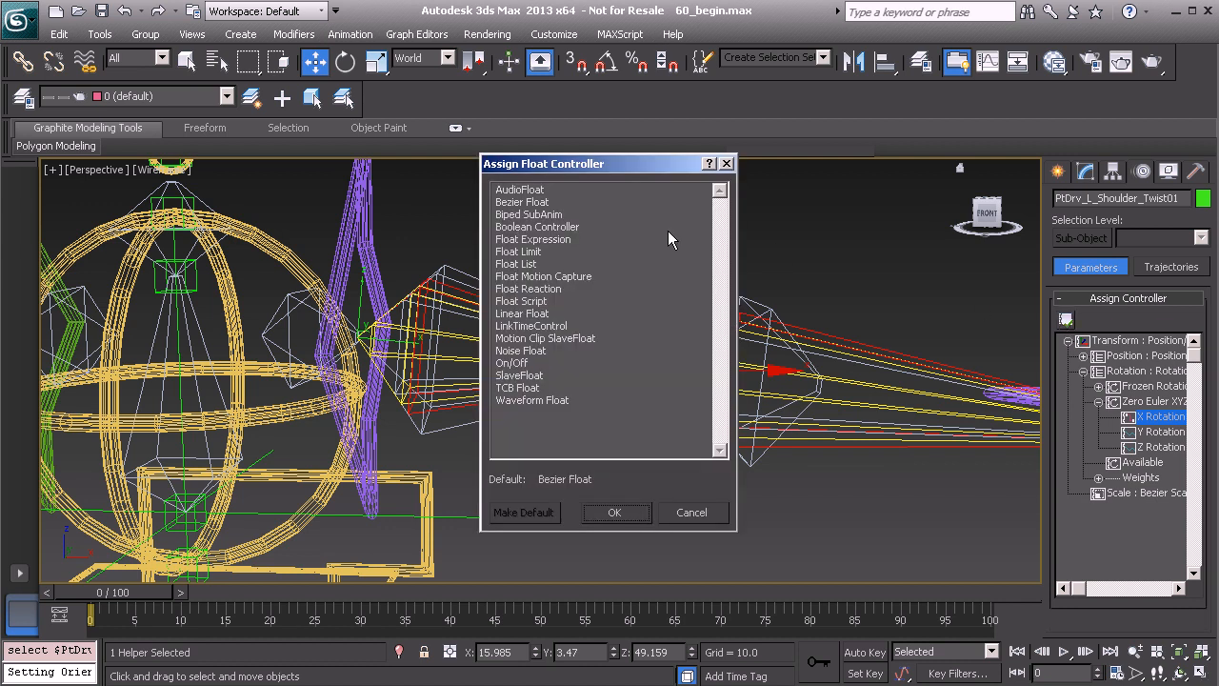
click(534, 238)
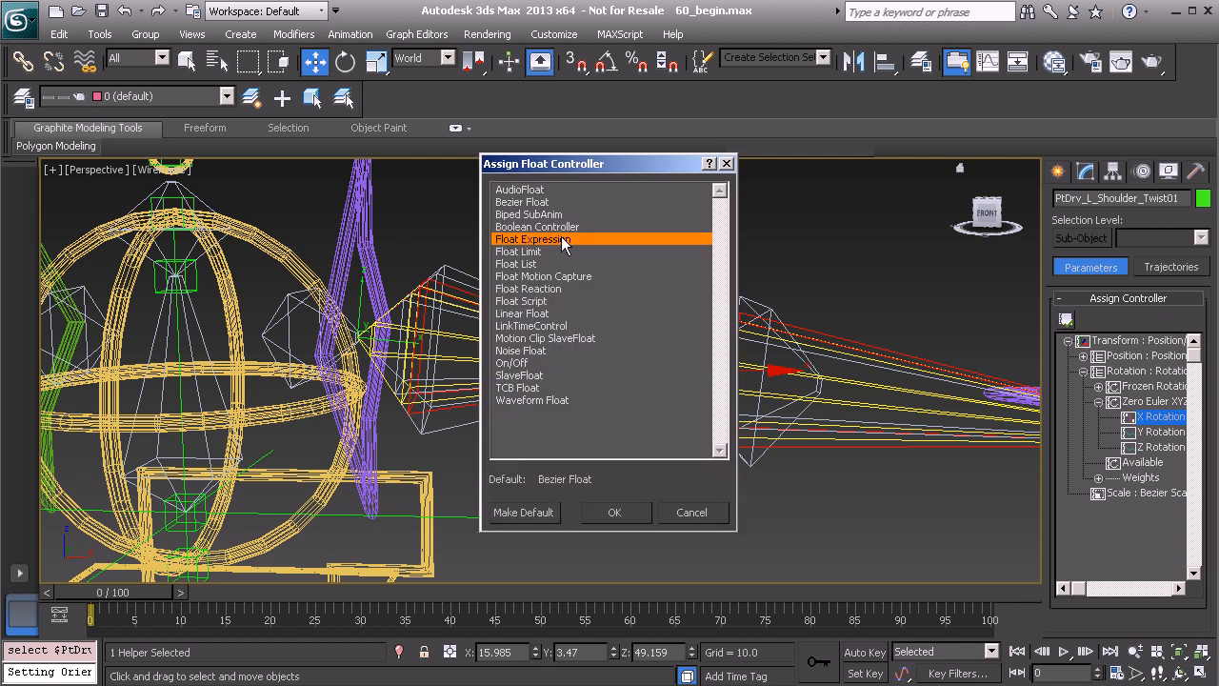
click(616, 513)
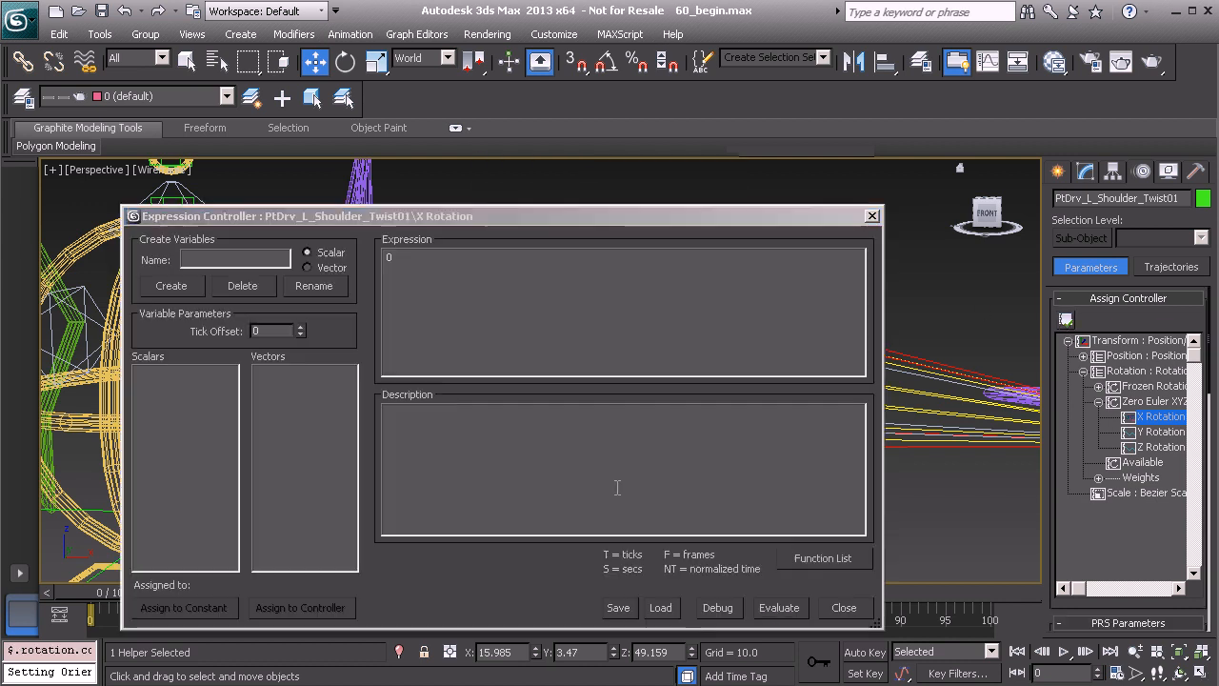
Create the scalar variables ikfk, ik_twist and fk_twist in the X Rotation expression
drag(467, 218, 613, 192)
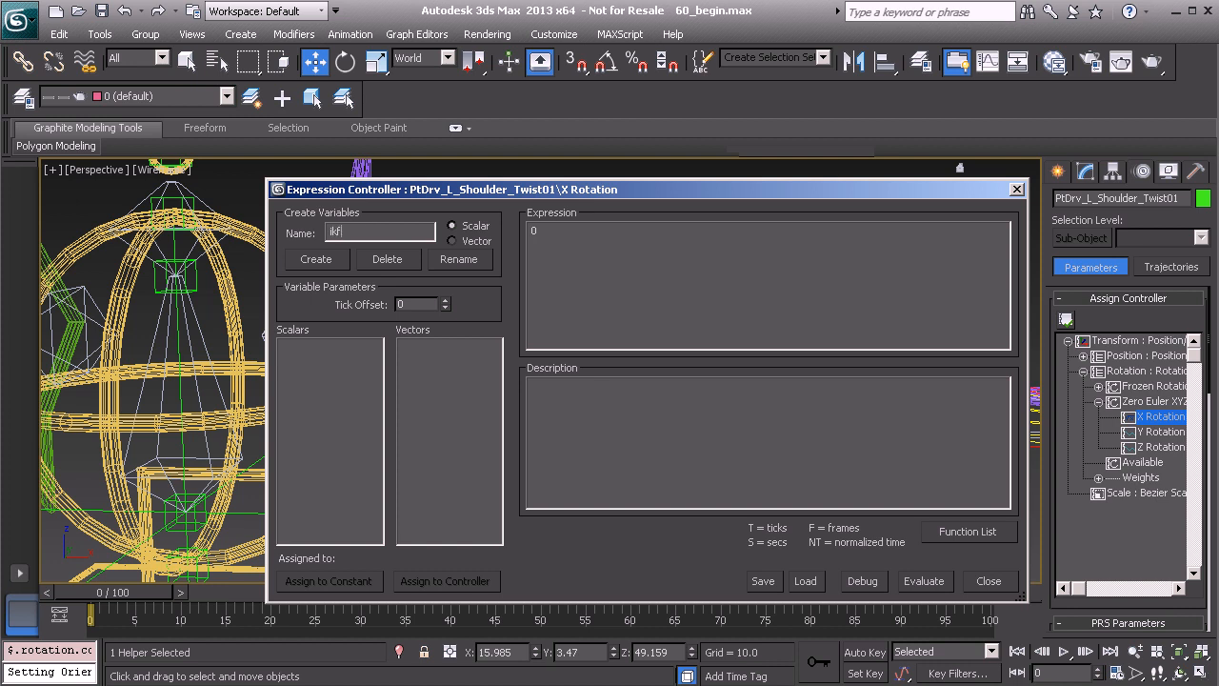
click(328, 255)
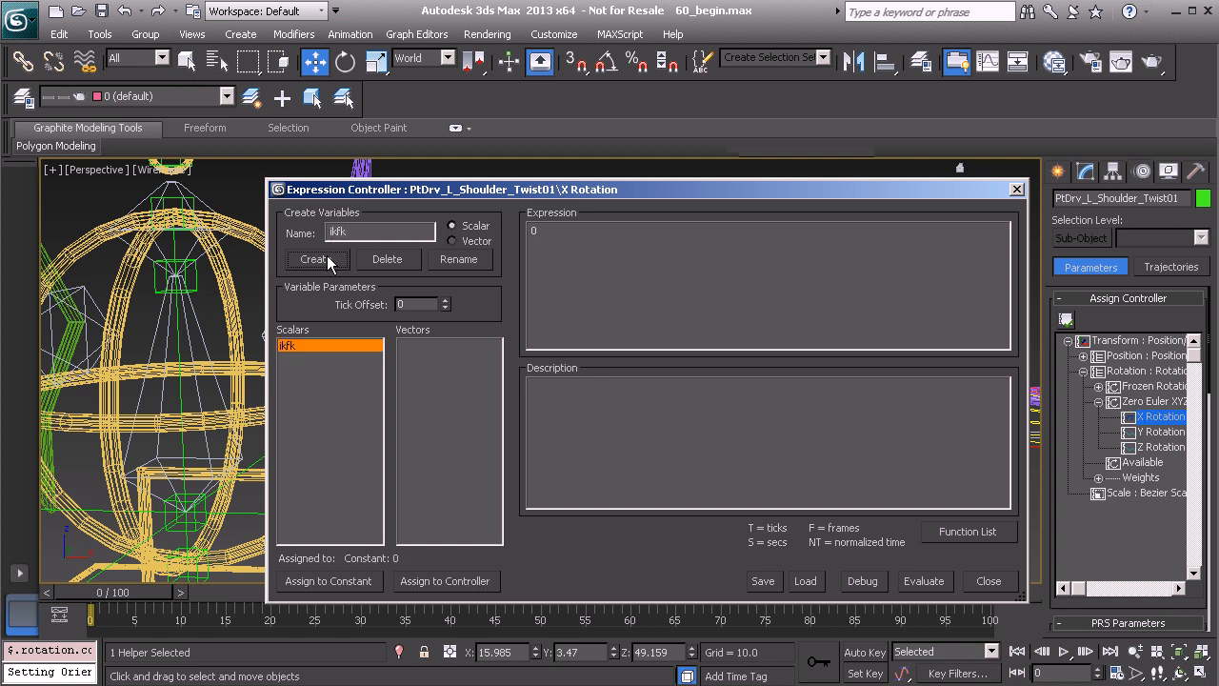
double_click(353, 230)
text(ik)
drag(435, 189, 491, 200)
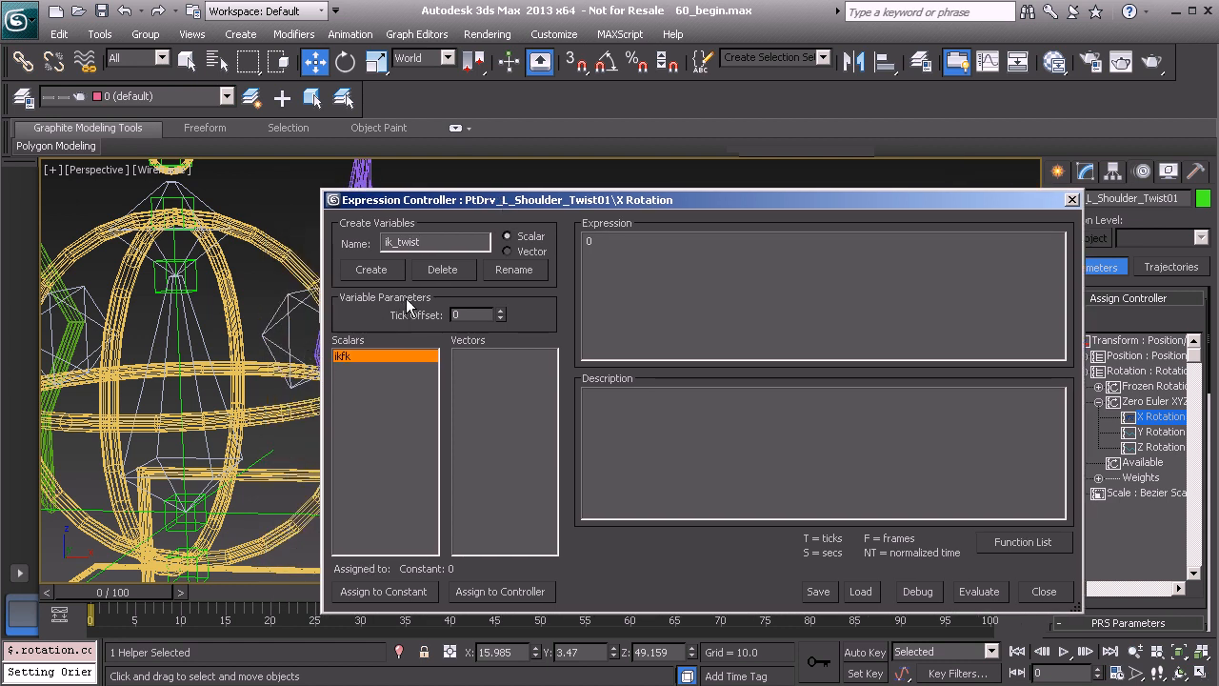
click(373, 275)
click(375, 272)
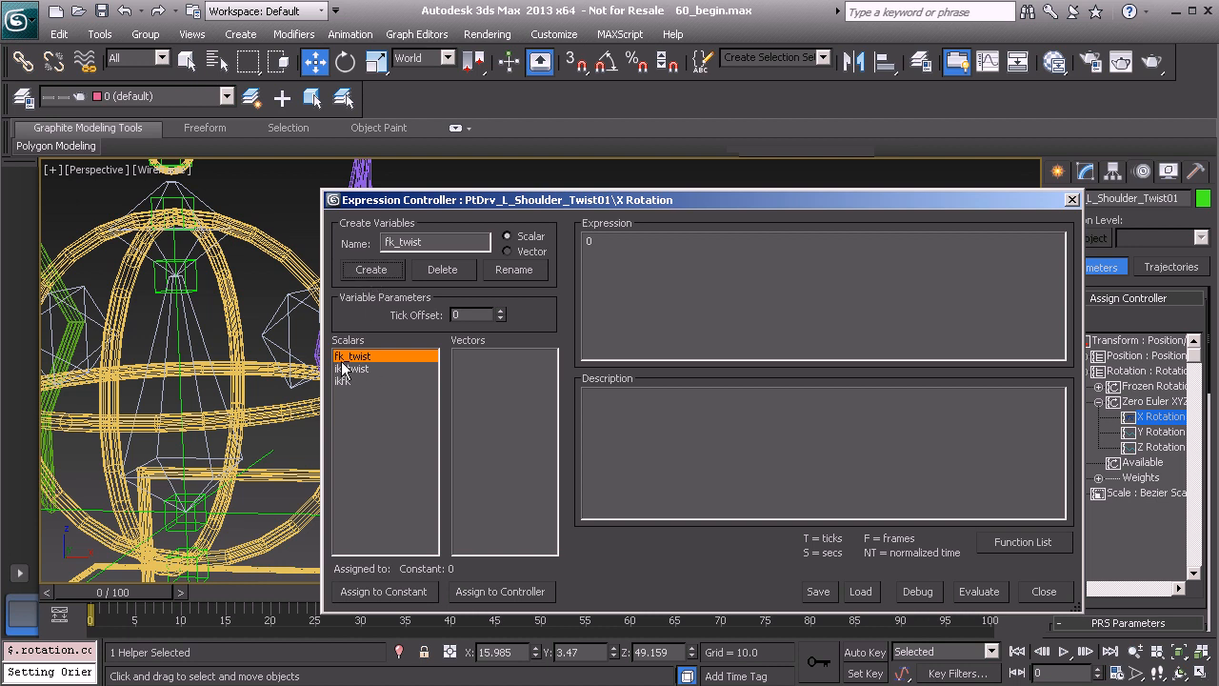
Assign the fk_twist variable to the Zero Euler XYZ X Rotation controller of Anim_L_Shoulder_FK01
drag(492, 202, 399, 155)
click(389, 535)
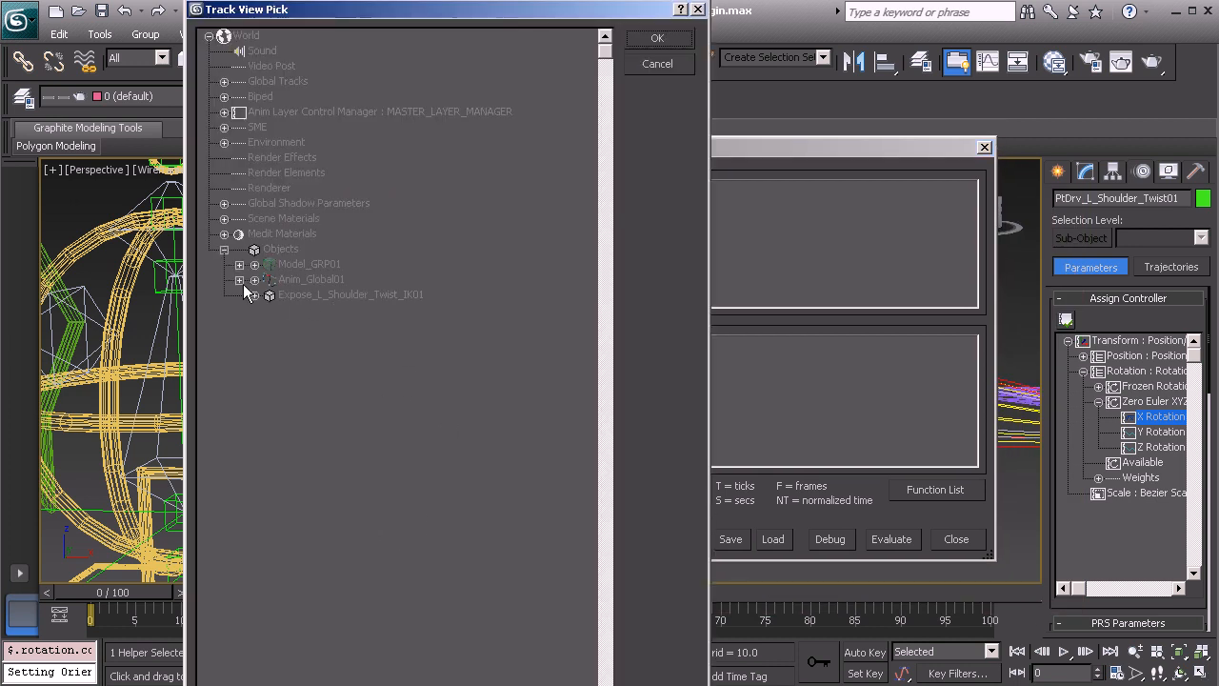
click(239, 279)
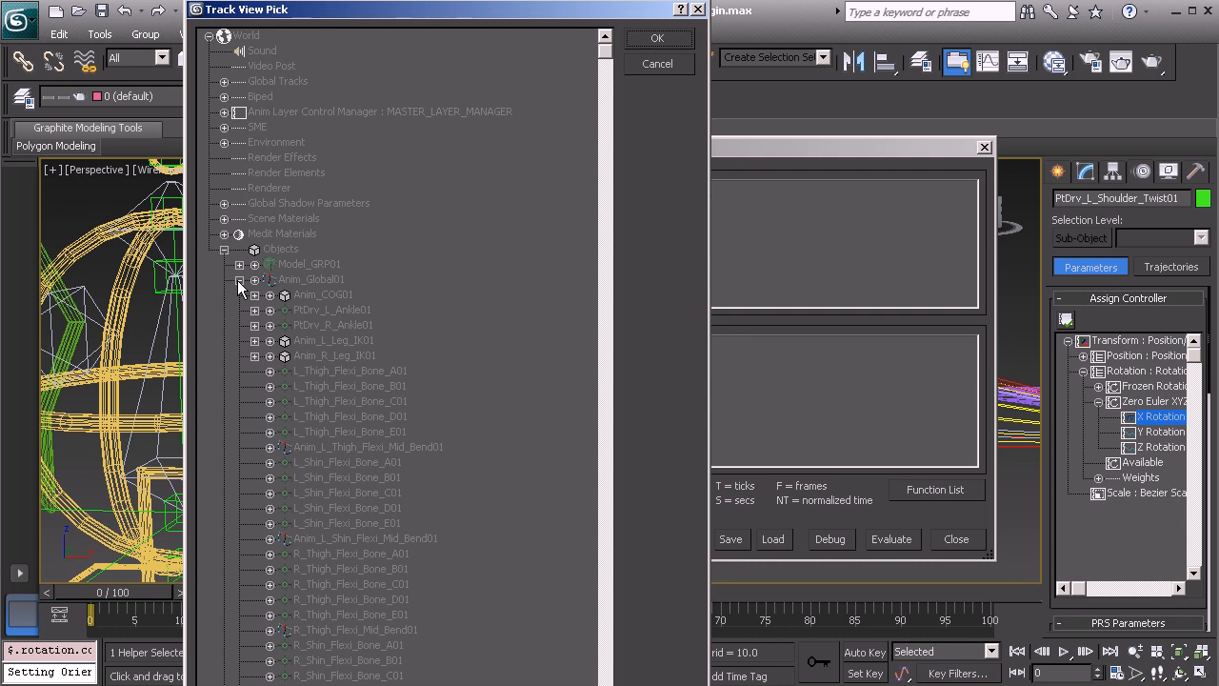
click(252, 295)
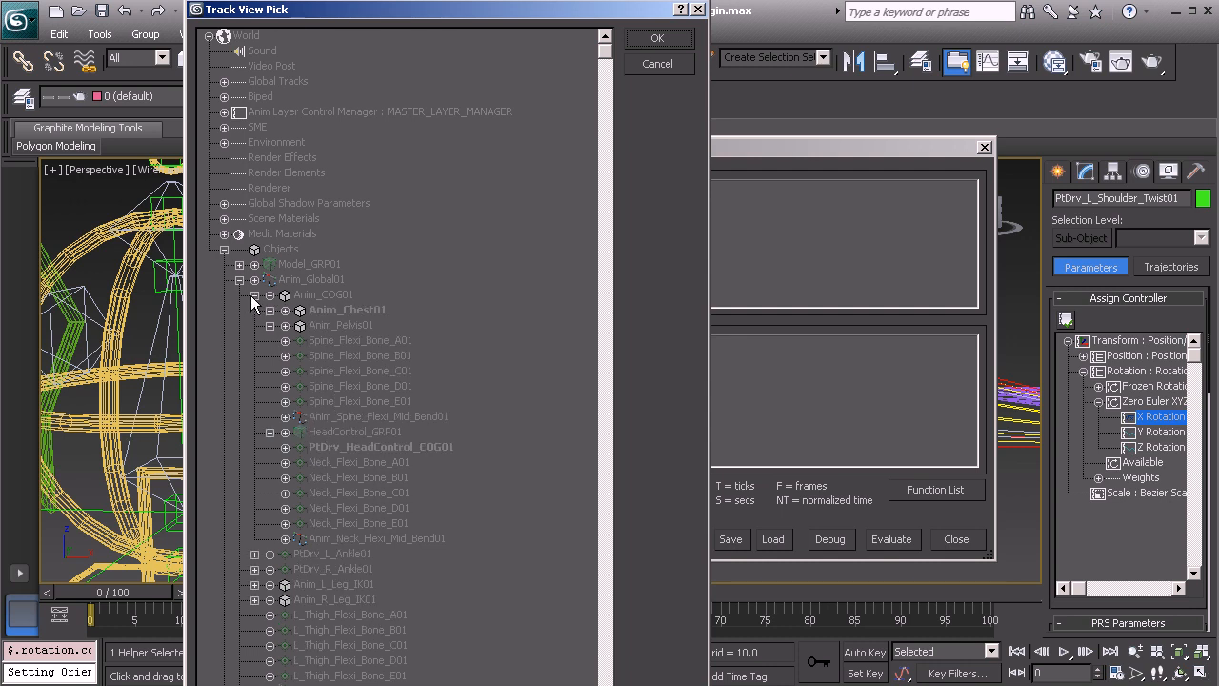
click(269, 309)
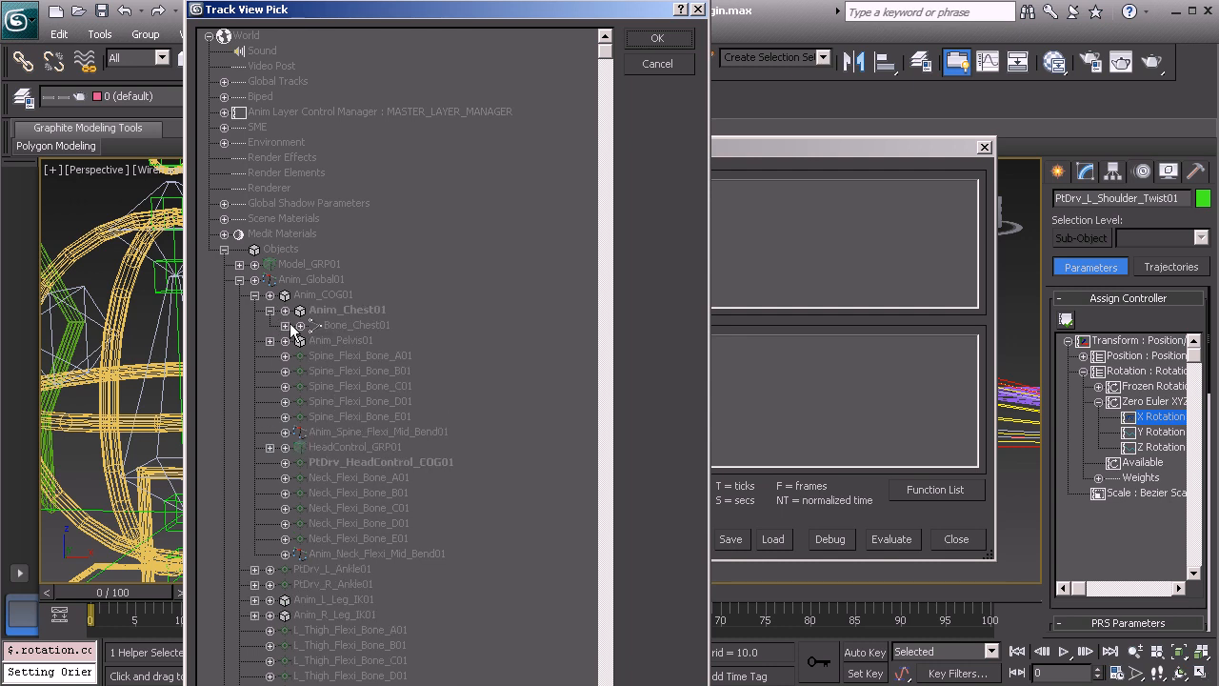
click(285, 326)
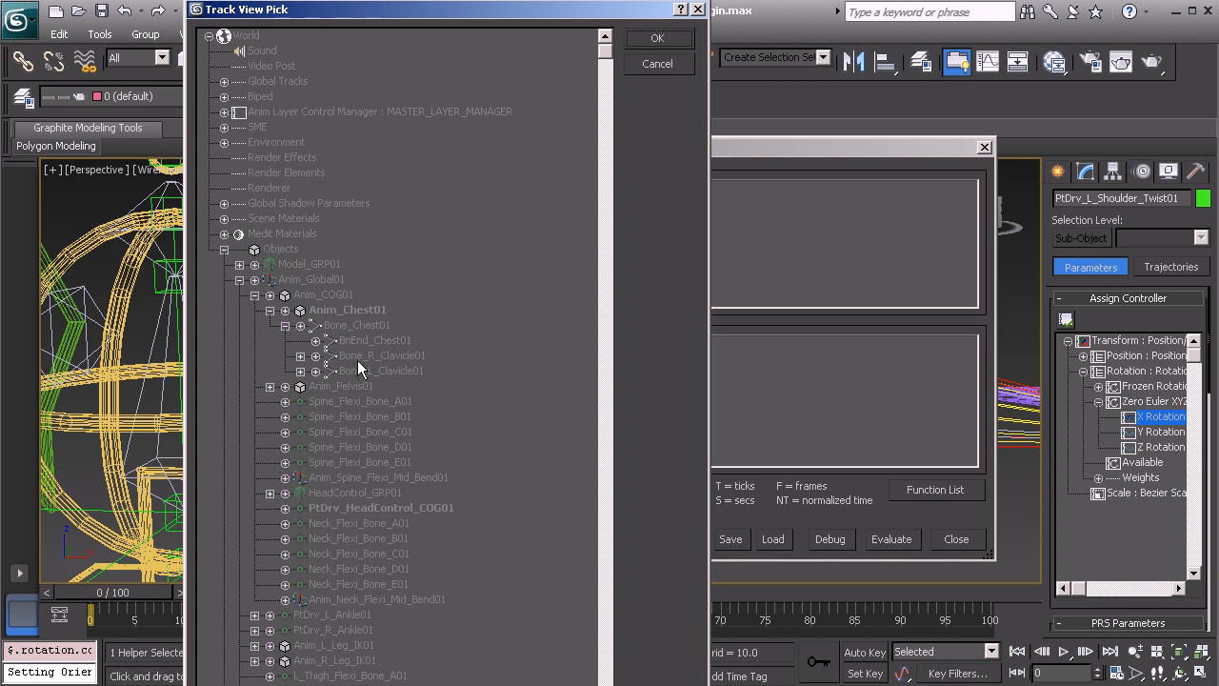
click(300, 371)
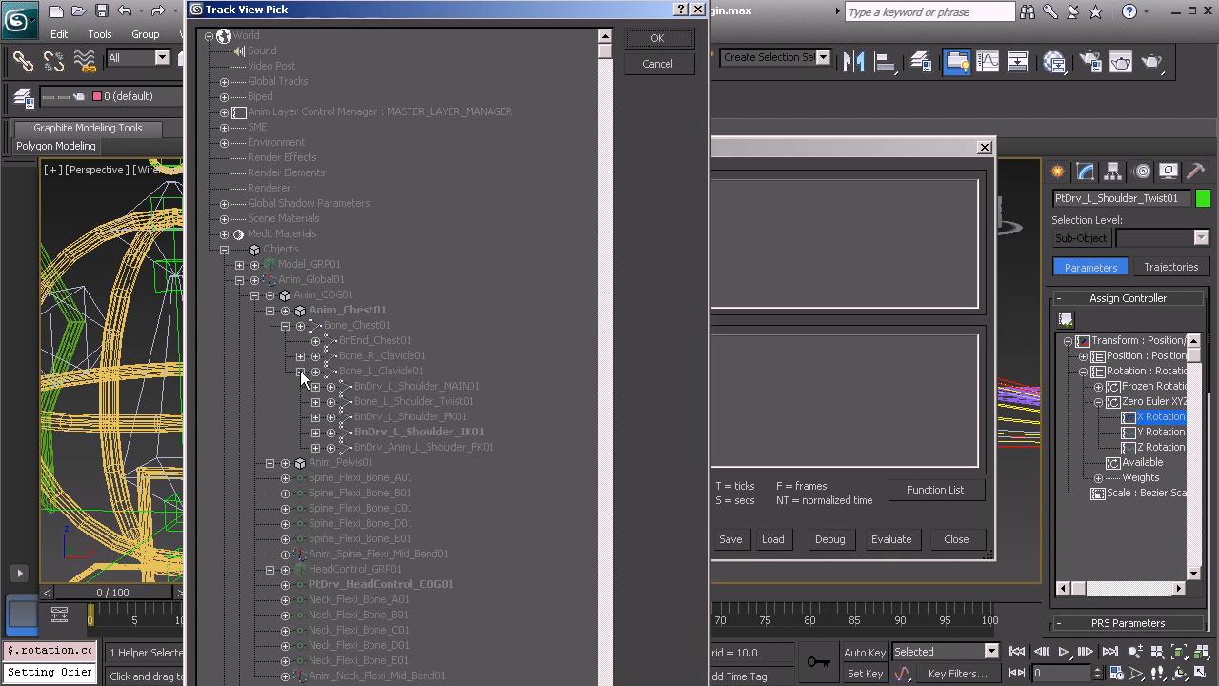
click(331, 448)
click(345, 463)
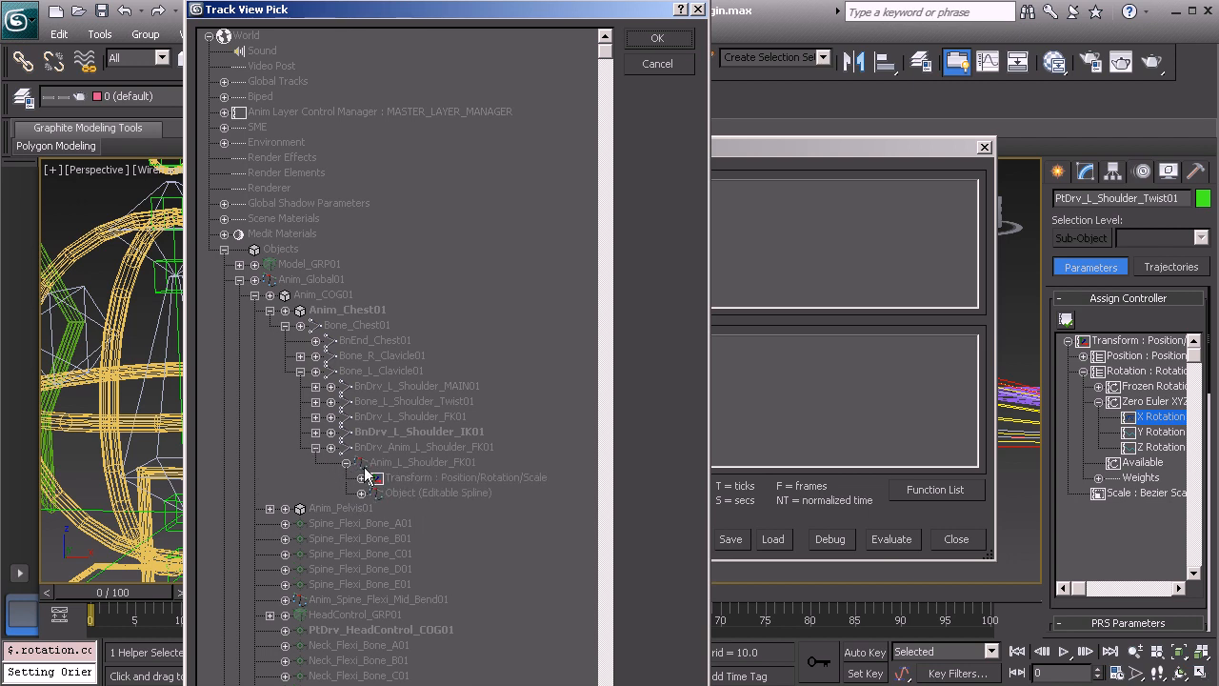
click(361, 478)
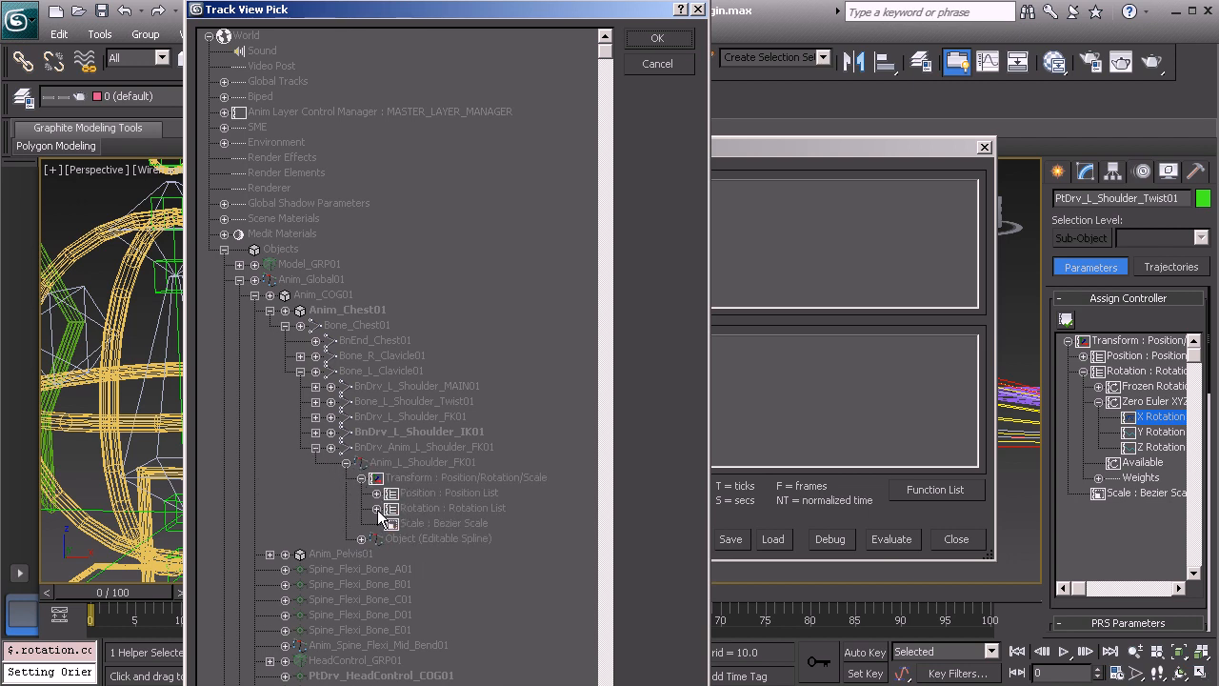
click(376, 508)
click(391, 538)
click(420, 555)
click(659, 39)
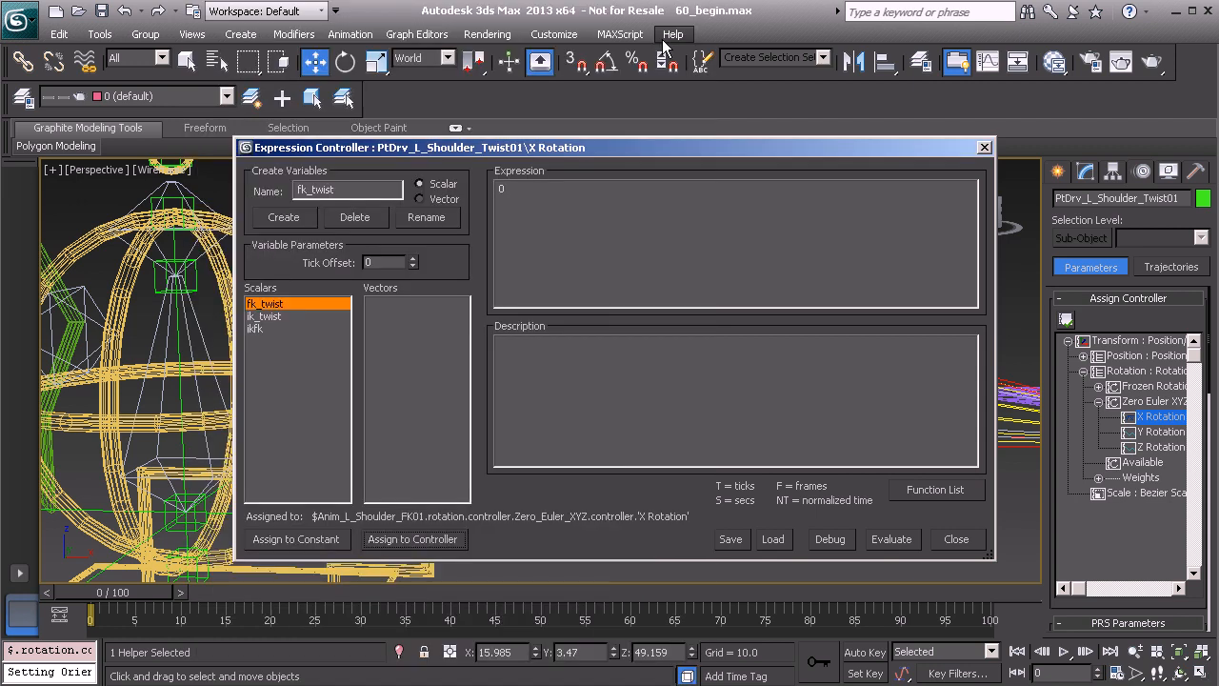
Assign the ikfk variable to the L_Arm_IK custom attribute of Anim_COG01 and close the expression dialog
click(259, 329)
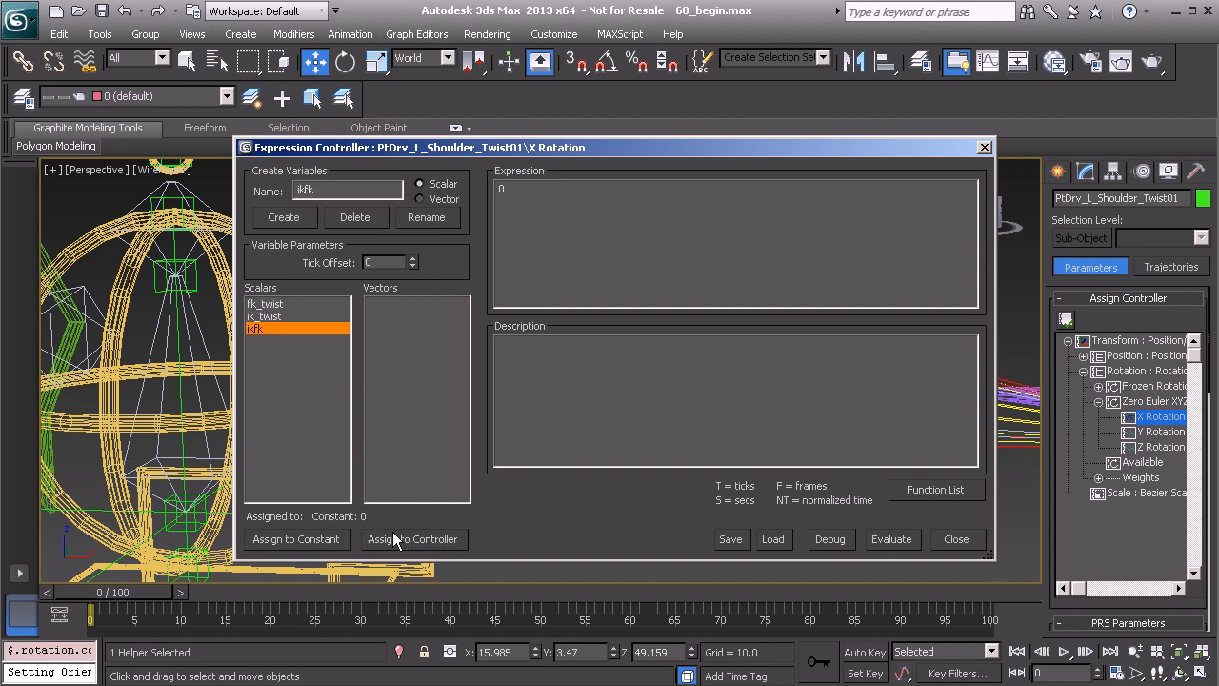
click(422, 540)
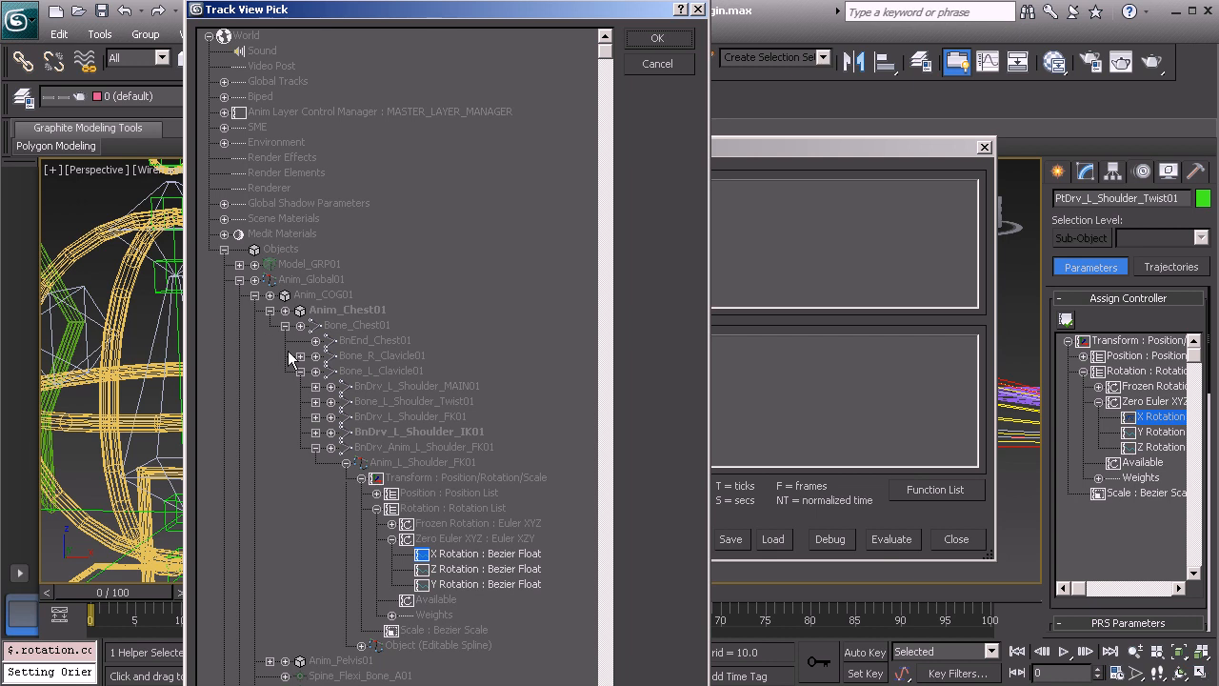
click(269, 295)
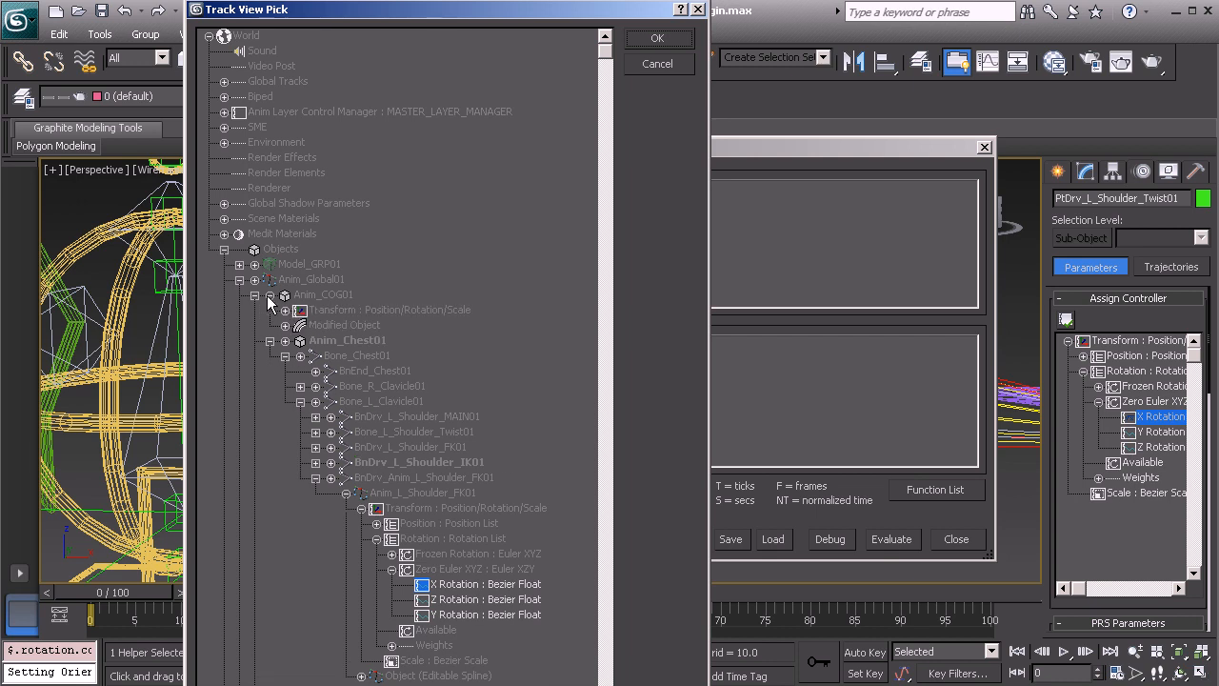
click(286, 326)
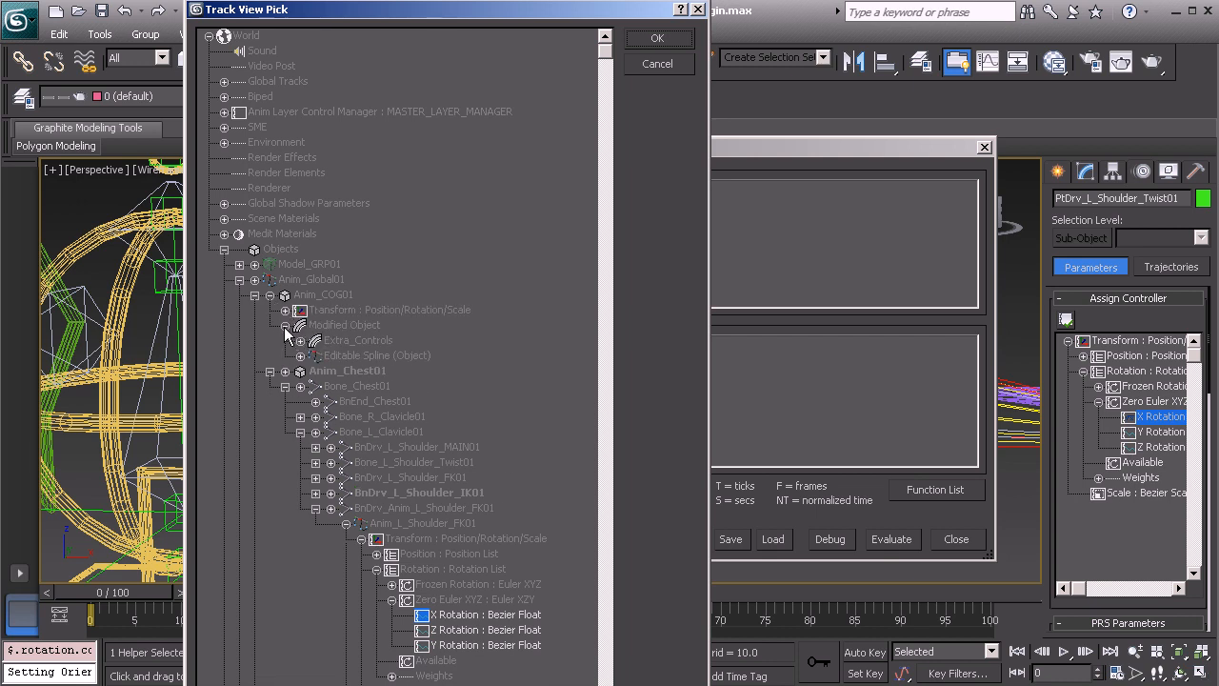
click(301, 341)
click(315, 356)
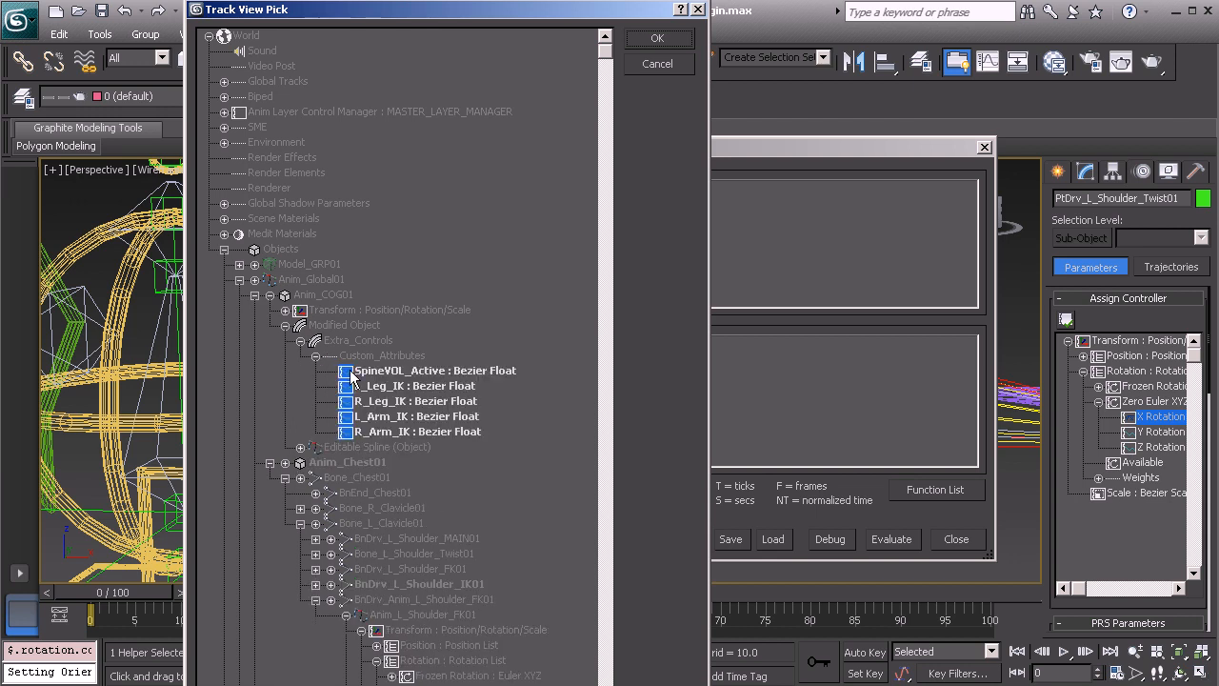
click(388, 423)
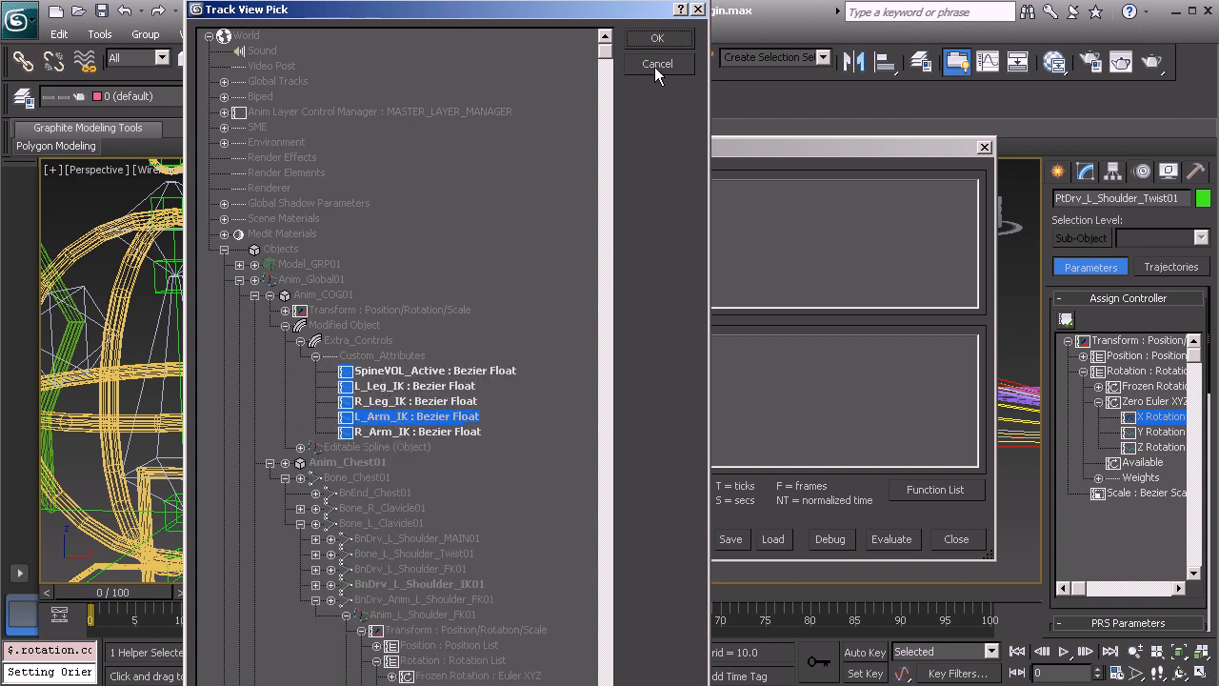
click(659, 39)
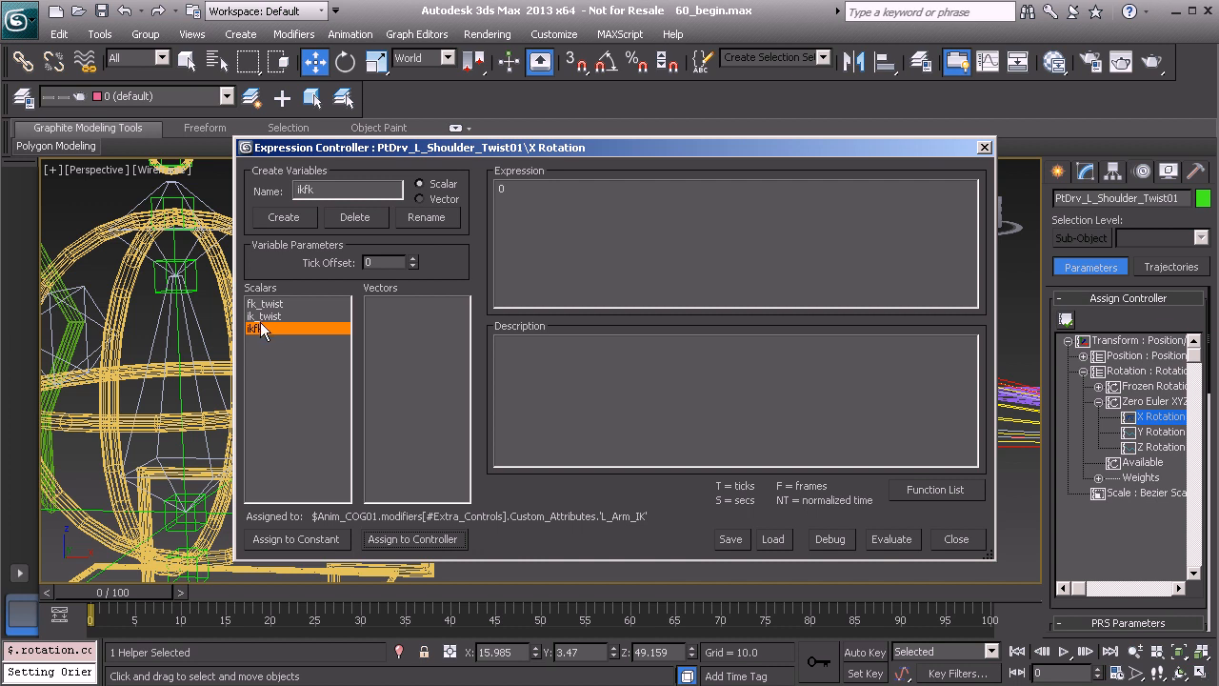
click(985, 149)
Set BnDrv_L_Shoulder_IK01 as the Expose Node of the Expose_L_Shoulder_Twist_IK01 helper
click(360, 301)
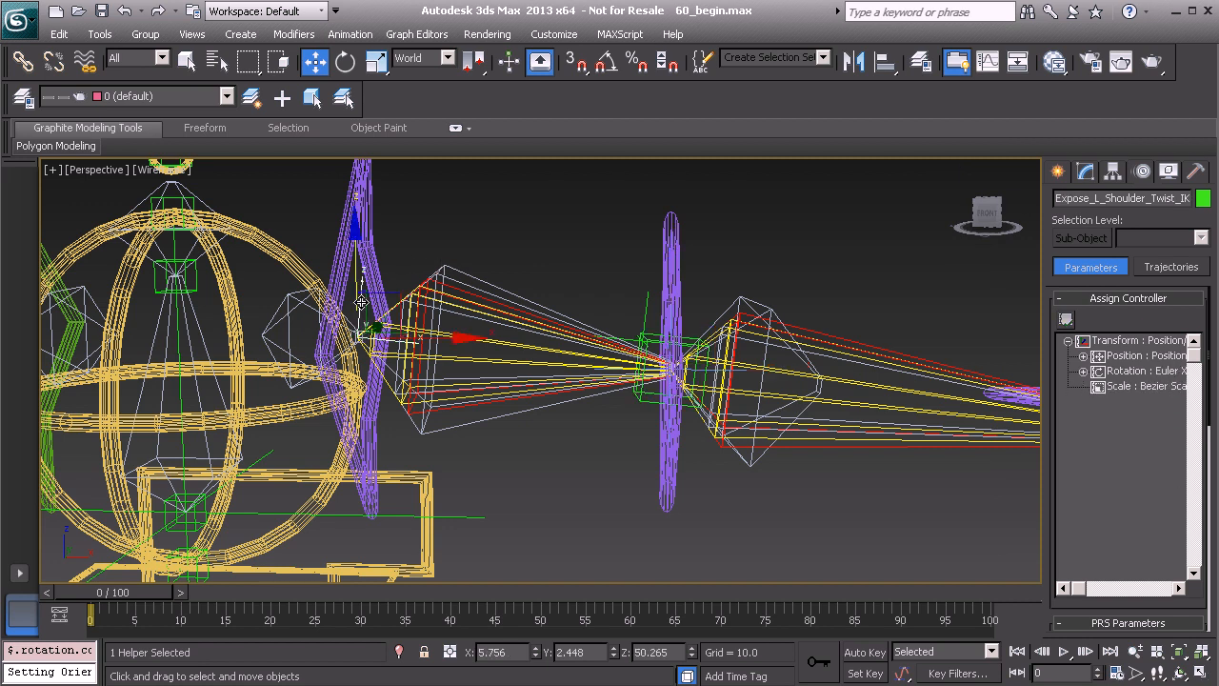
click(1087, 176)
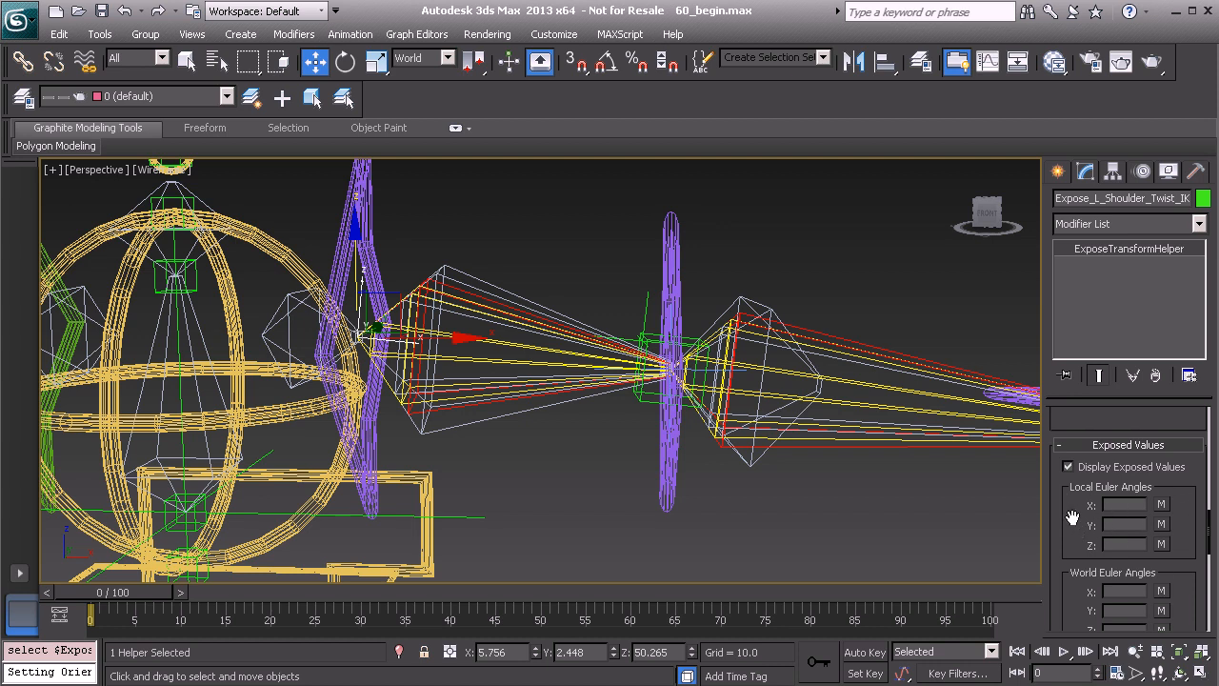
scroll(1072, 519, down, 5)
scroll(1070, 472, up, 4)
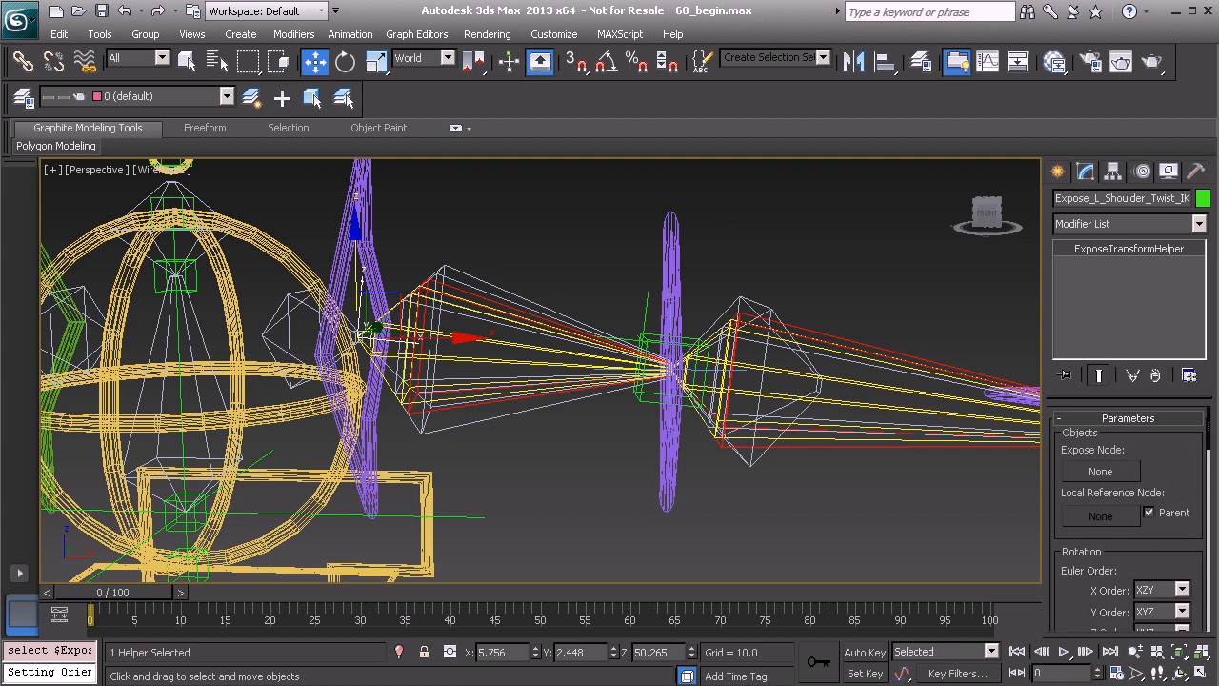
click(1109, 477)
middle_drag(379, 365, 468, 388)
scroll(585, 390, up, 2)
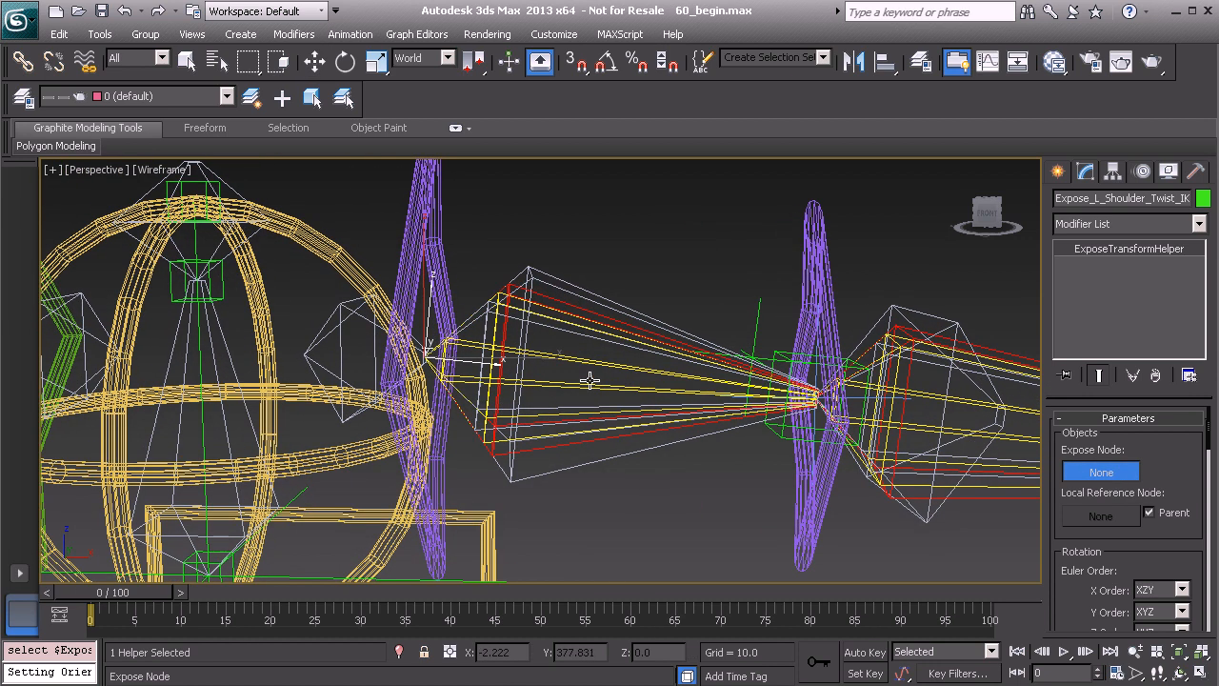
click(559, 301)
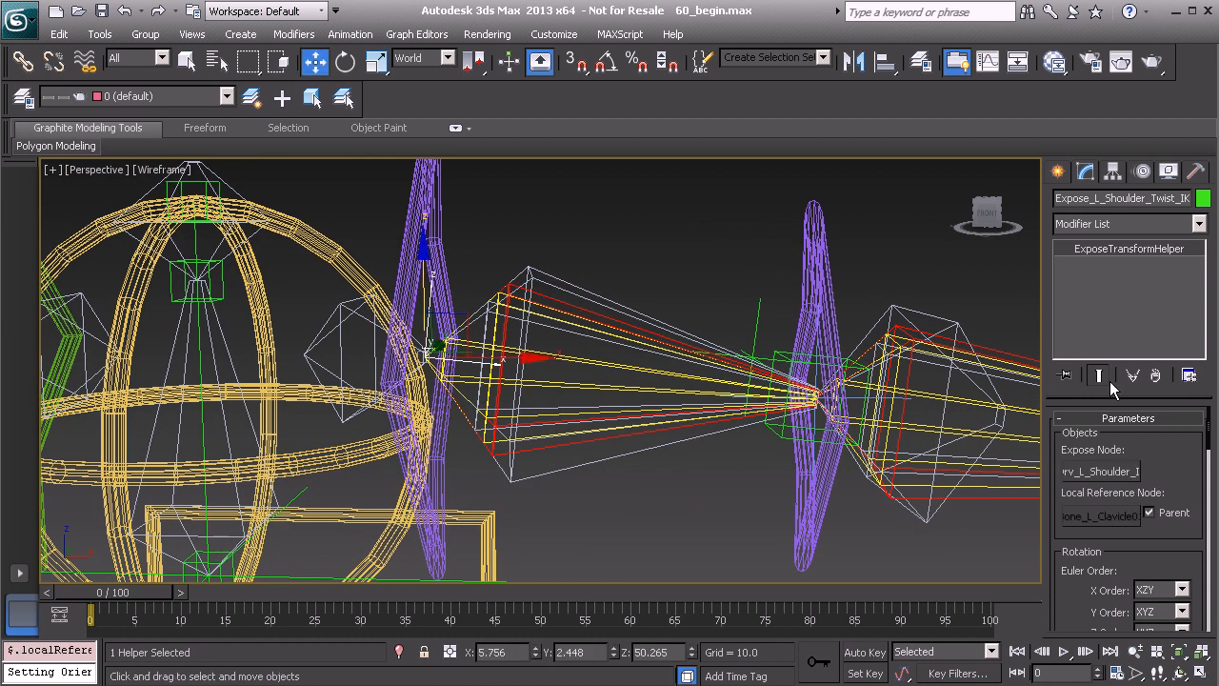
Set the Expose helper's Euler X Order to XZY and review its exposed Local Euler Angles
scroll(1063, 562, down, 2)
drag(1063, 556, 1064, 509)
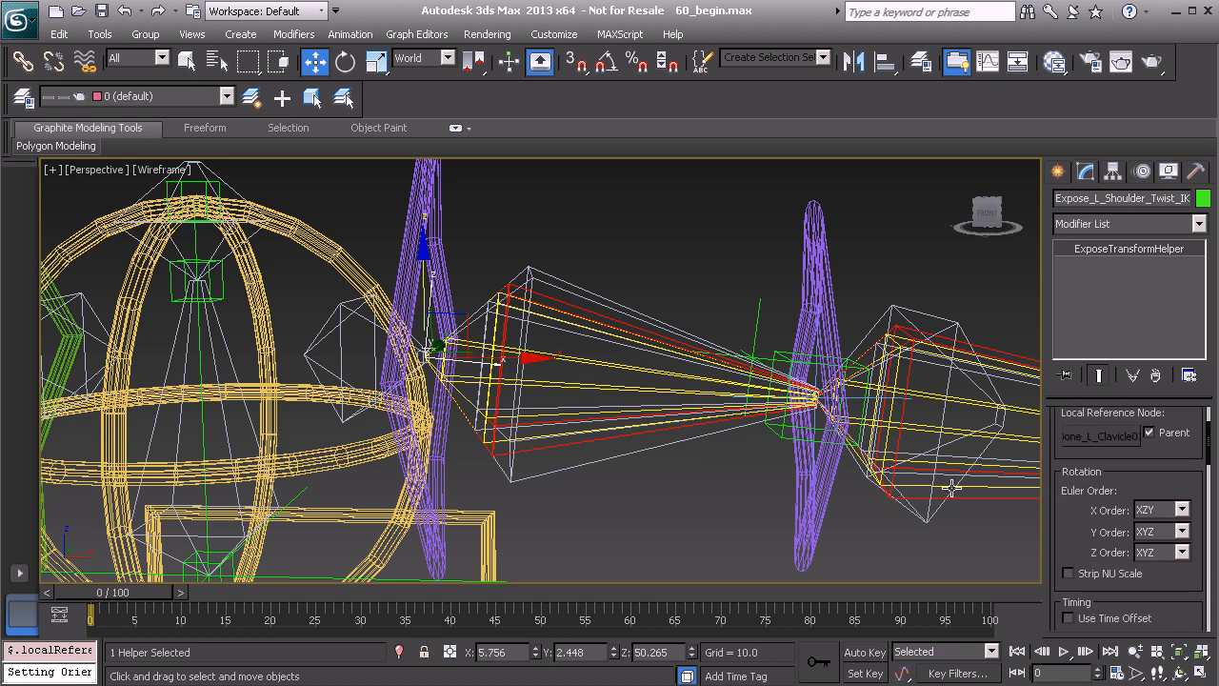
drag(1073, 529, 1072, 493)
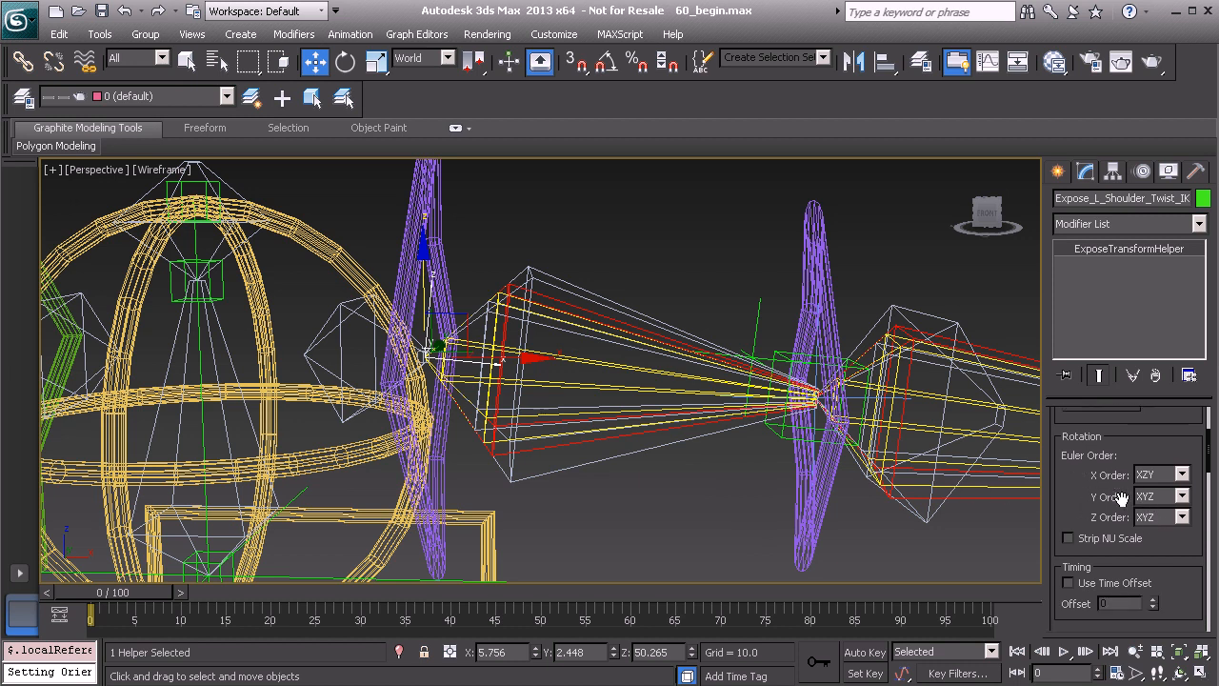
middle_drag(416, 424, 503, 263)
middle_drag(618, 372, 559, 450)
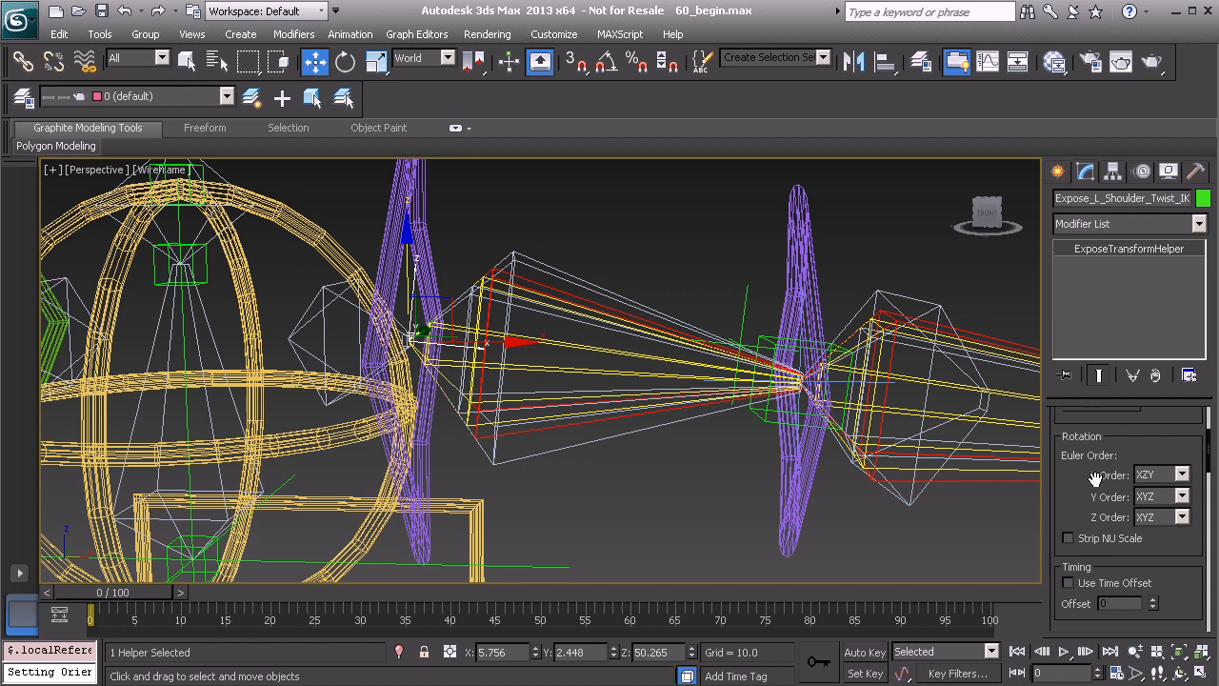
click(1151, 477)
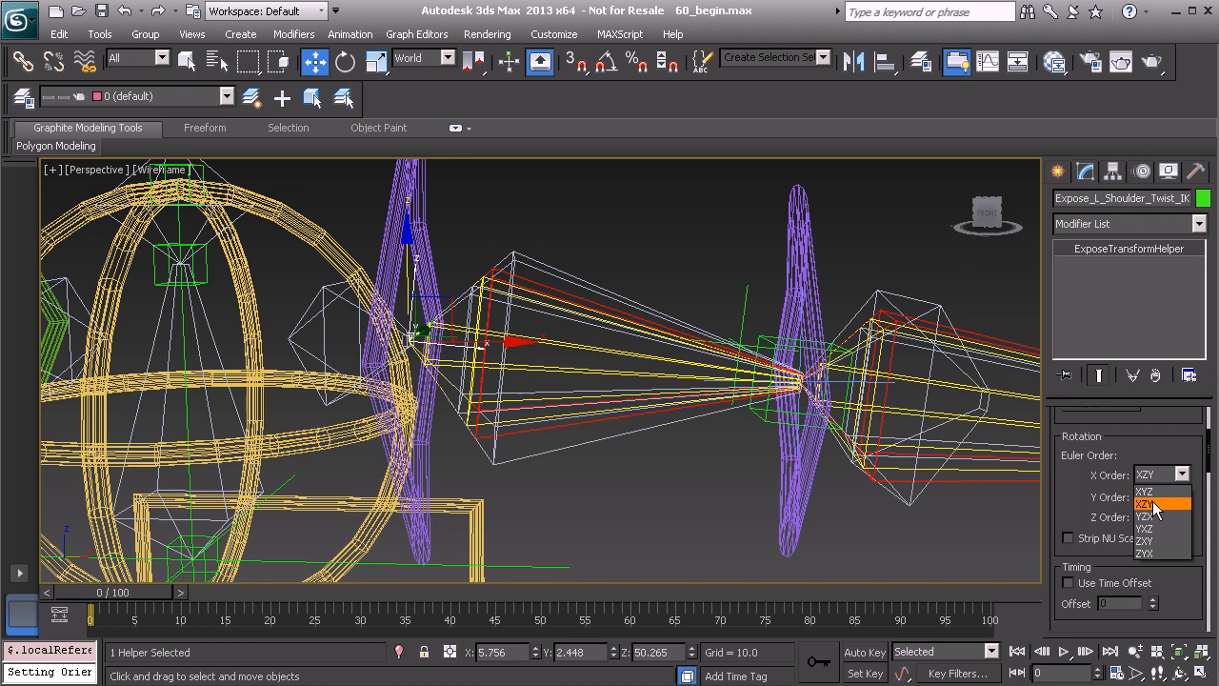
click(1153, 503)
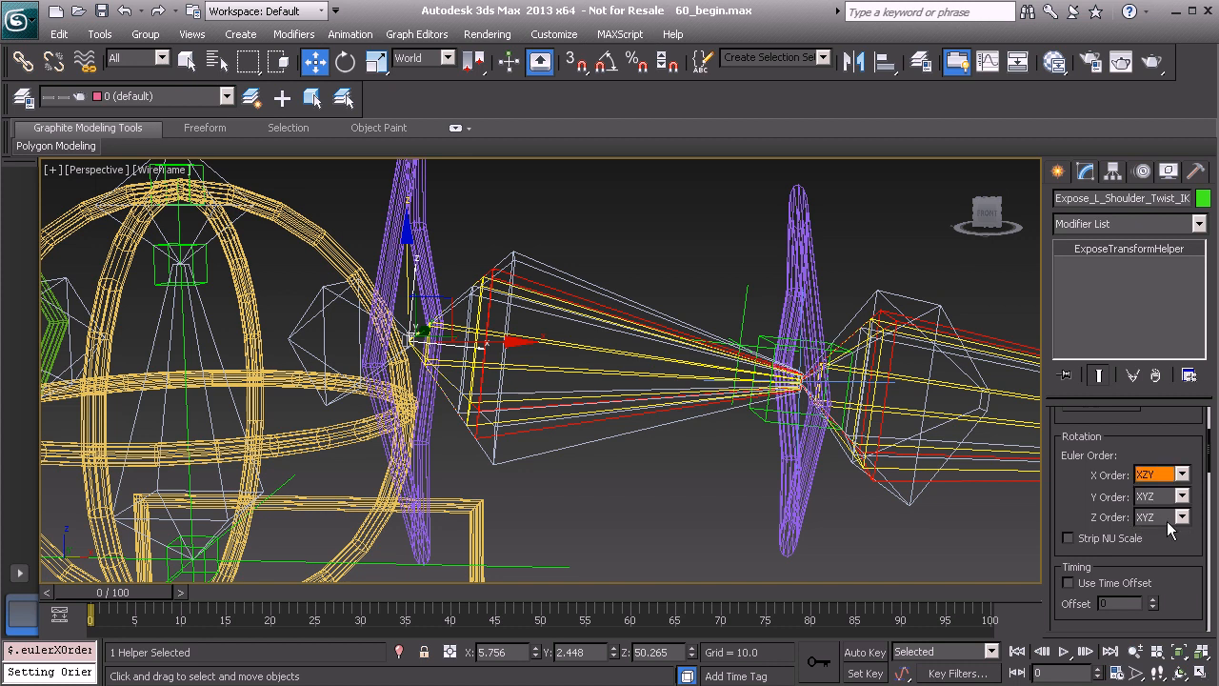
scroll(1083, 501, down, 10)
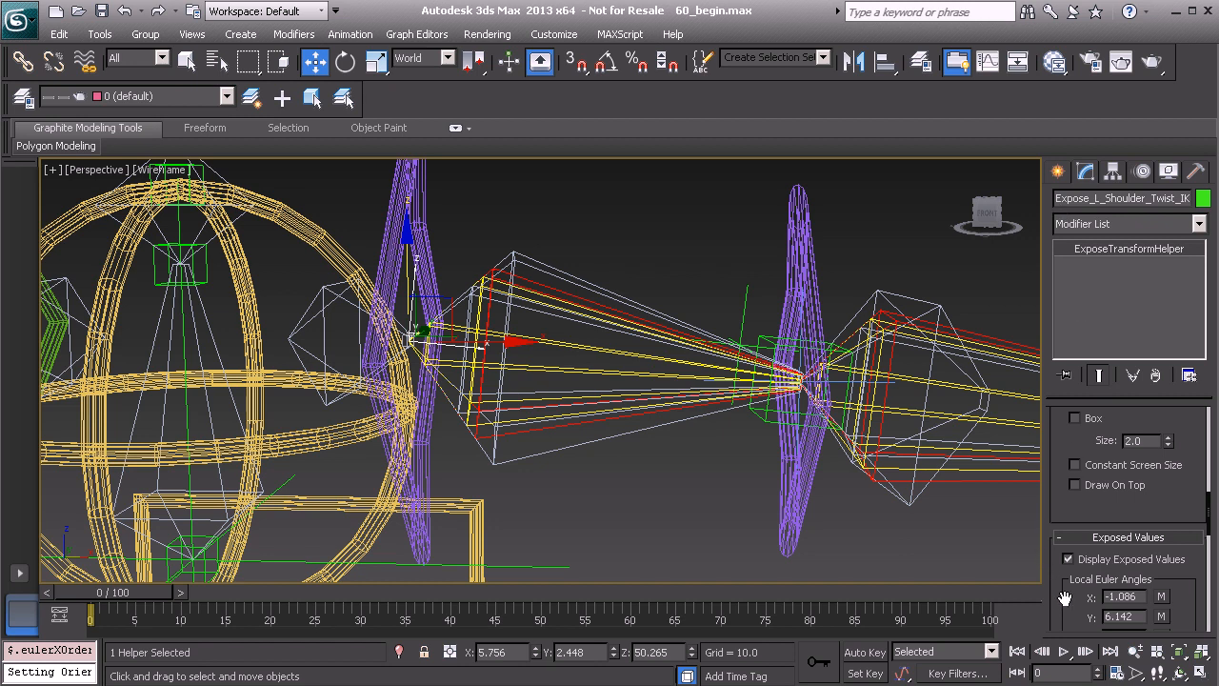
drag(1067, 598, 1064, 485)
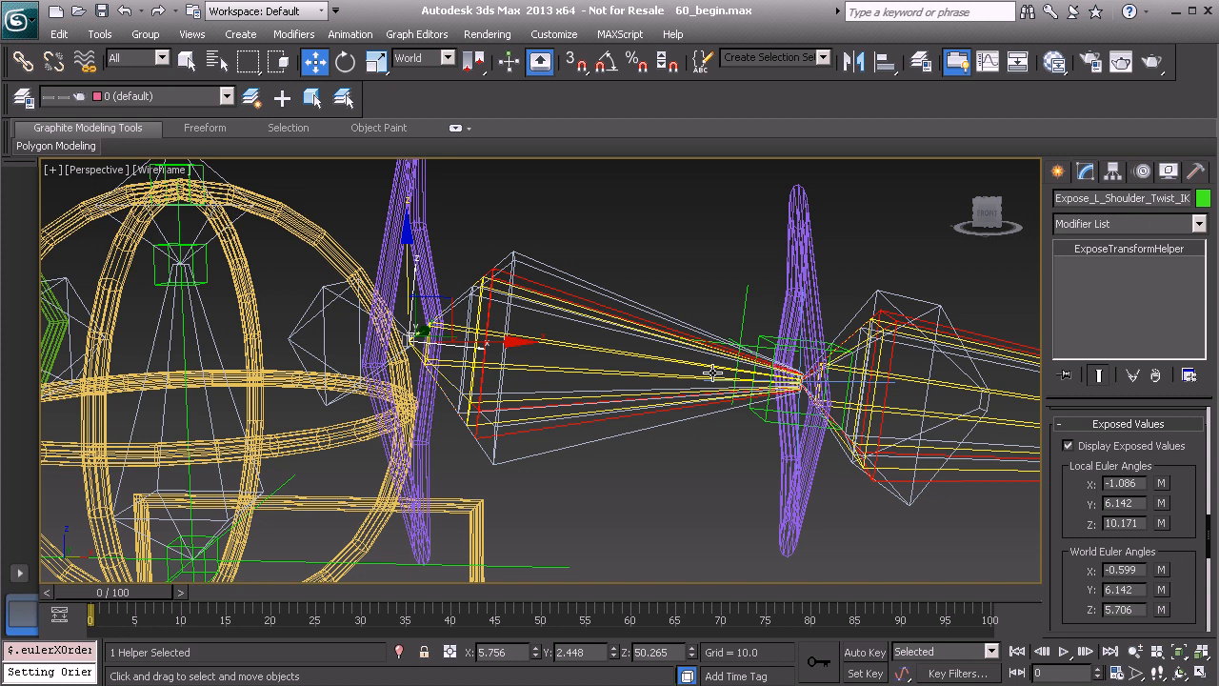
Reopen the expression on the Zero Euler XYZ X Rotation of the PtDrv_L_Shoulder_Twist01 helper
middle_drag(683, 318, 654, 318)
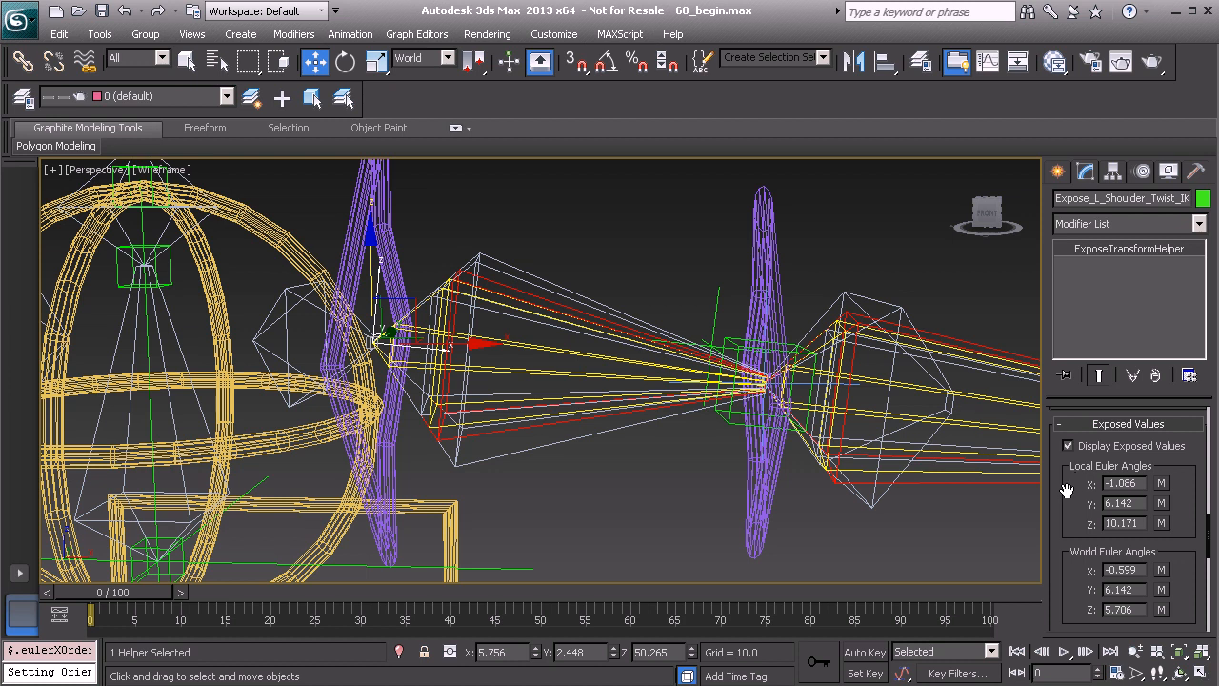
middle_drag(653, 333, 593, 327)
click(636, 327)
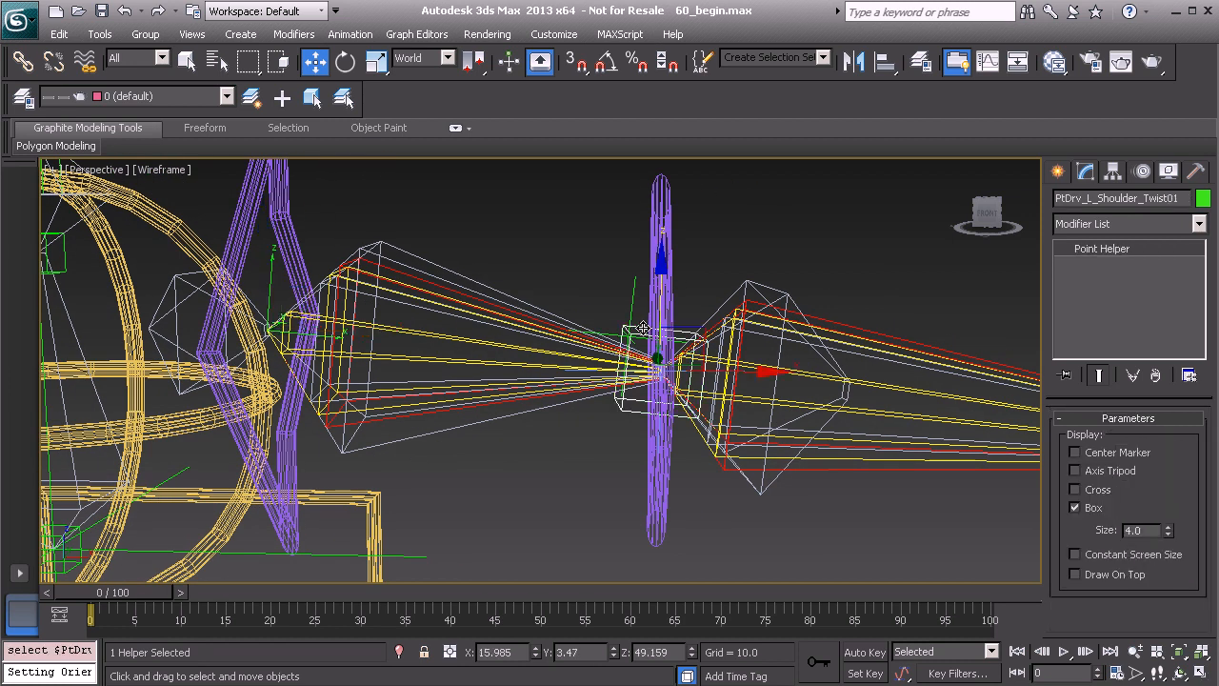
click(1143, 169)
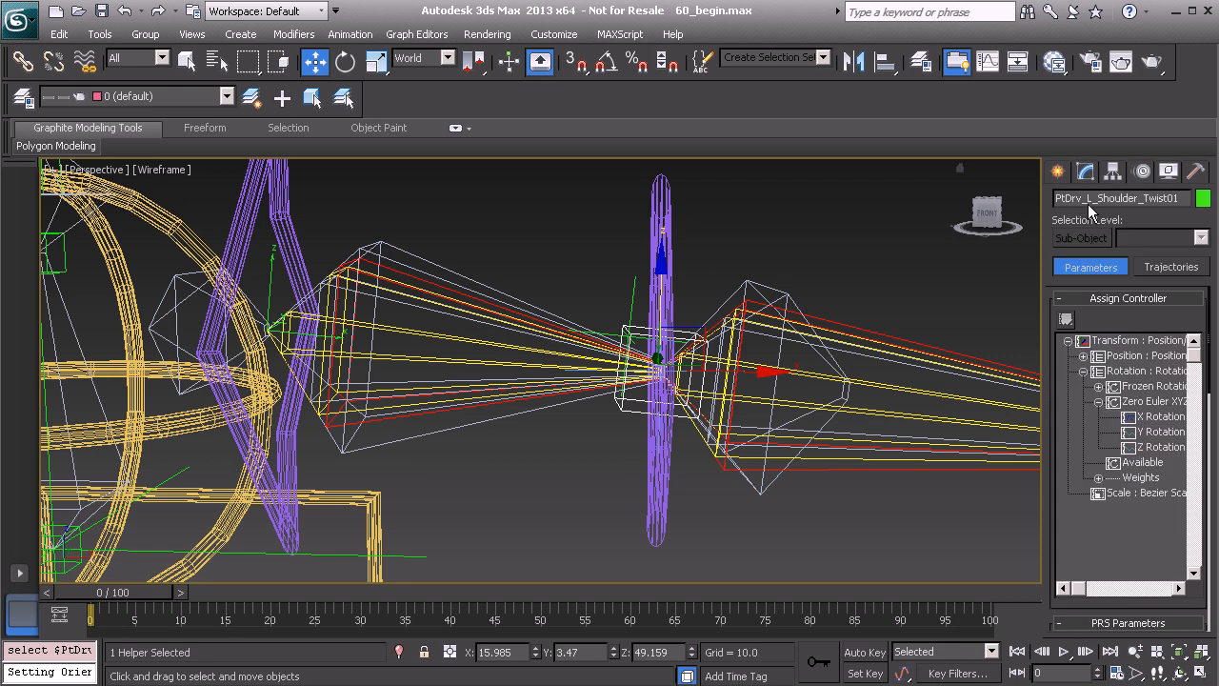
click(1157, 417)
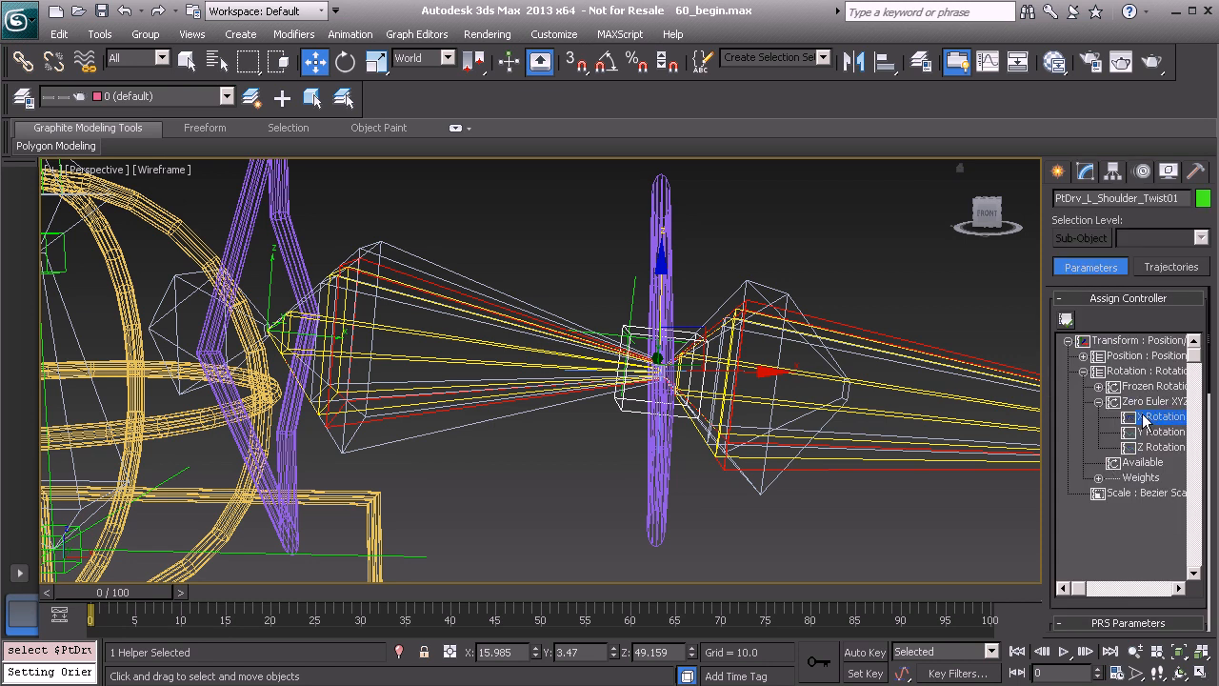
click(1065, 320)
click(692, 512)
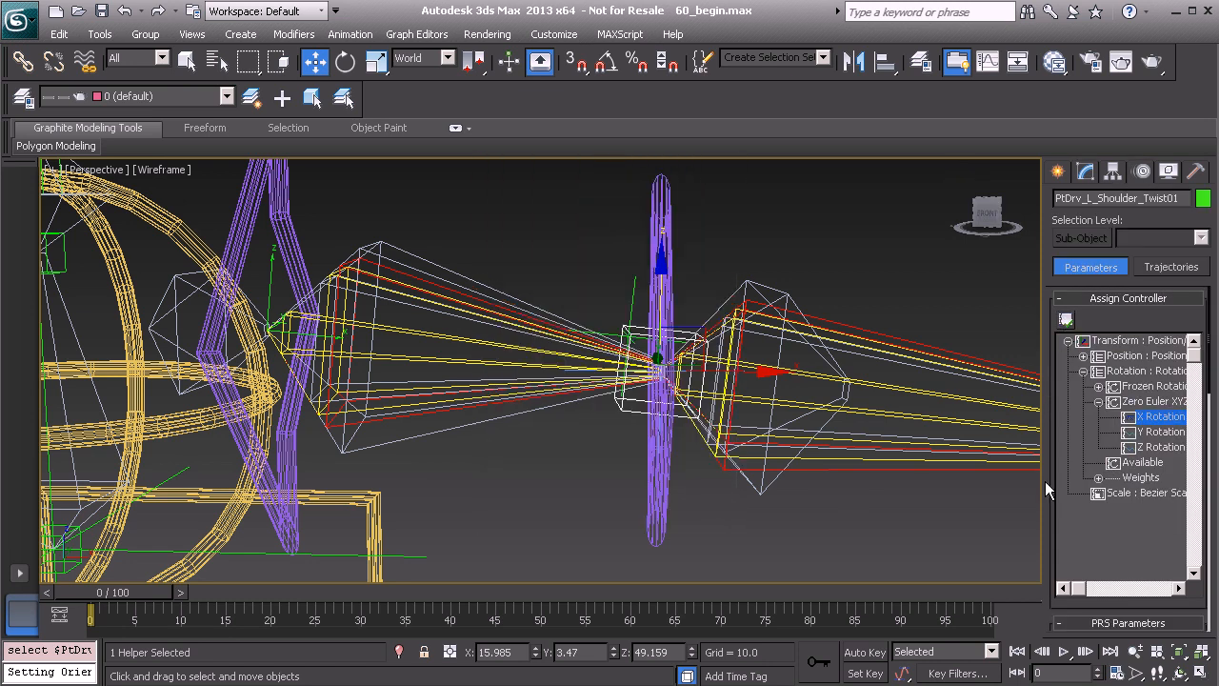
right_click(1159, 421)
click(1186, 485)
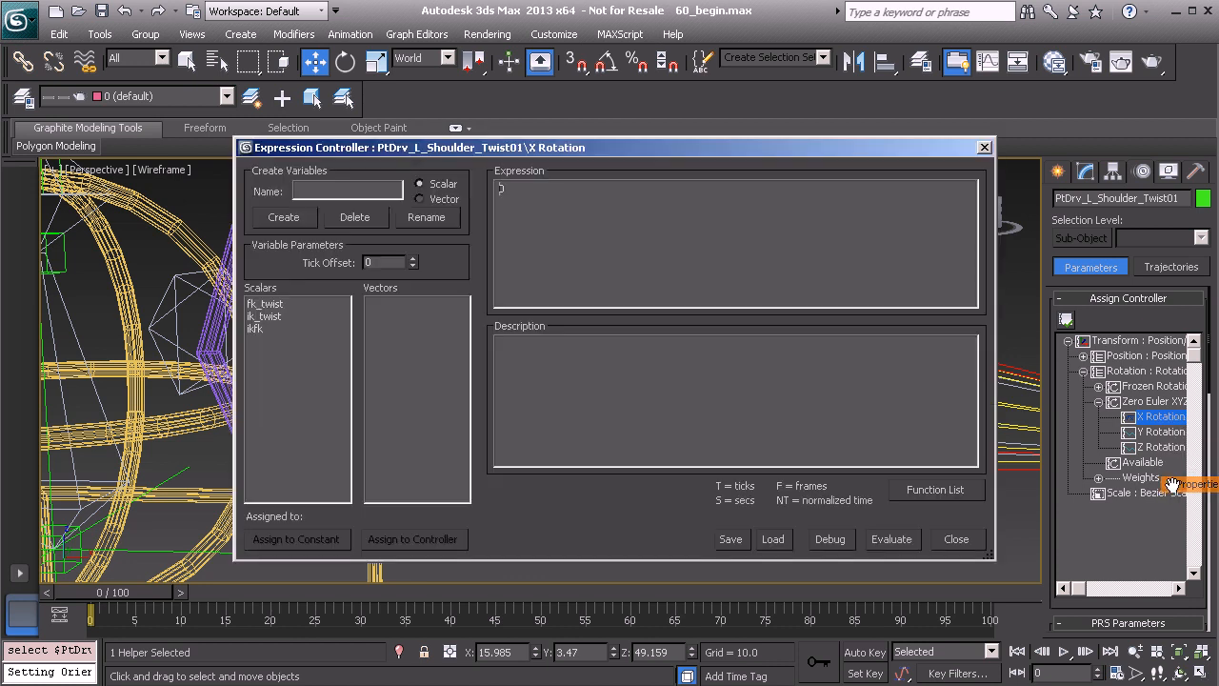
Assign the ik_twist variable to the Local Euler X Expose Float Control of Expose_L_Shoulder_Twist_IK01
click(271, 316)
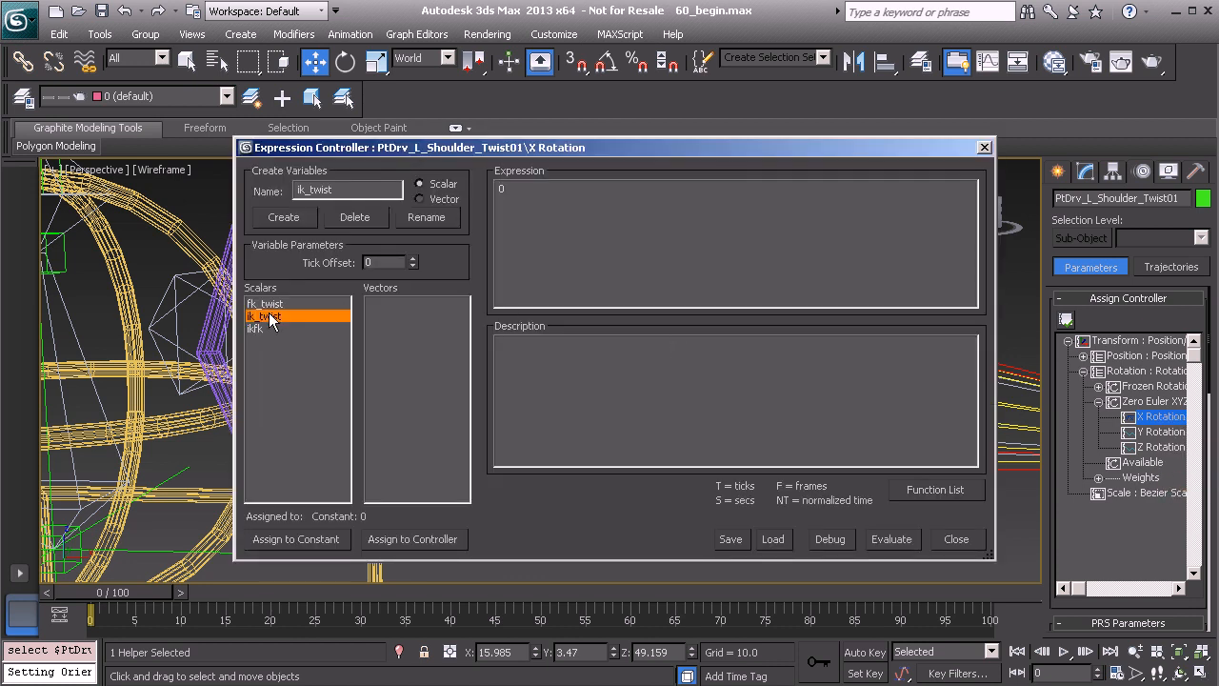
click(406, 538)
scroll(375, 359, down, 7)
scroll(348, 306, down, 15)
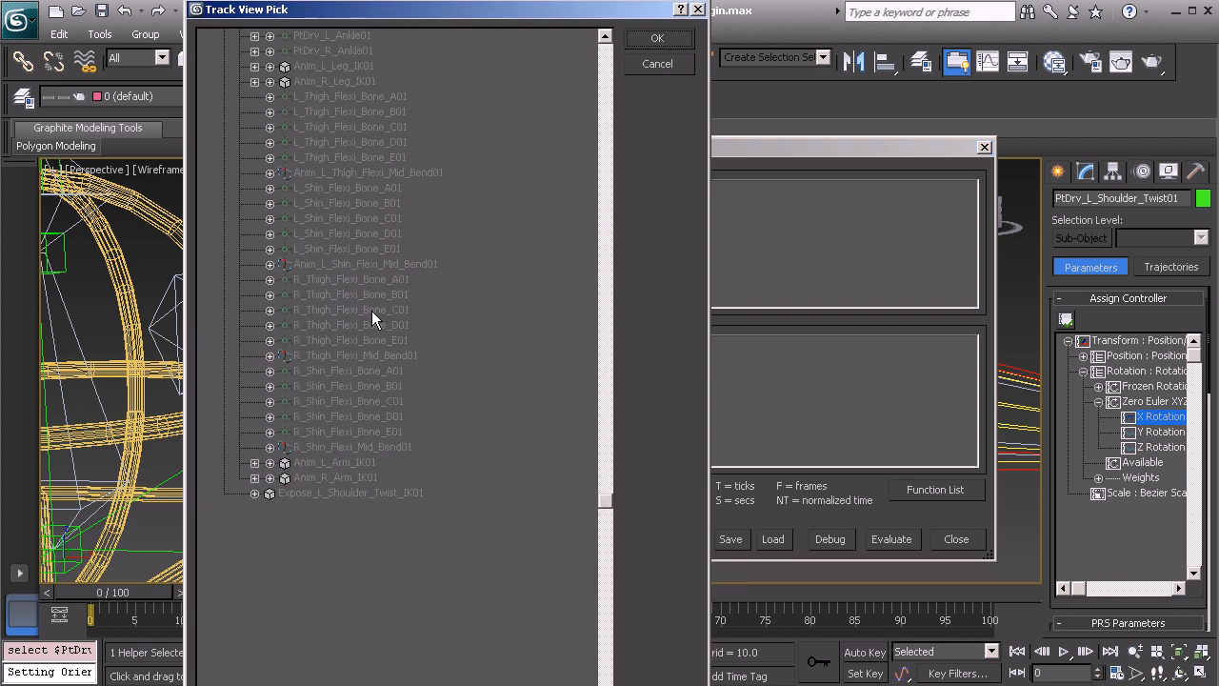
click(255, 462)
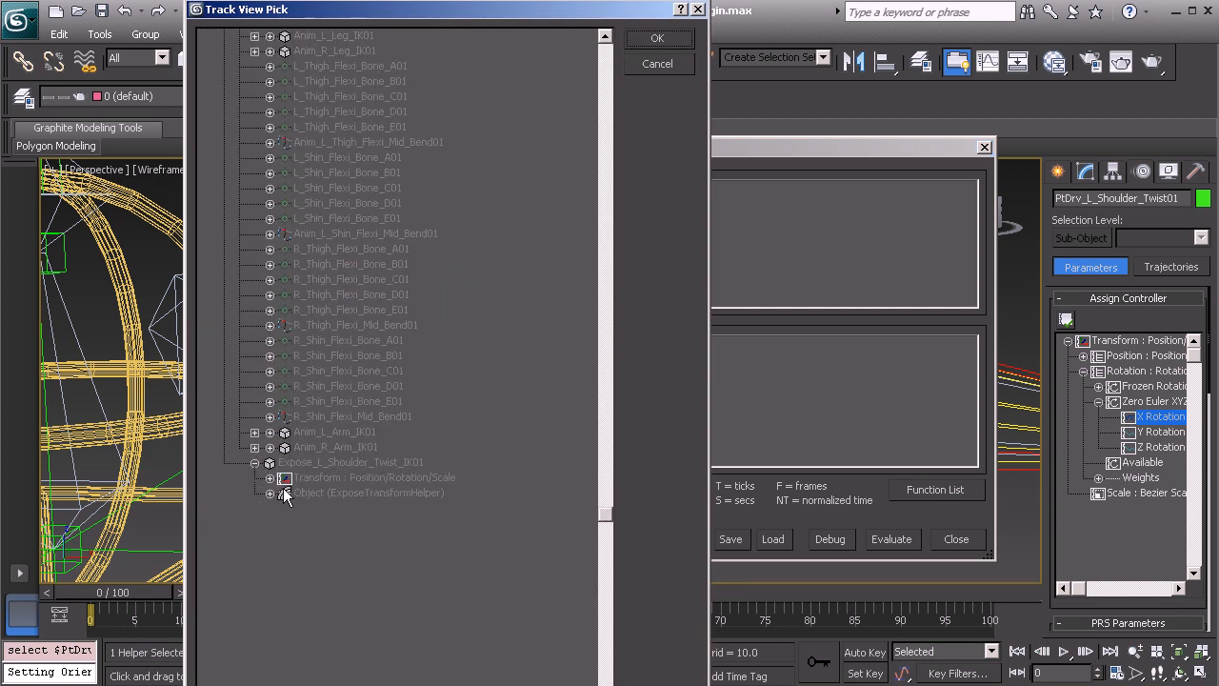
click(269, 492)
scroll(414, 433, down, 2)
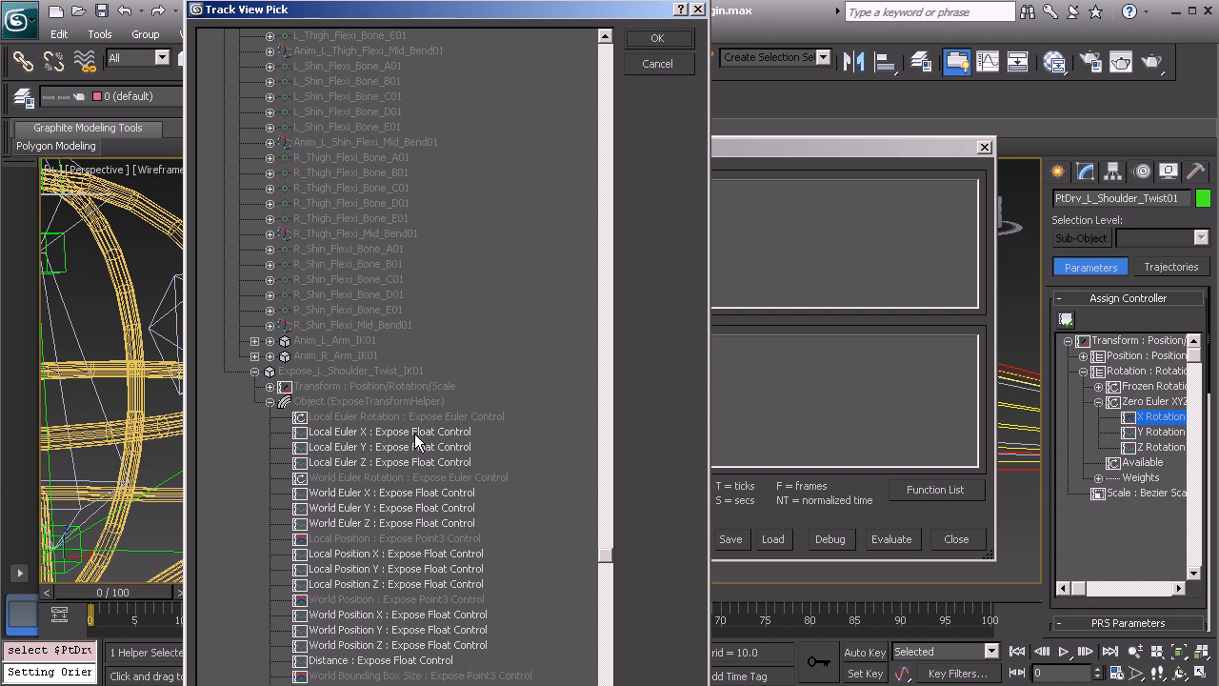
click(360, 432)
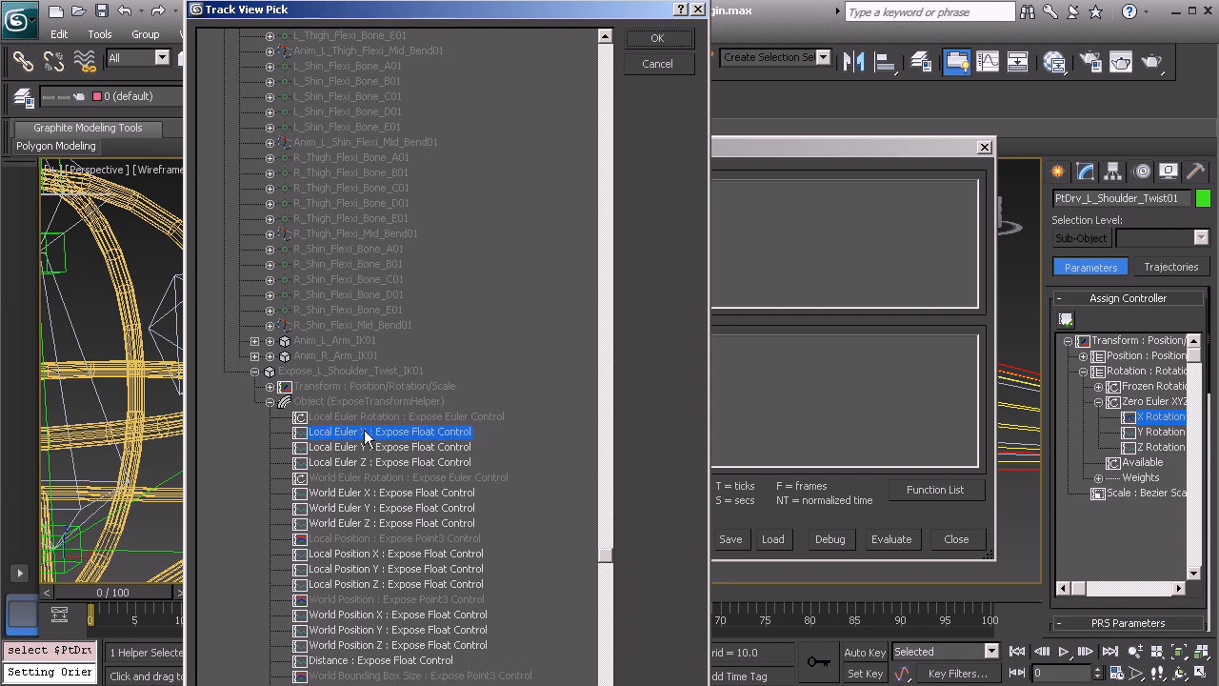
click(657, 38)
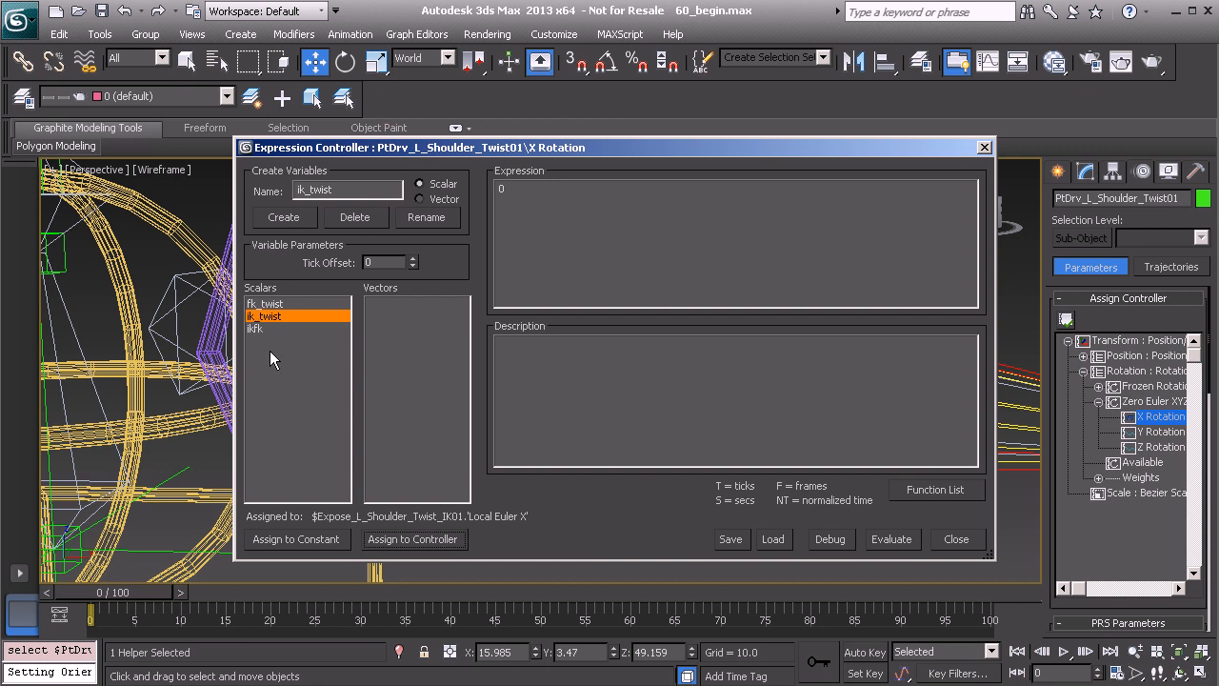
Enter the expression "if (ikfk = 1, -ik_twist, -fk_twist)", evaluate it and close the expression dialog
click(533, 195)
text(if)
text(wist, -fk_twist))
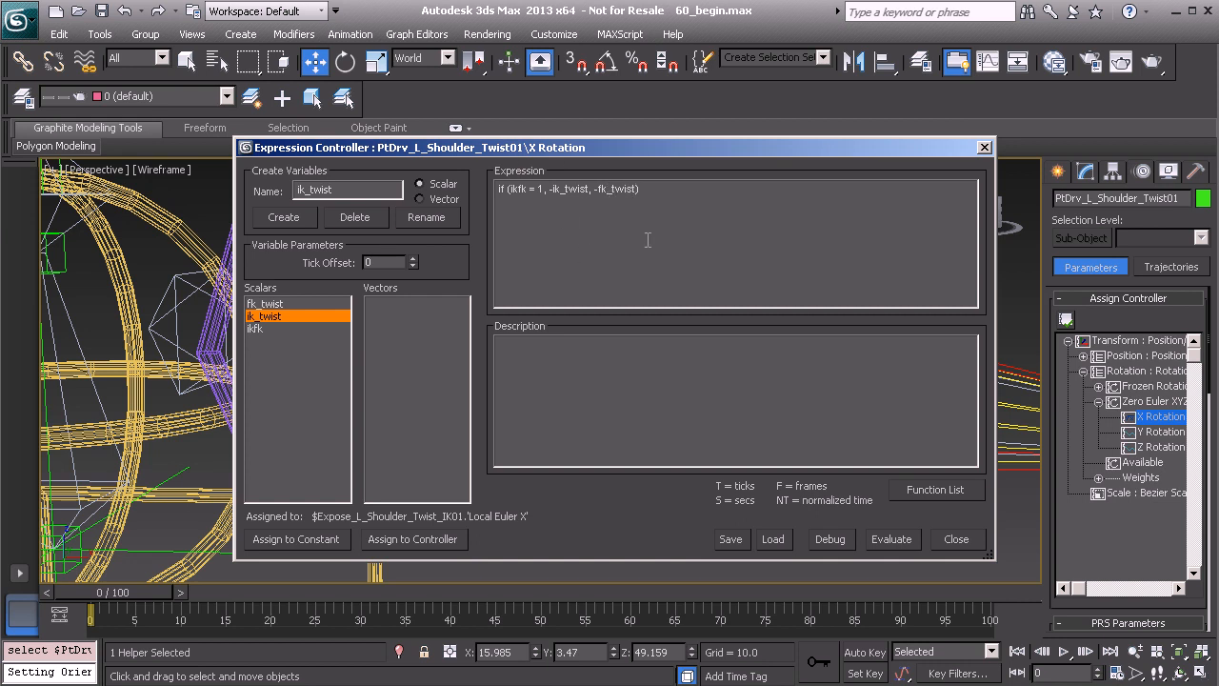
click(884, 539)
click(984, 149)
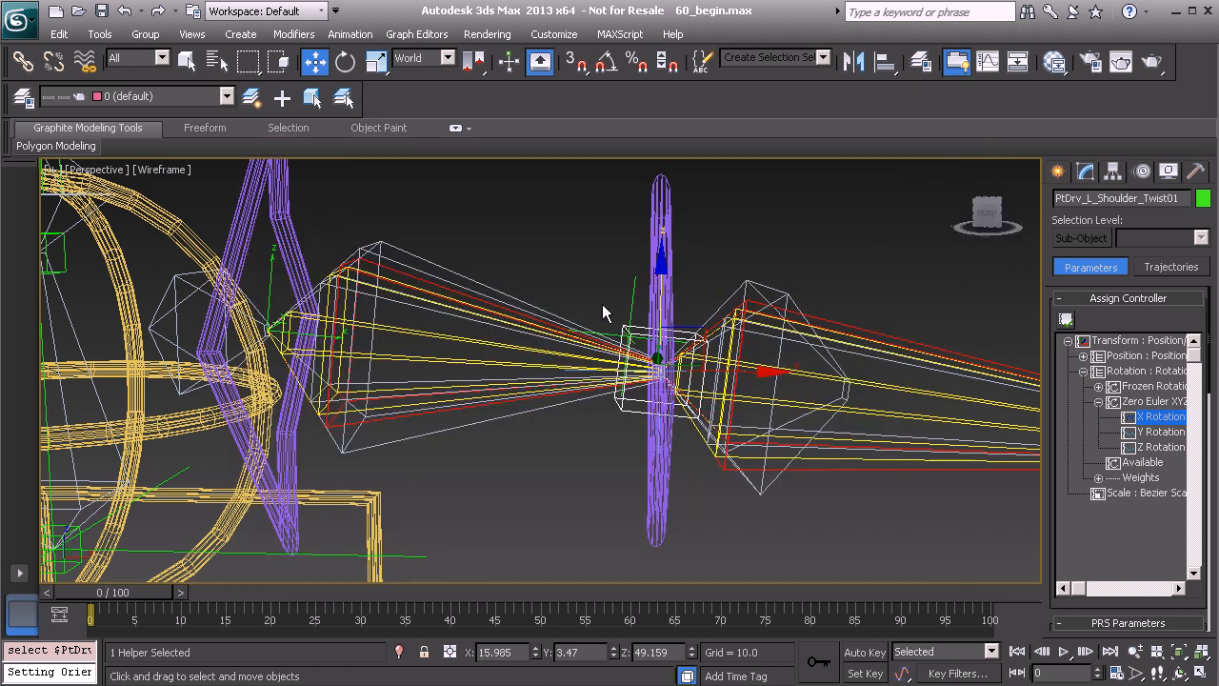
Test-rotate the Anim_L_Shoulder_FK01 control about 87° in Y, -372° in Z and -165° in X, and return its rotation to zero
middle_drag(603, 300, 801, 381)
click(488, 286)
scroll(564, 313, down, 4)
middle_drag(564, 312, 554, 251)
key(e)
drag(559, 253, 713, 324)
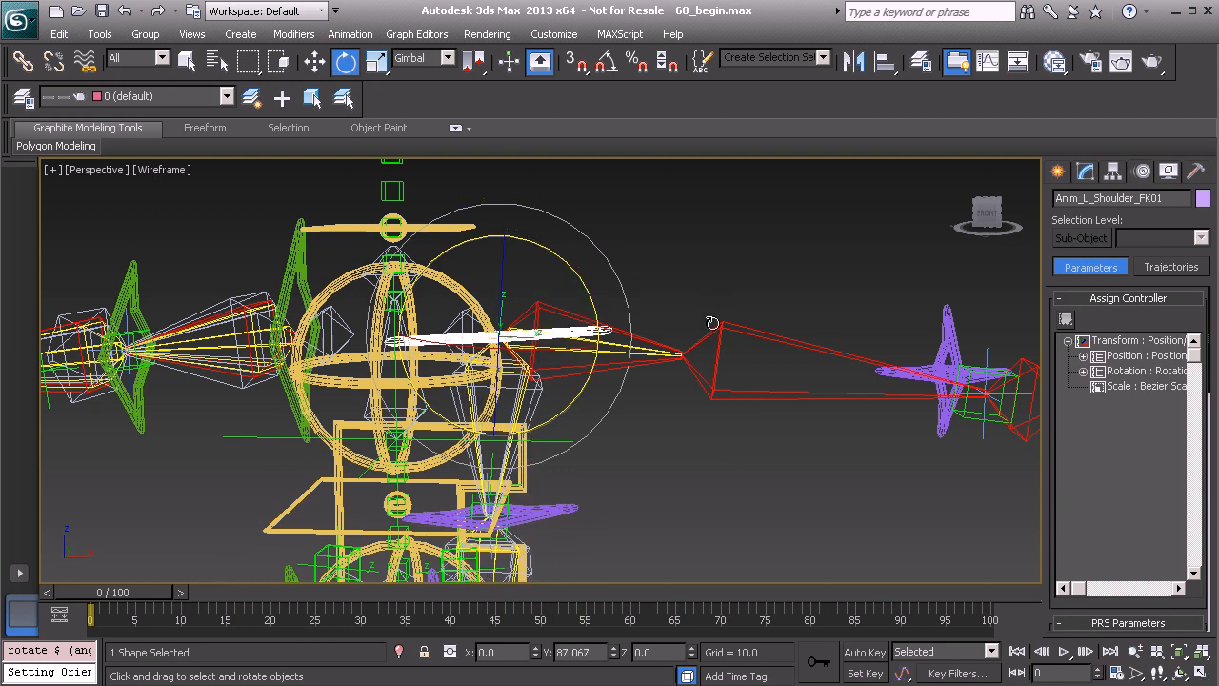
drag(500, 384, 634, 682)
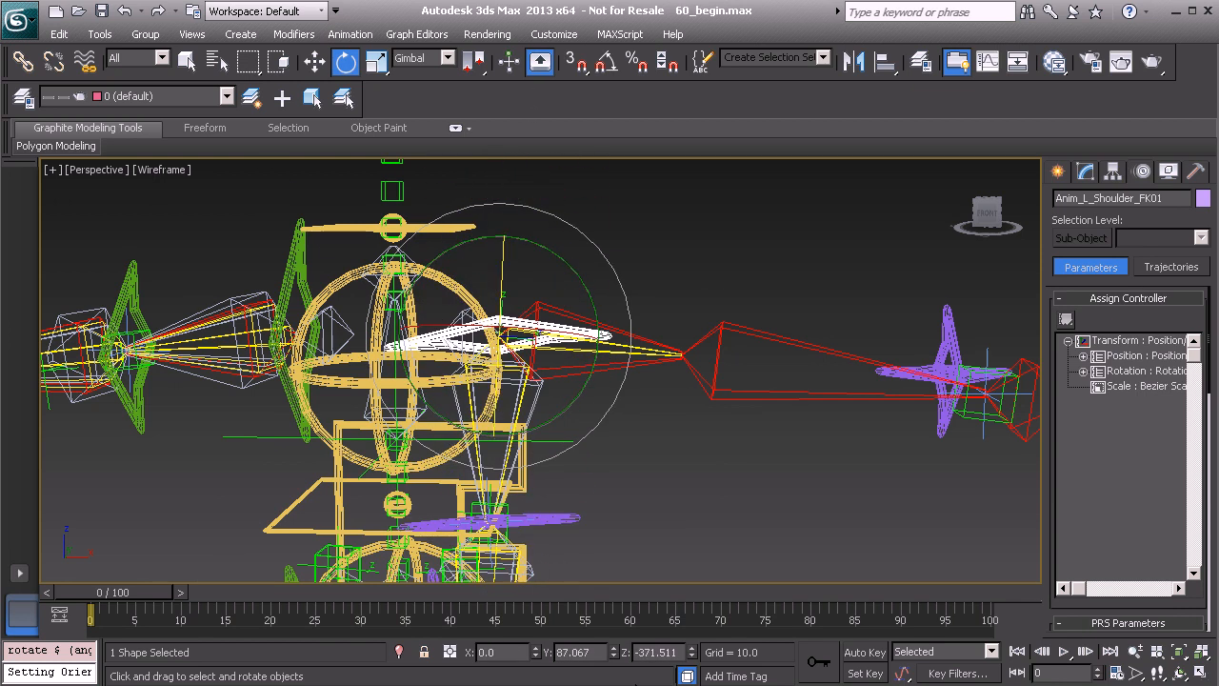
drag(435, 330, 740, 456)
right_click(639, 238)
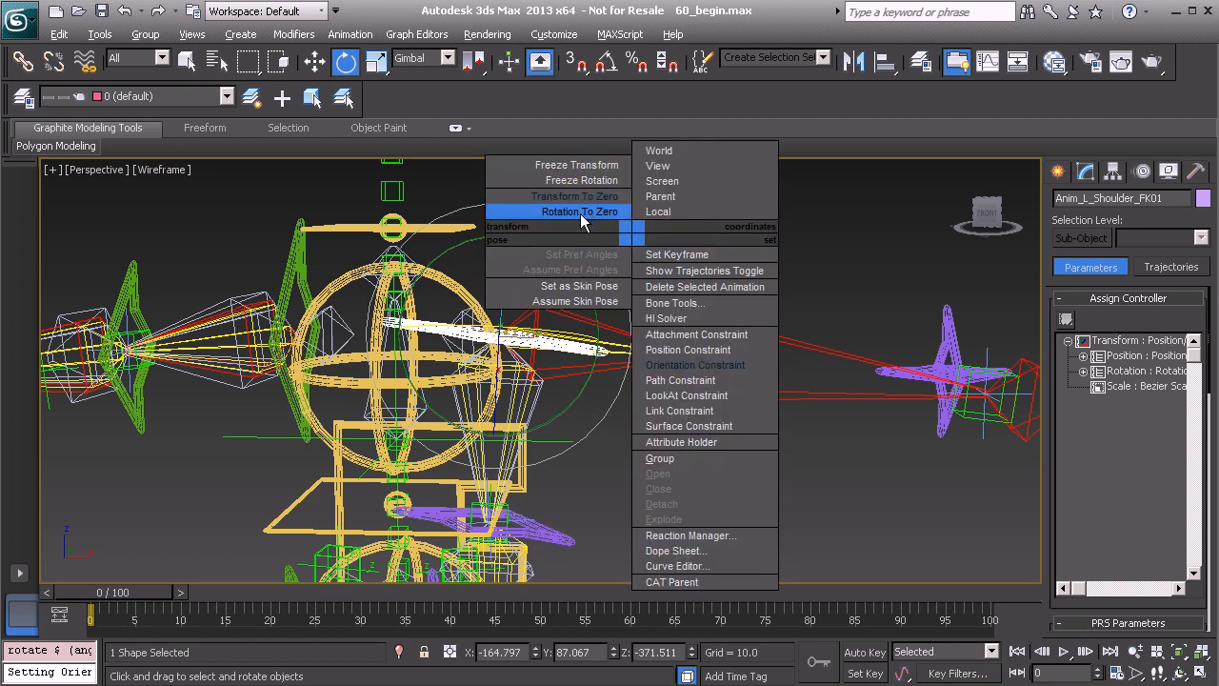
click(563, 204)
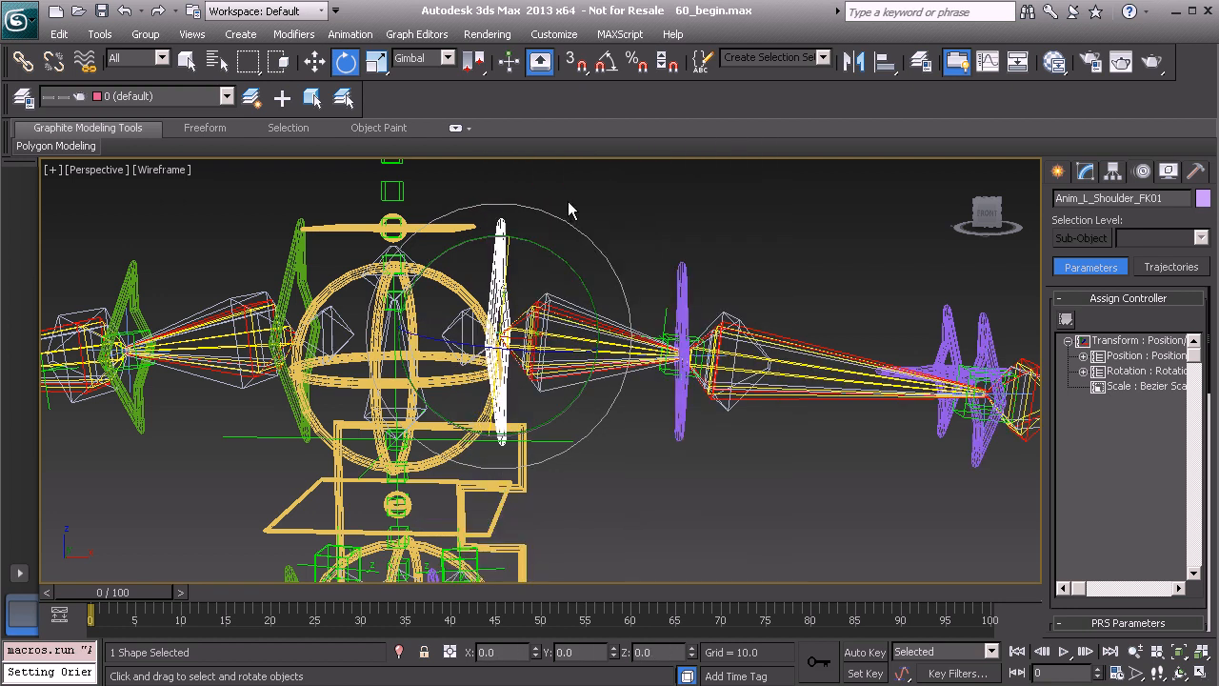
Toggle the L_Arm_IK attribute of the Anim_COG01 control on and off to compare the arm's FK and IK twist
click(523, 466)
middle_drag(592, 477, 590, 451)
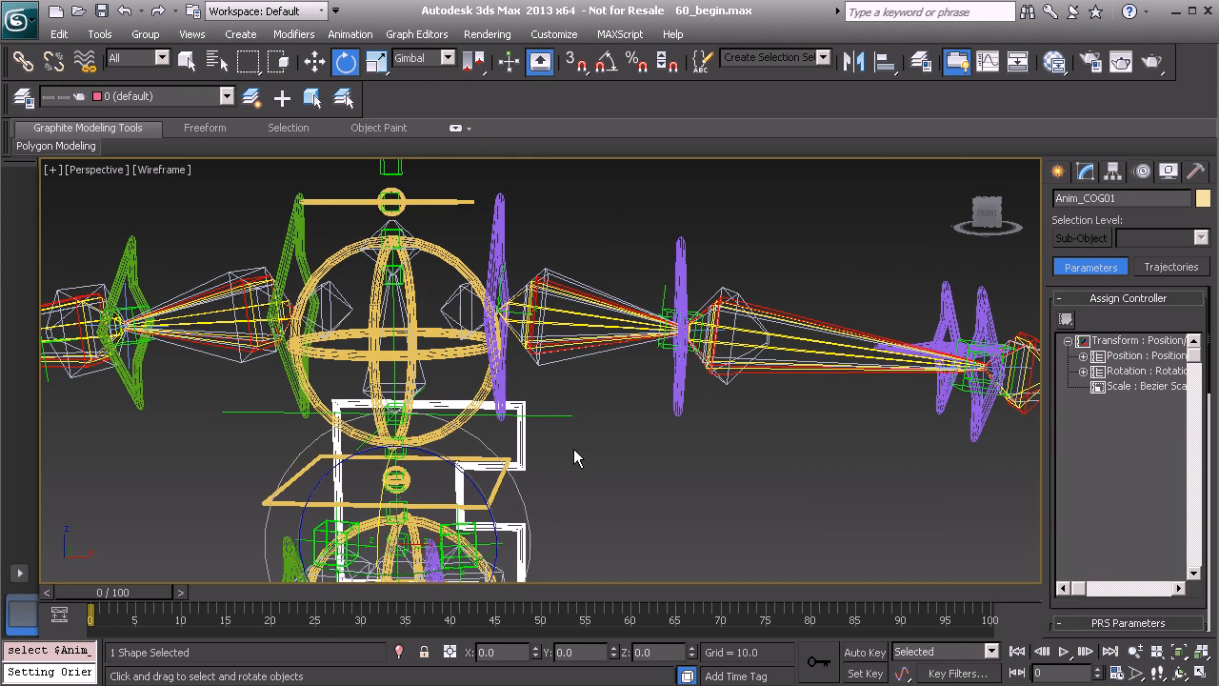
click(1086, 171)
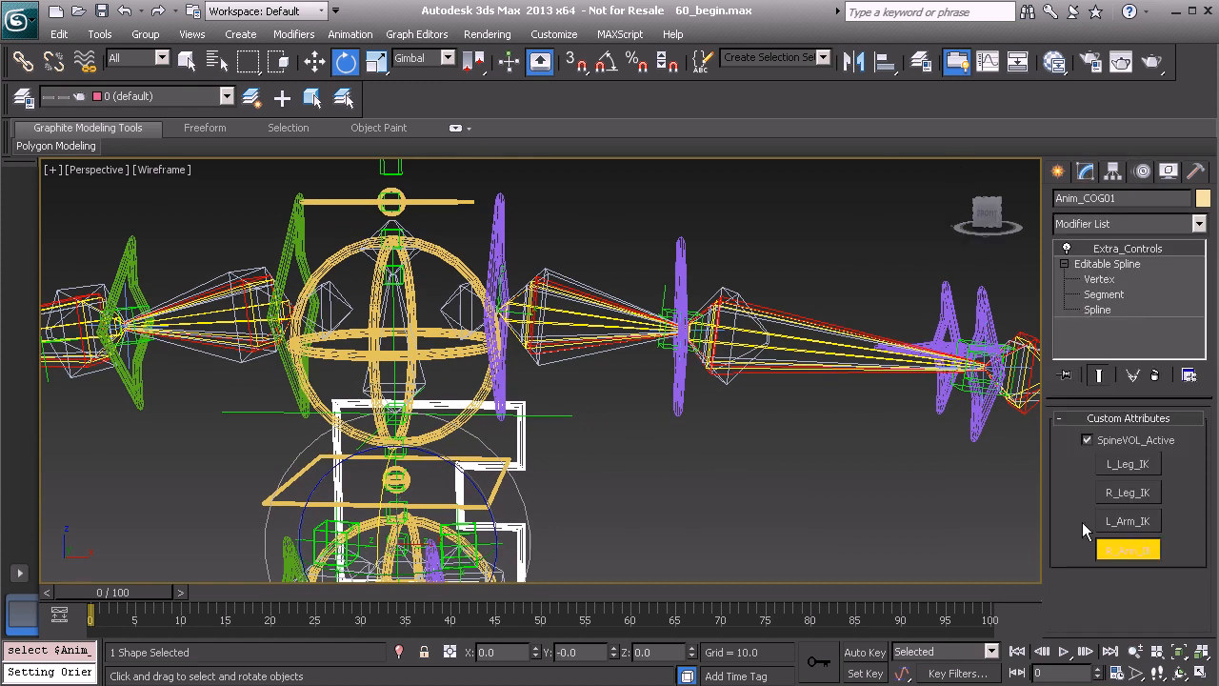
click(1132, 523)
click(1132, 523)
click(1133, 523)
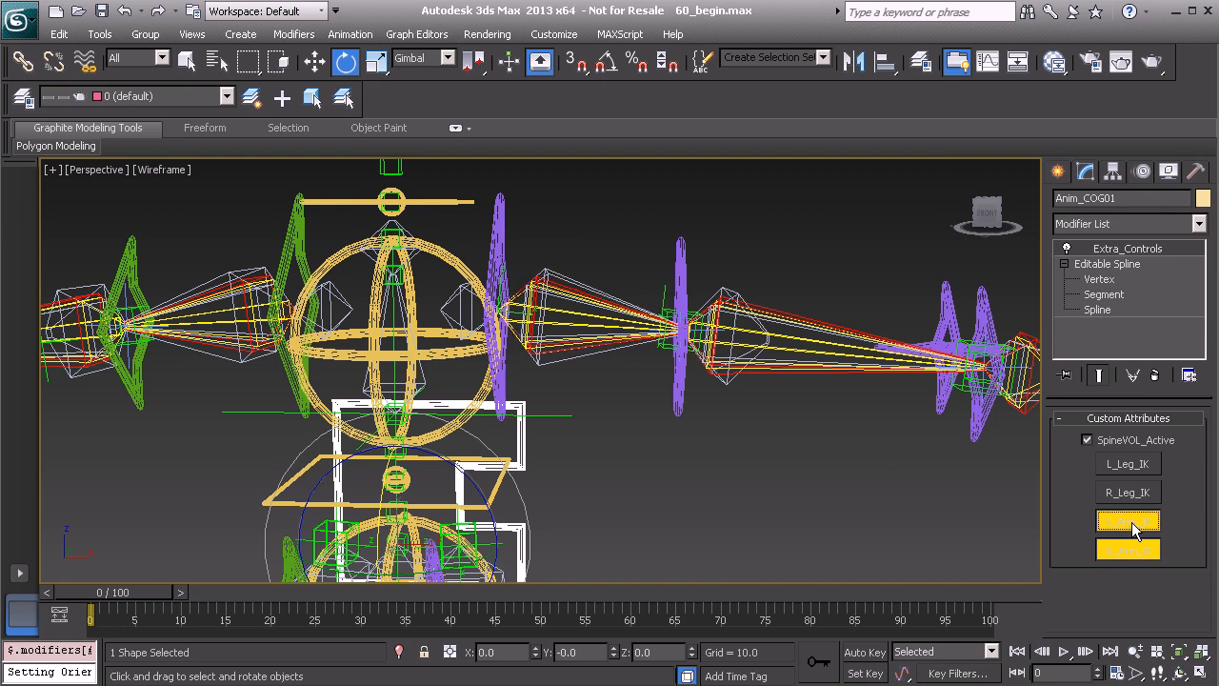
click(1133, 523)
click(1132, 522)
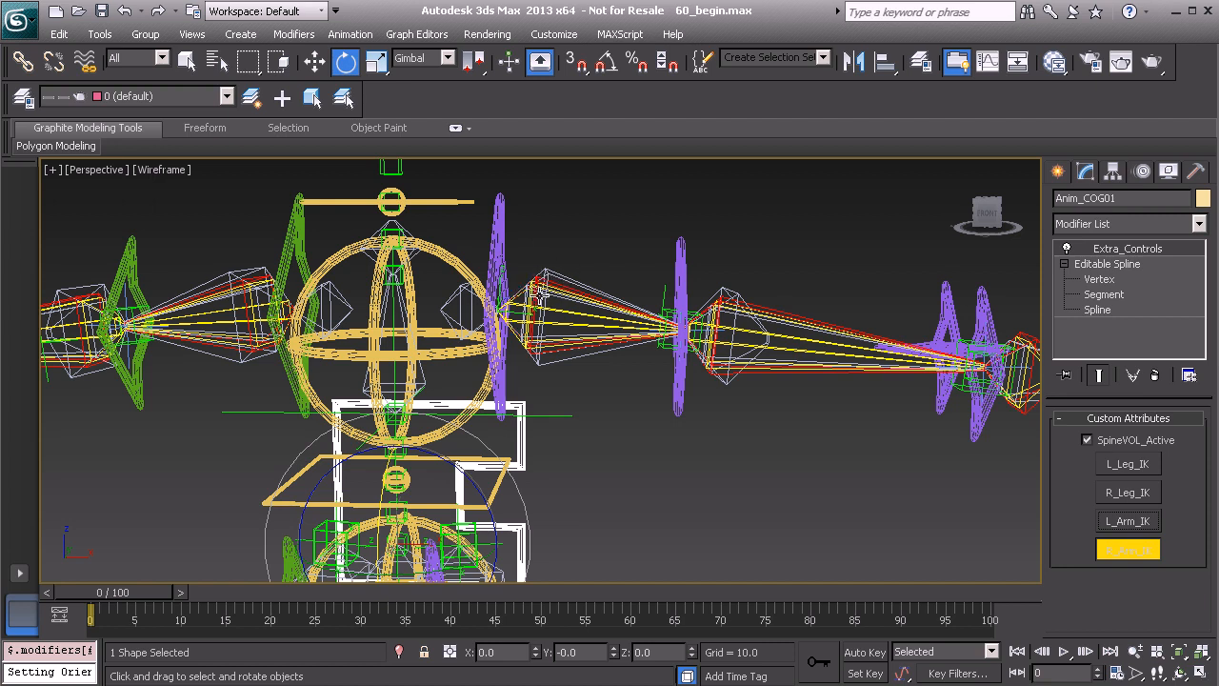
Check the left upper arm while switching L_Arm_IK again, and leave the arm in IK mode
middle_drag(552, 284, 558, 308)
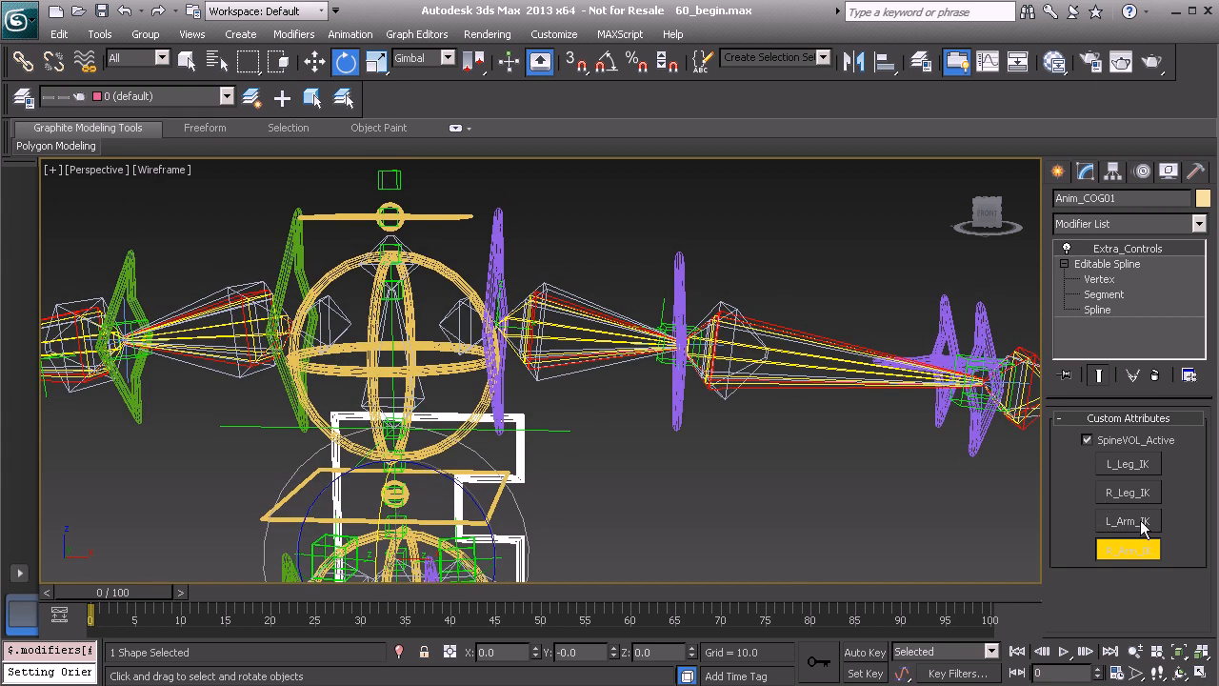
middle_drag(545, 303, 550, 308)
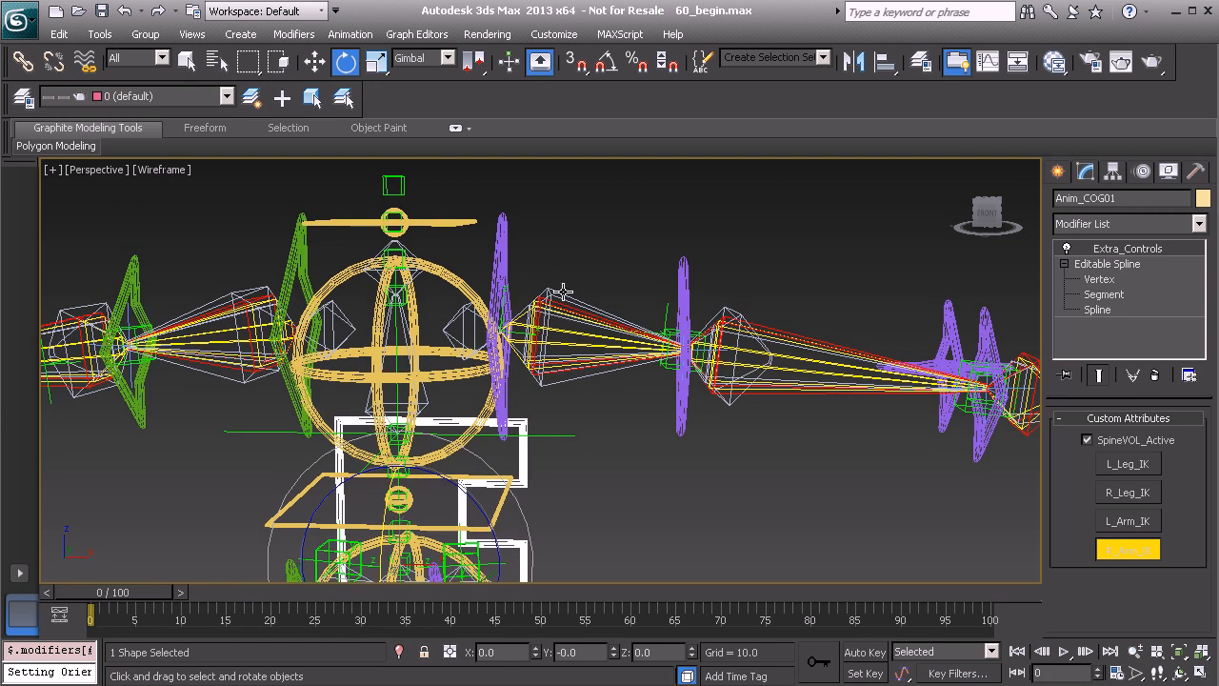
click(1125, 522)
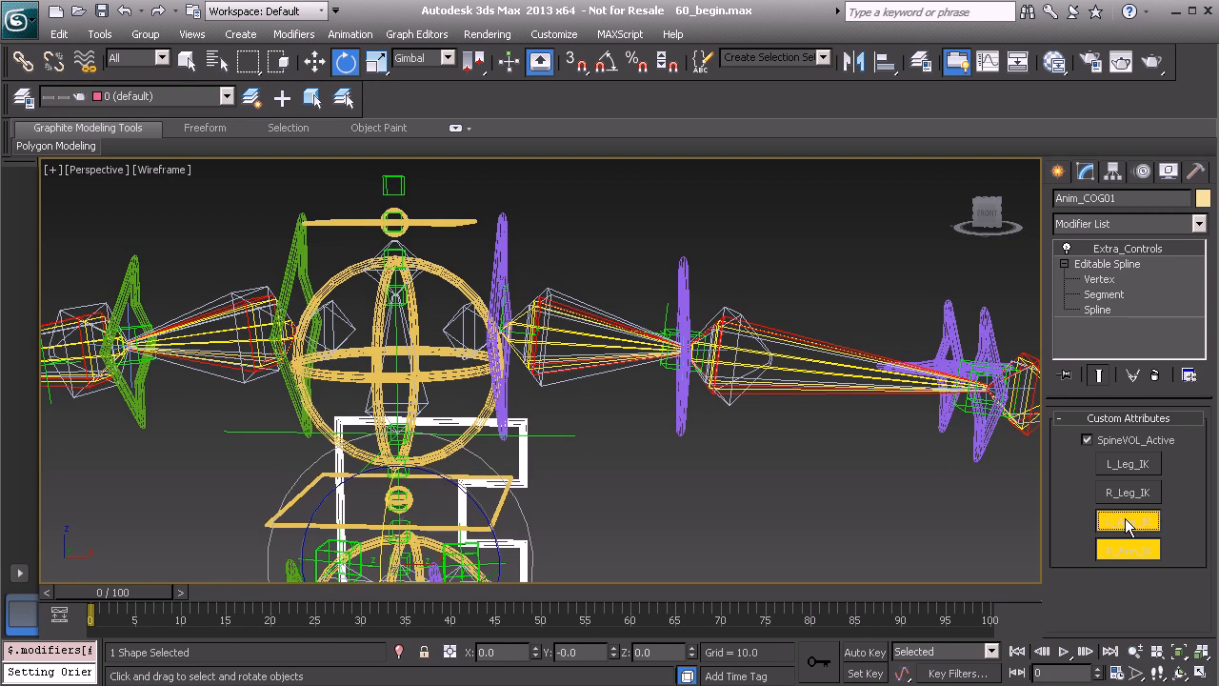
click(1125, 520)
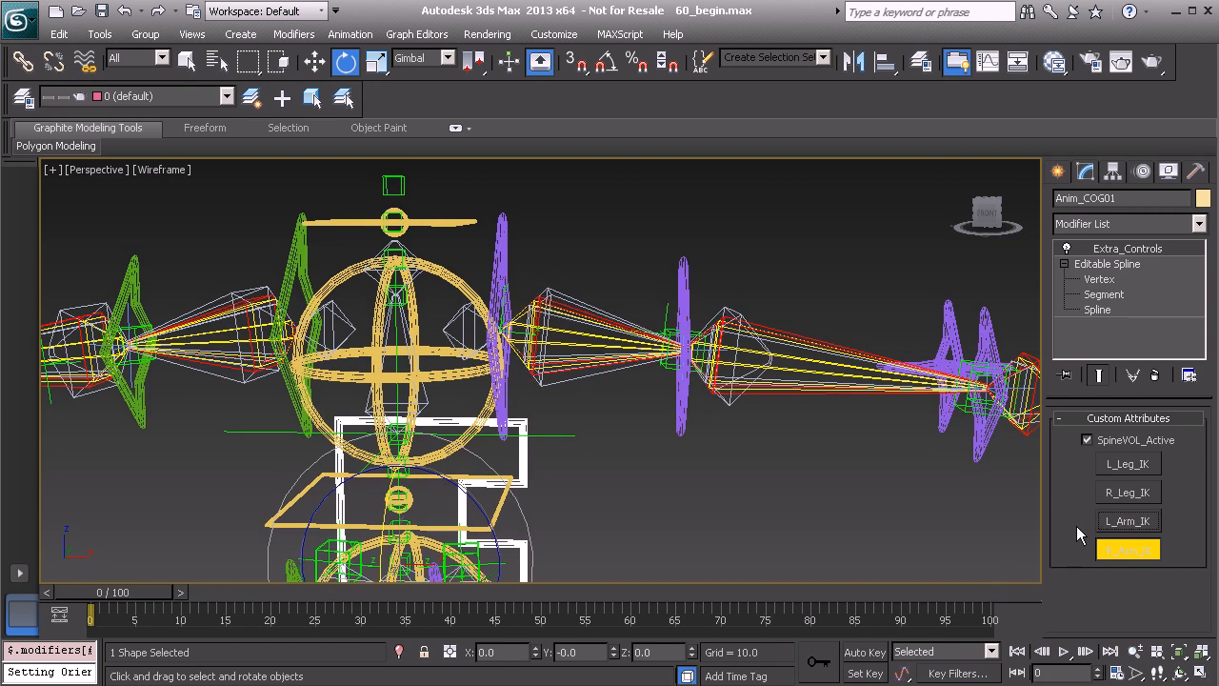
click(1126, 520)
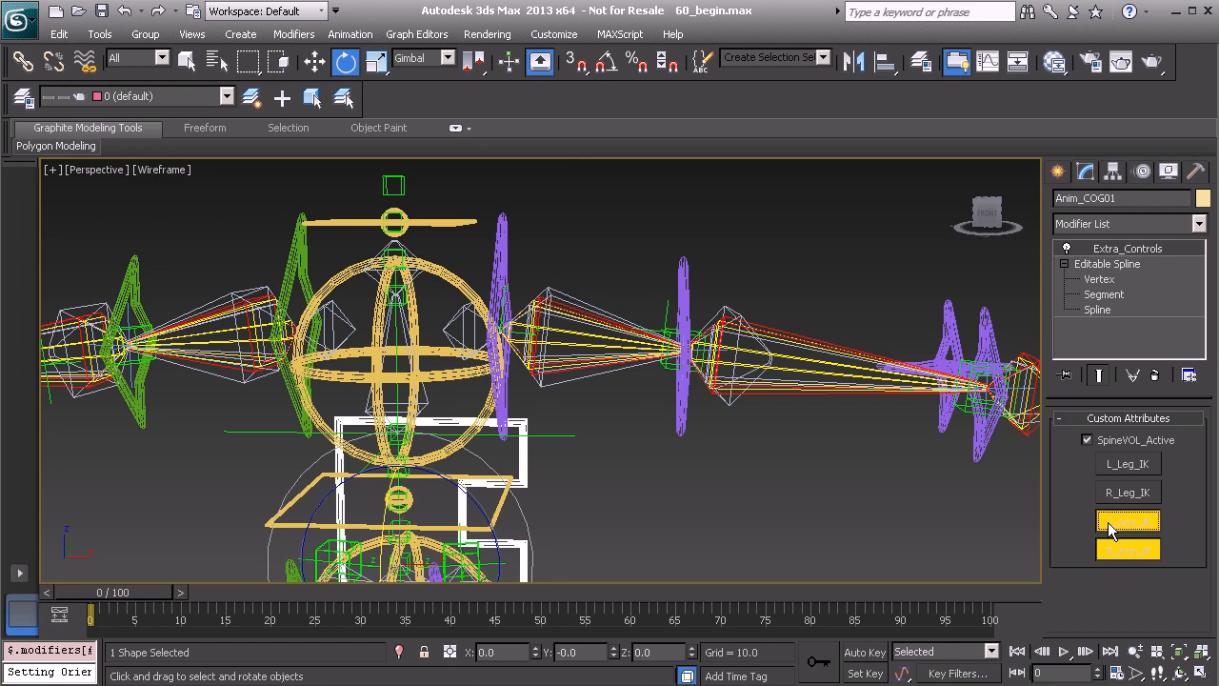
middle_drag(570, 312, 553, 305)
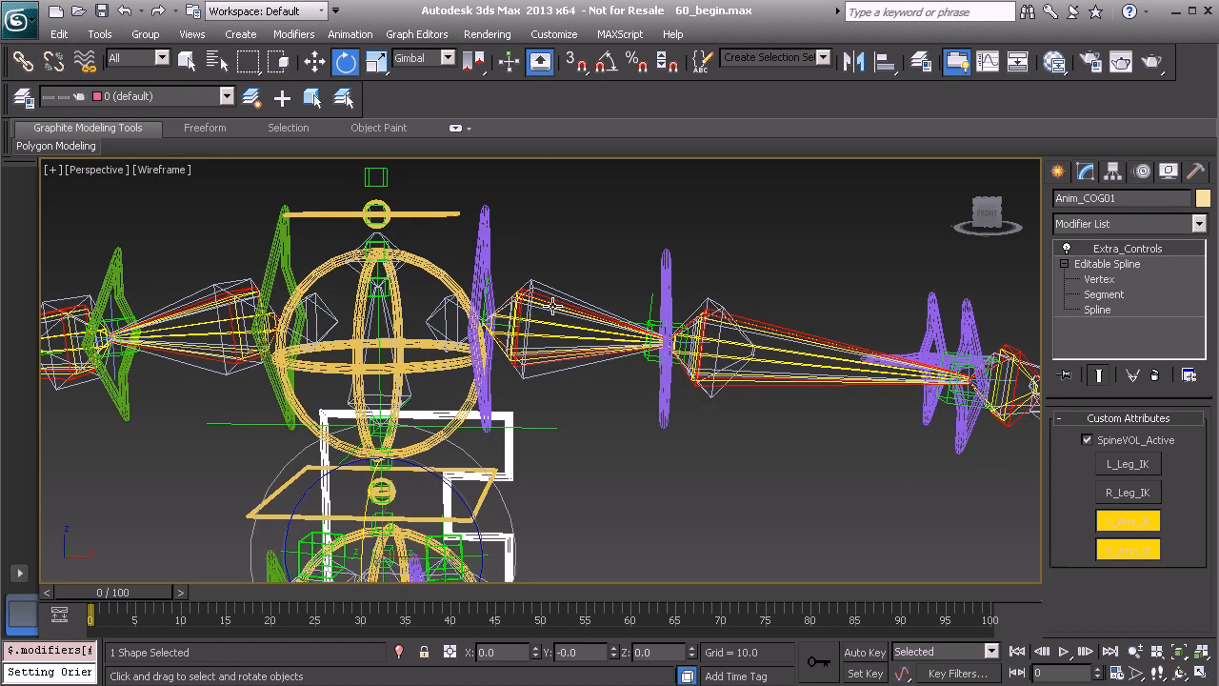
Reopen the expression on the Zero Euler XYZ X Rotation of the PtDrv_L_Shoulder_Twist01 helper
click(648, 355)
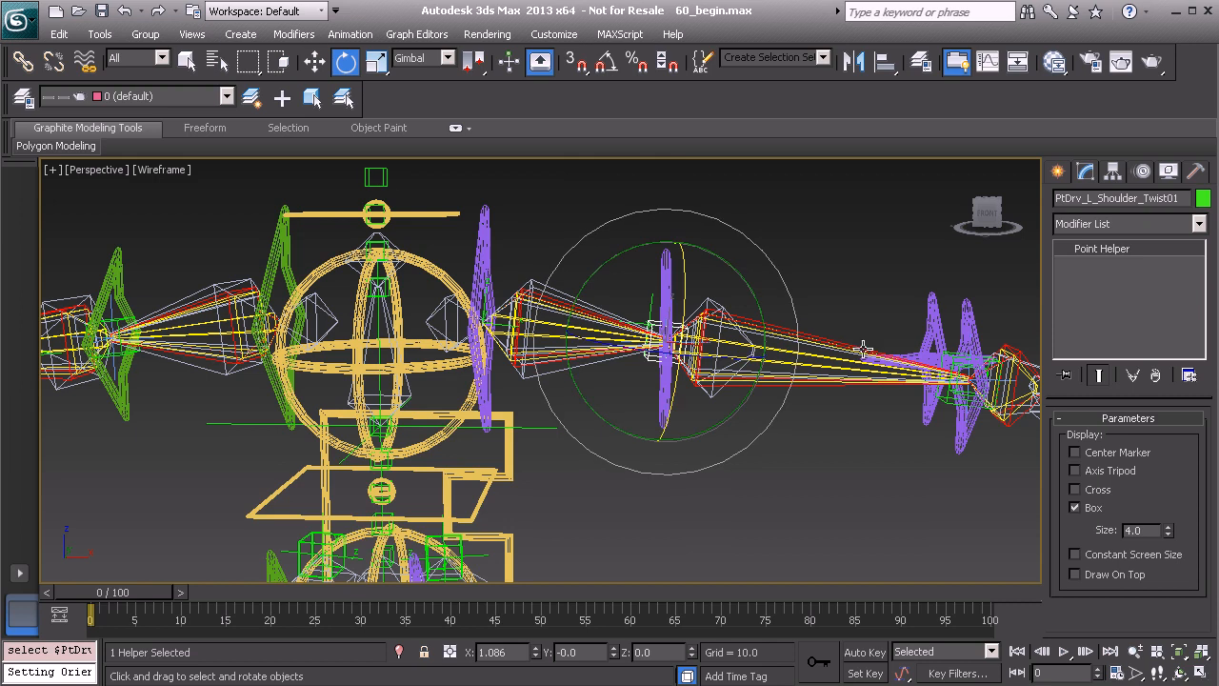
click(1144, 173)
right_click(1146, 419)
click(1181, 479)
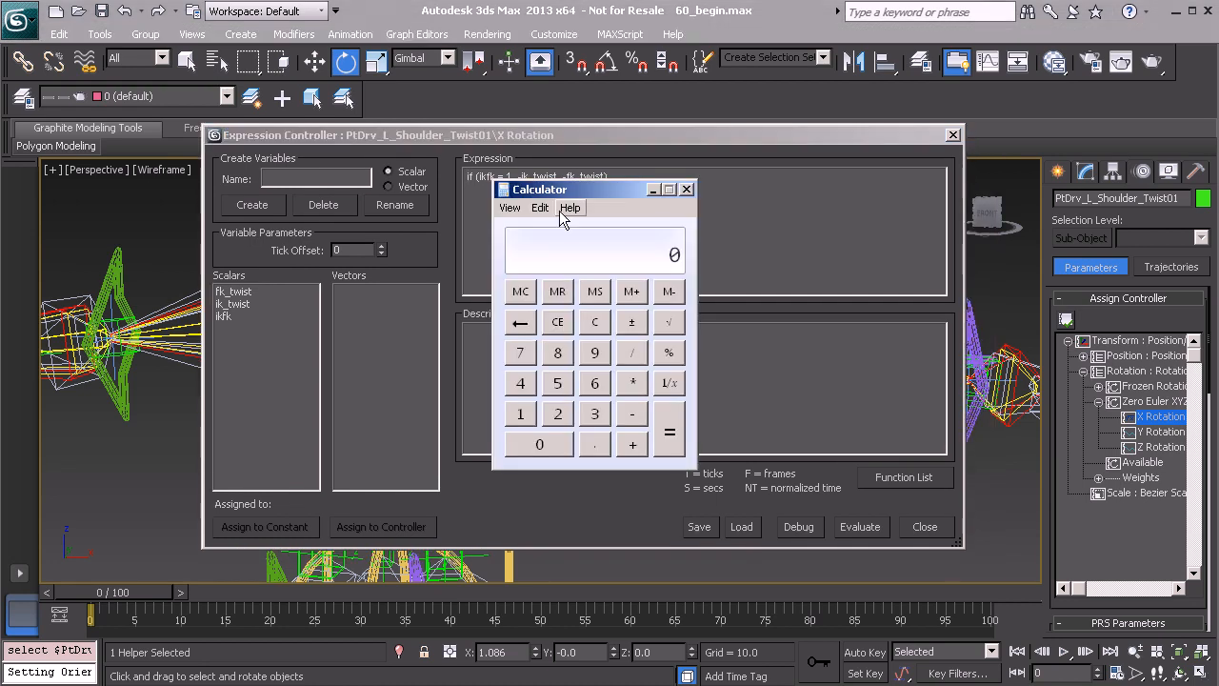
In Calculator, use scientific mode to divide pi by 180 for the degree-to-radian factor, and minimize the calculator
click(510, 208)
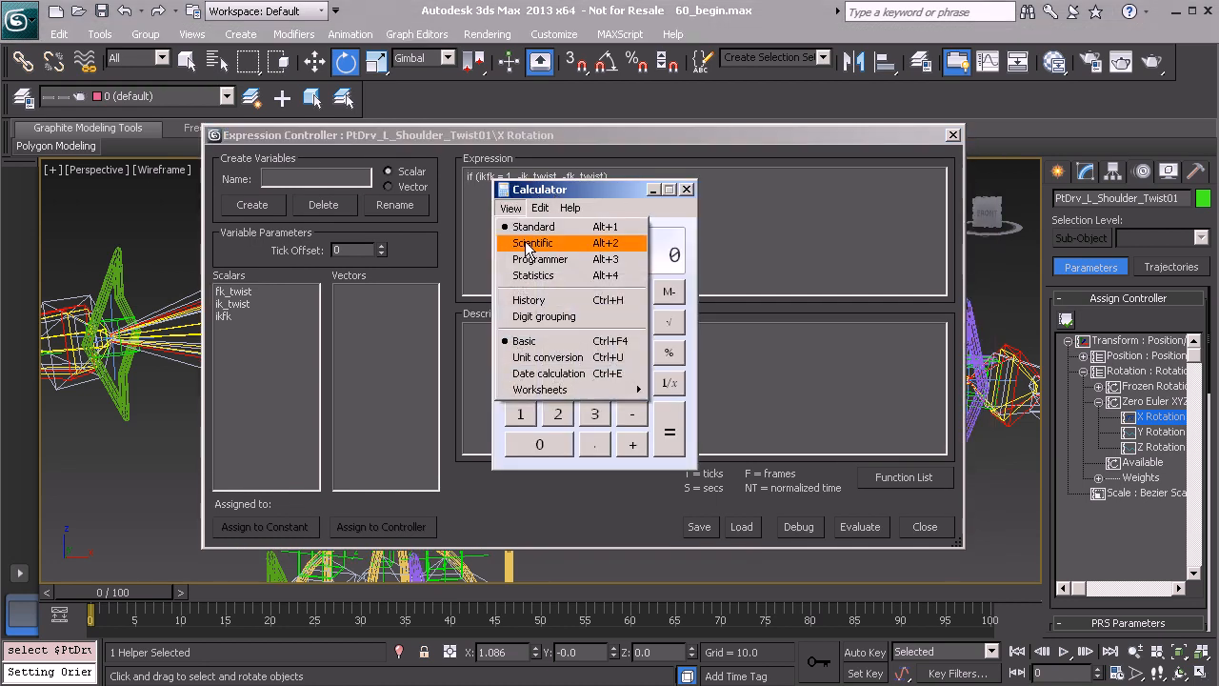
click(527, 245)
drag(604, 189, 446, 124)
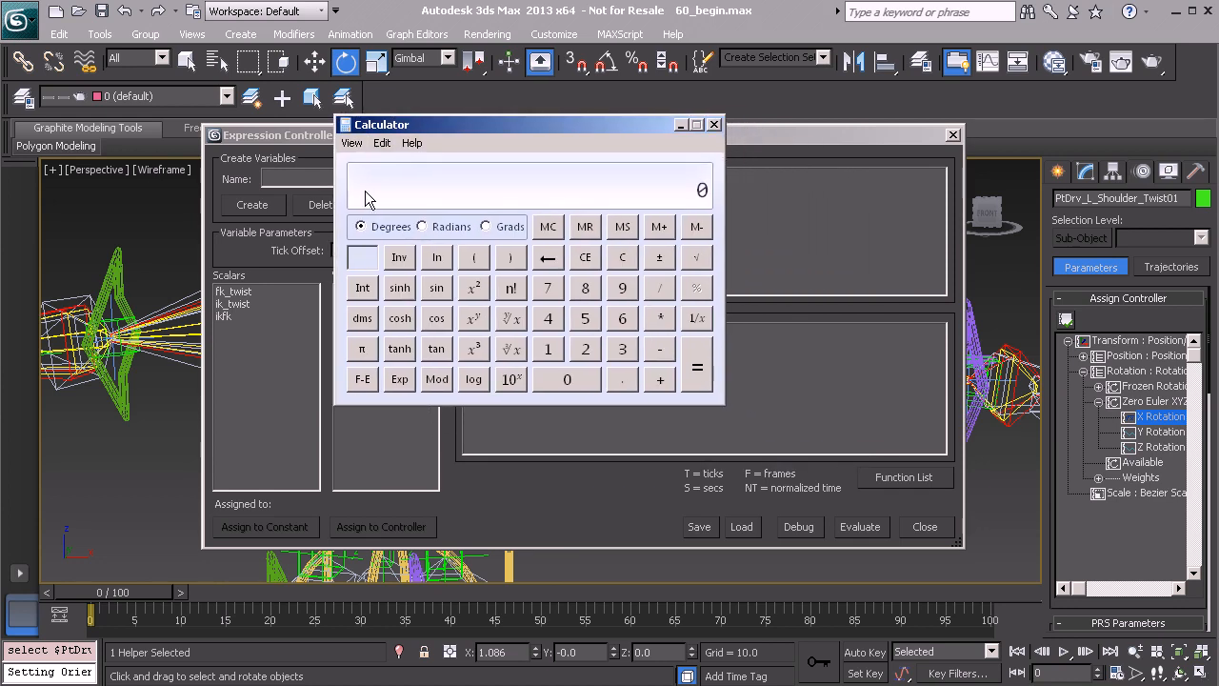
click(363, 351)
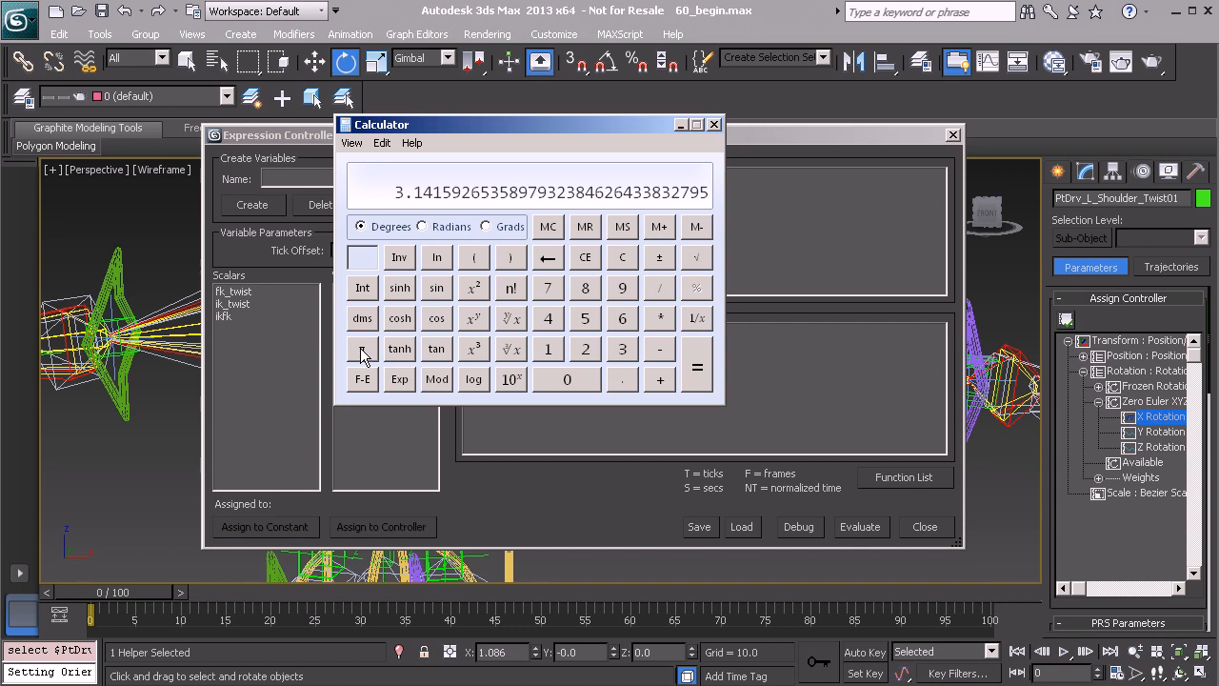
click(659, 294)
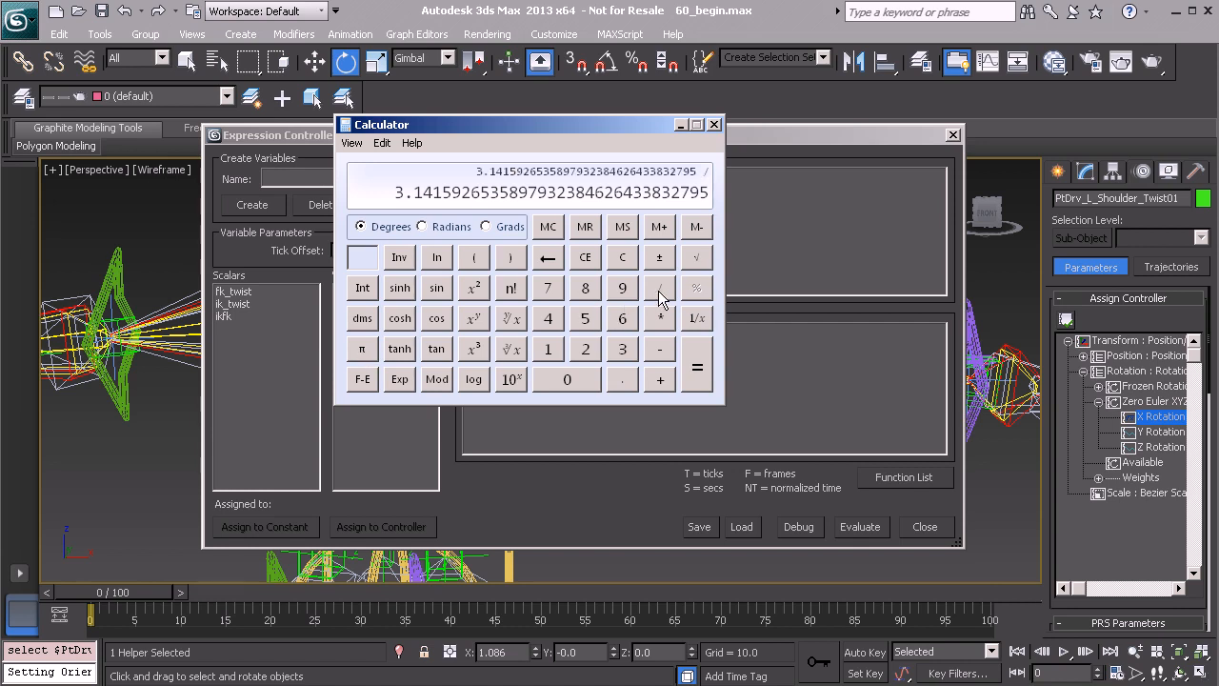
click(549, 350)
click(586, 296)
click(567, 381)
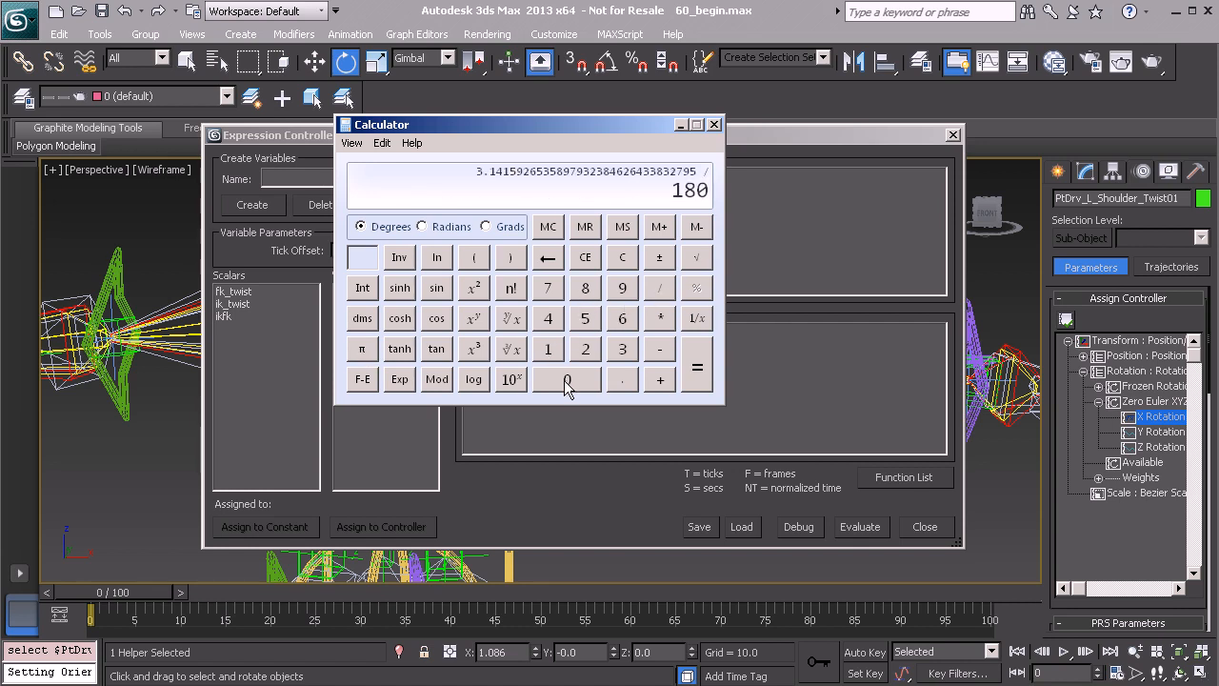
click(697, 371)
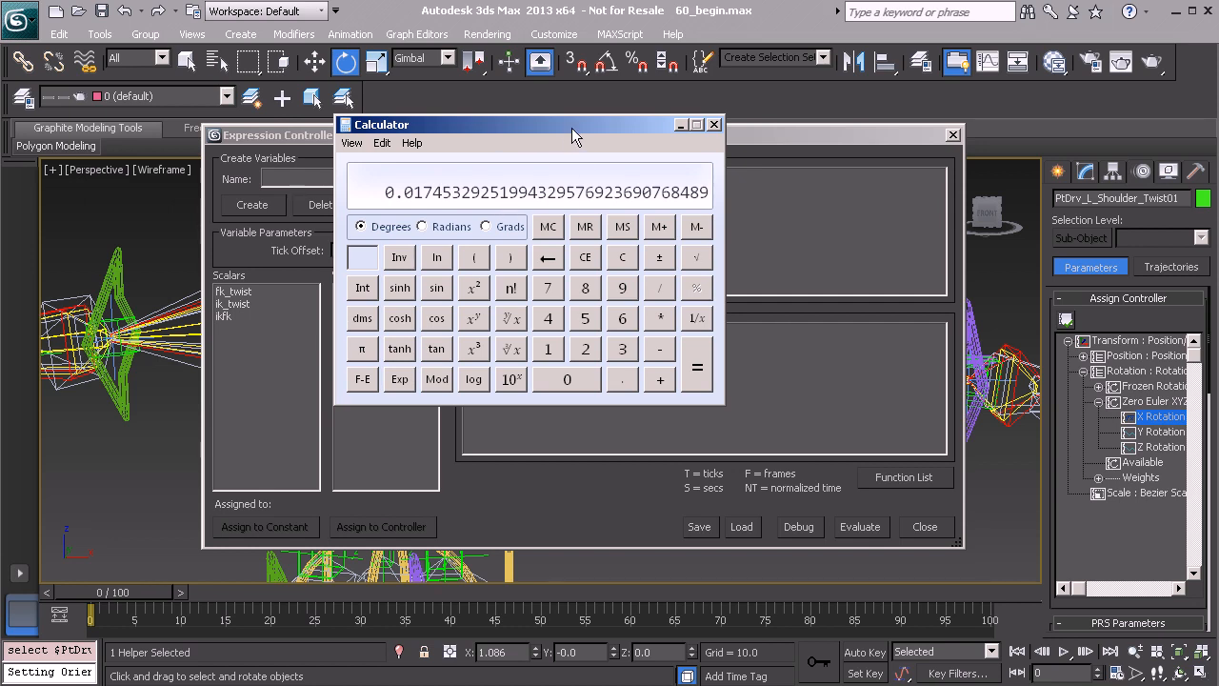
drag(566, 130, 445, 122)
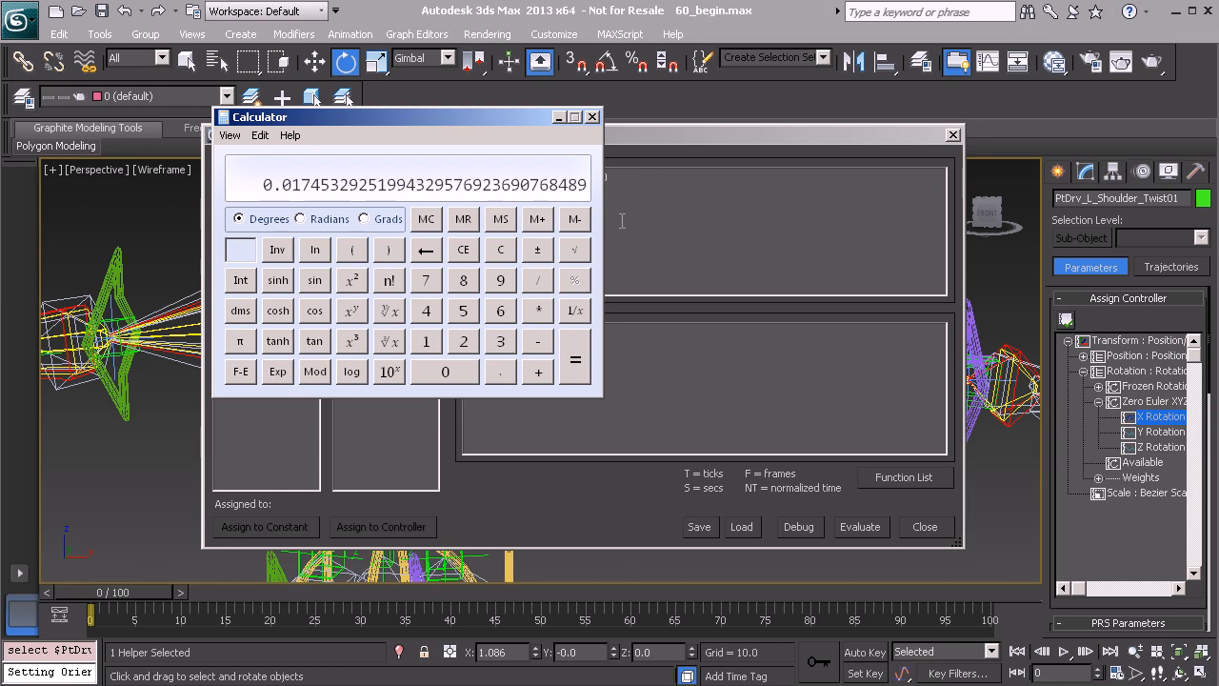
click(559, 117)
Select the Expose_L_Shoulder_Twist_IK01 helper and copy its exposed Local Euler X angle, keeping the expression dialog open
drag(651, 140, 627, 439)
scroll(486, 272, up, 2)
click(486, 271)
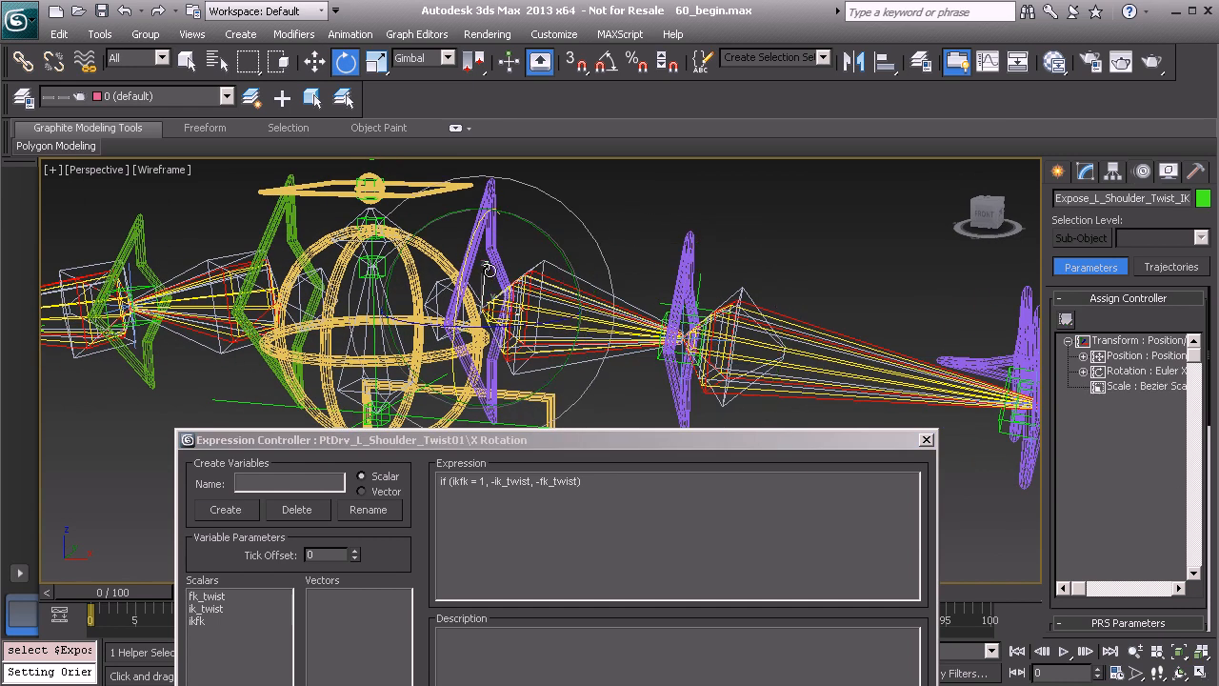
click(1086, 172)
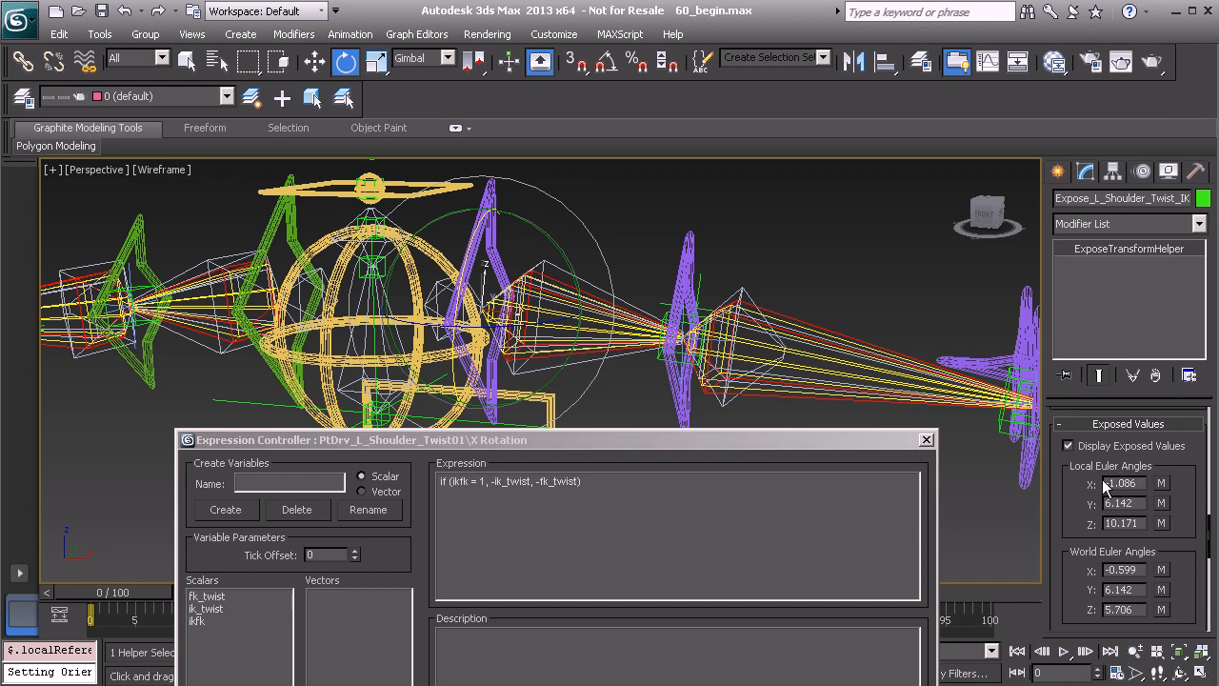
drag(1141, 483, 1103, 484)
key(ctrl+c)
drag(665, 440, 610, 220)
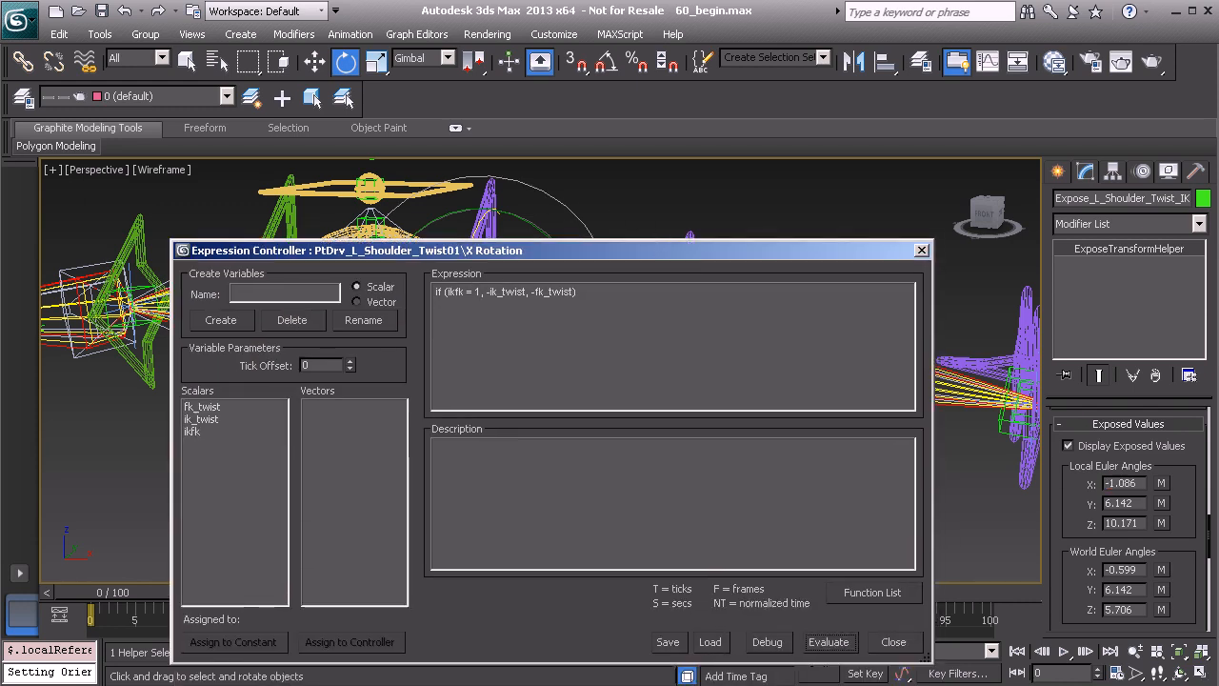
Switch back to Calculator, multiply the pi/180 factor by -1.086, copy the result and close the calculator
key(alt+Tab)
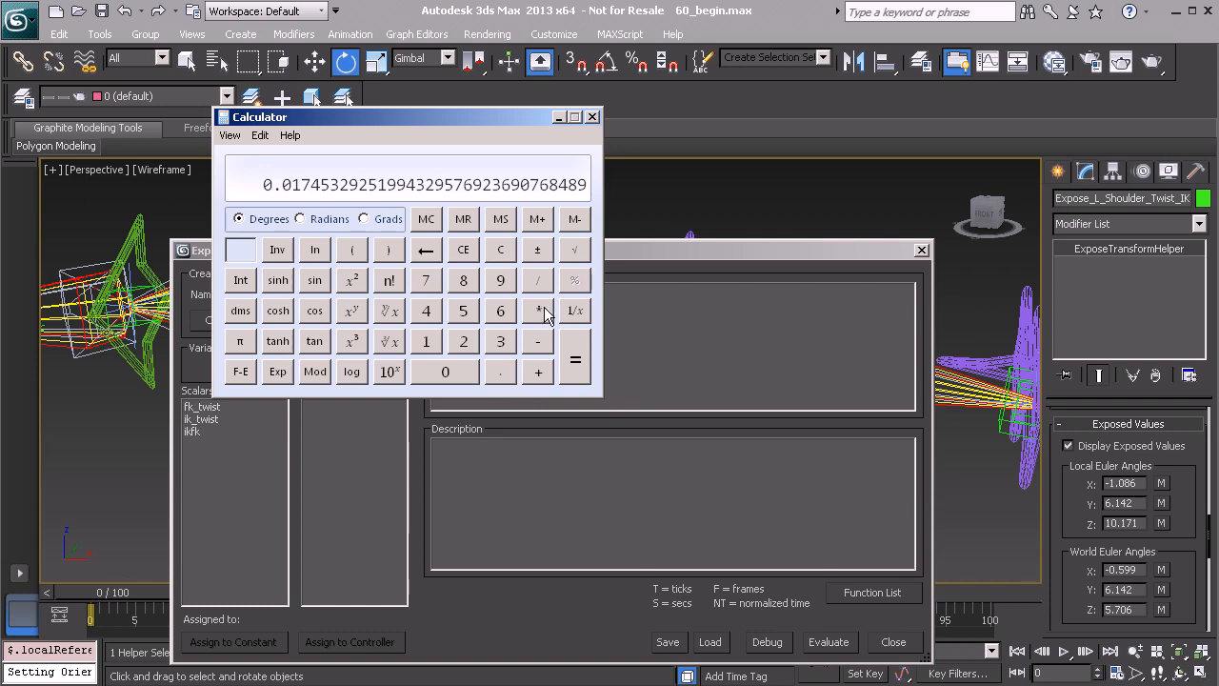
click(538, 312)
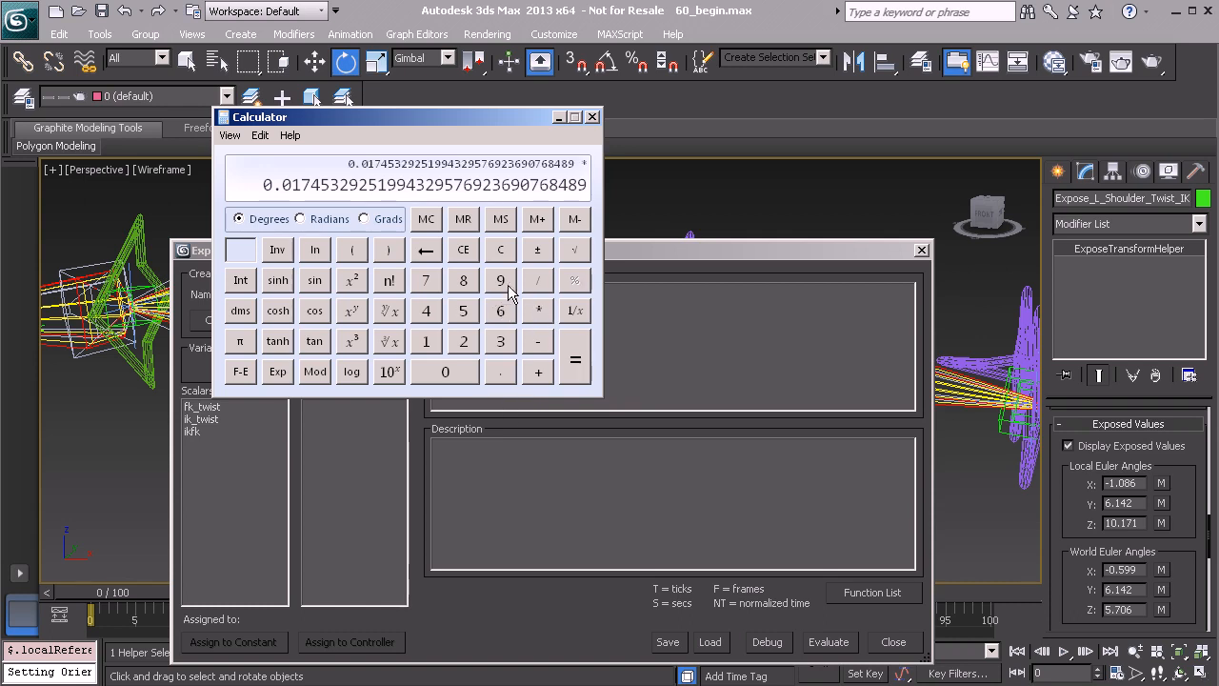
key(ctrl+v)
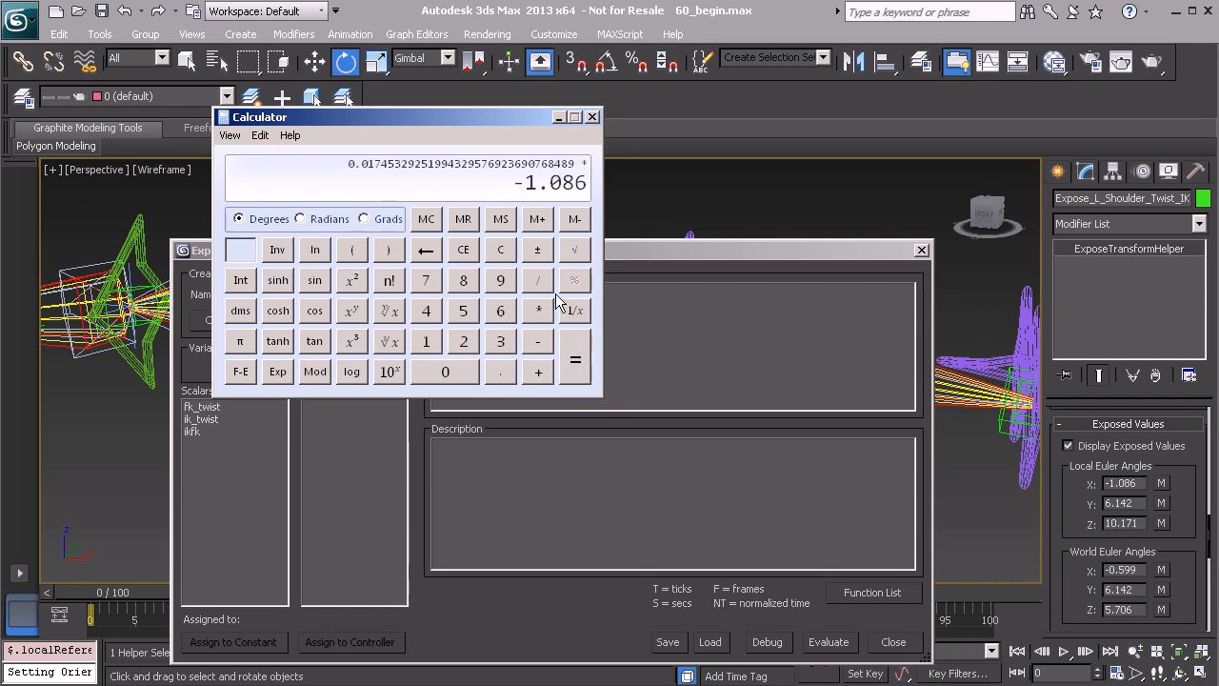
click(577, 365)
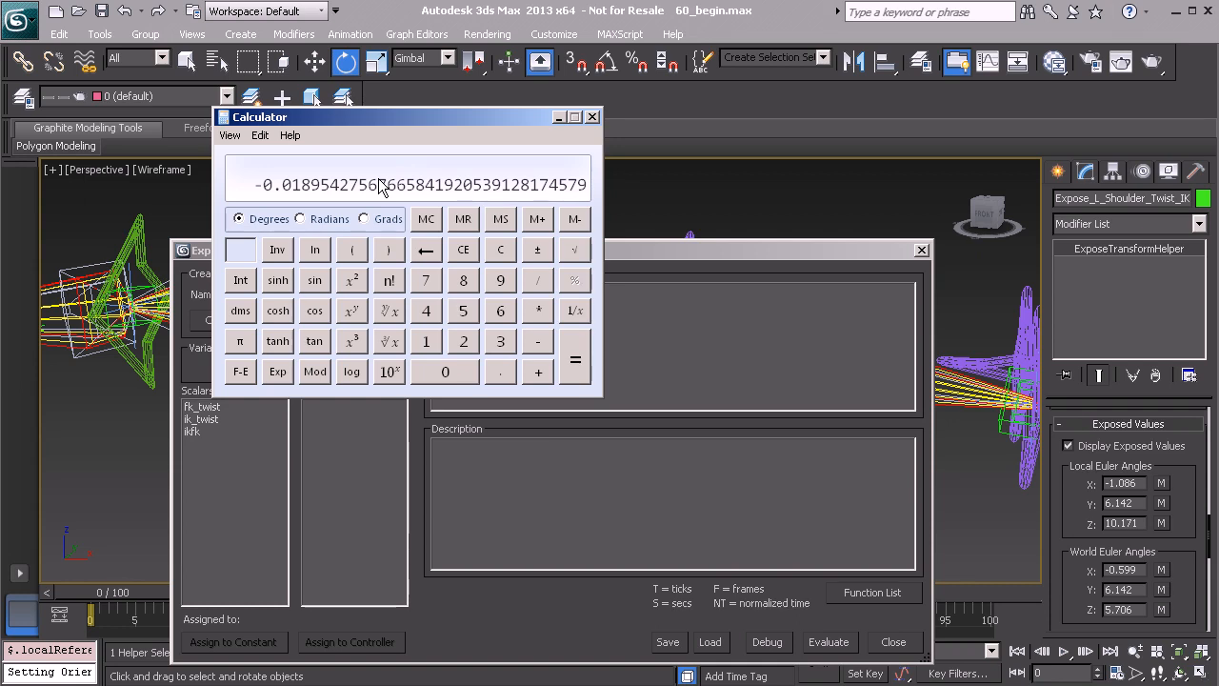
click(591, 118)
Insert -0.01895427567665841920539128174579 after -ik_twist in the expression, evaluate it and select the PtDrv_L_Shoulder_Twist01 helper to check its rotation
click(529, 292)
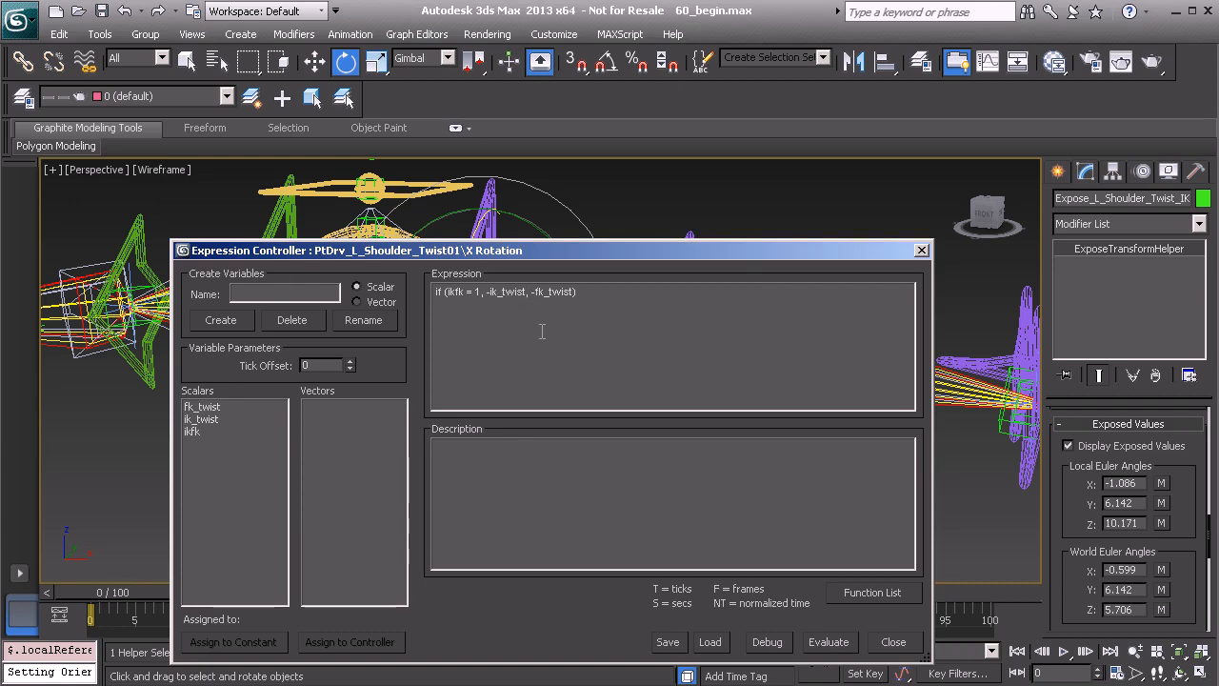
text(-0.01895427567665841920539128174579)
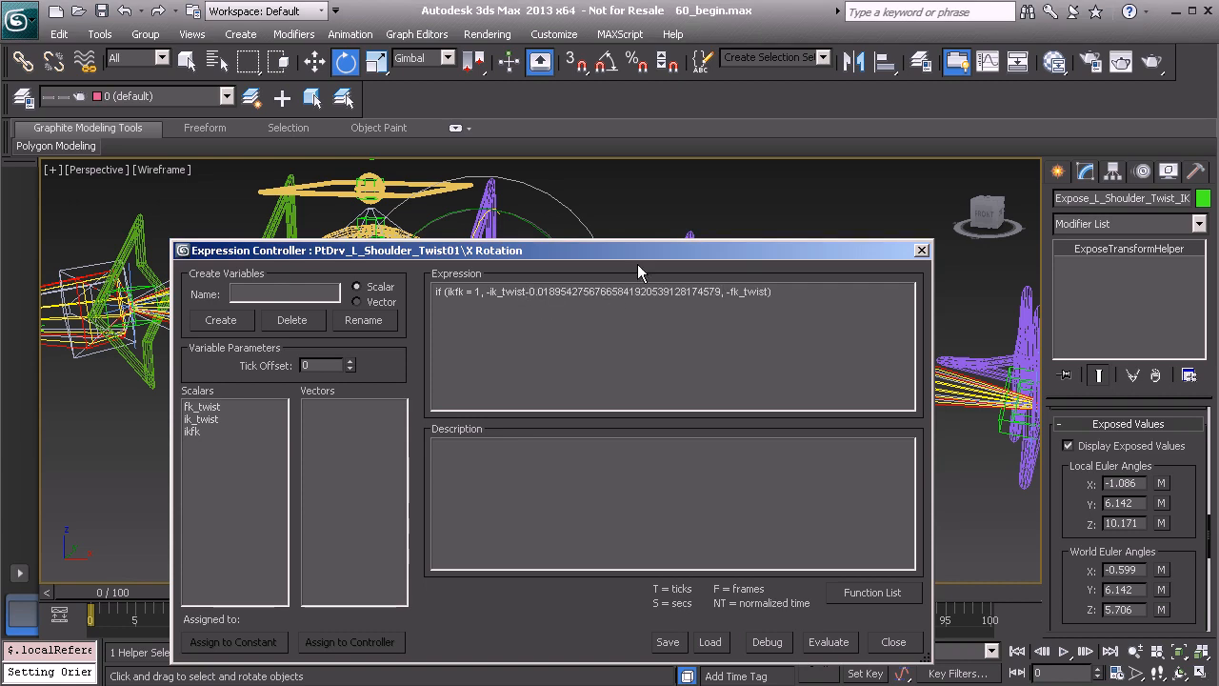
drag(657, 255, 626, 111)
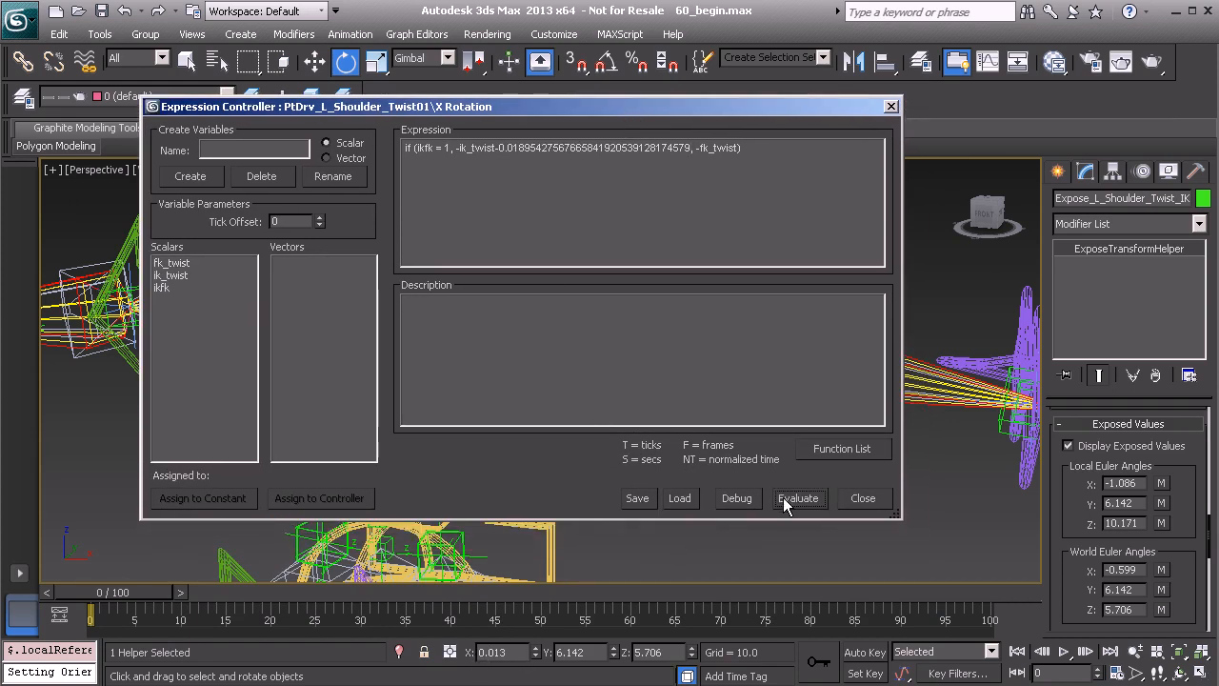
drag(702, 110, 645, 445)
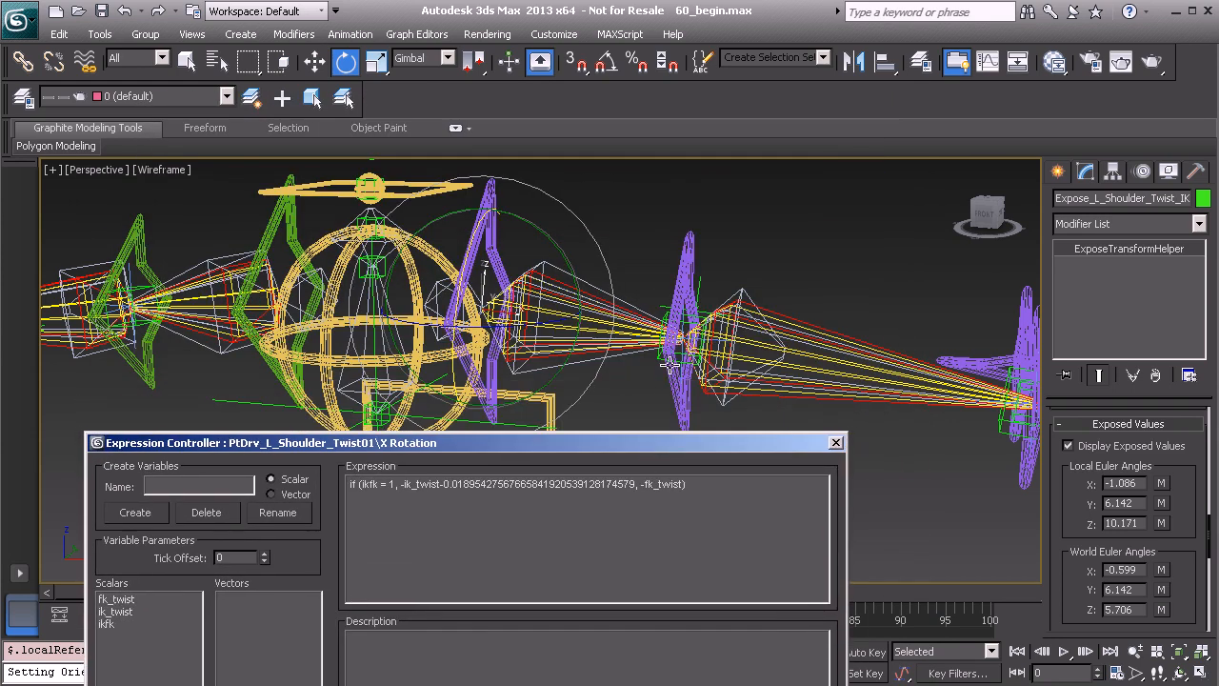
click(660, 356)
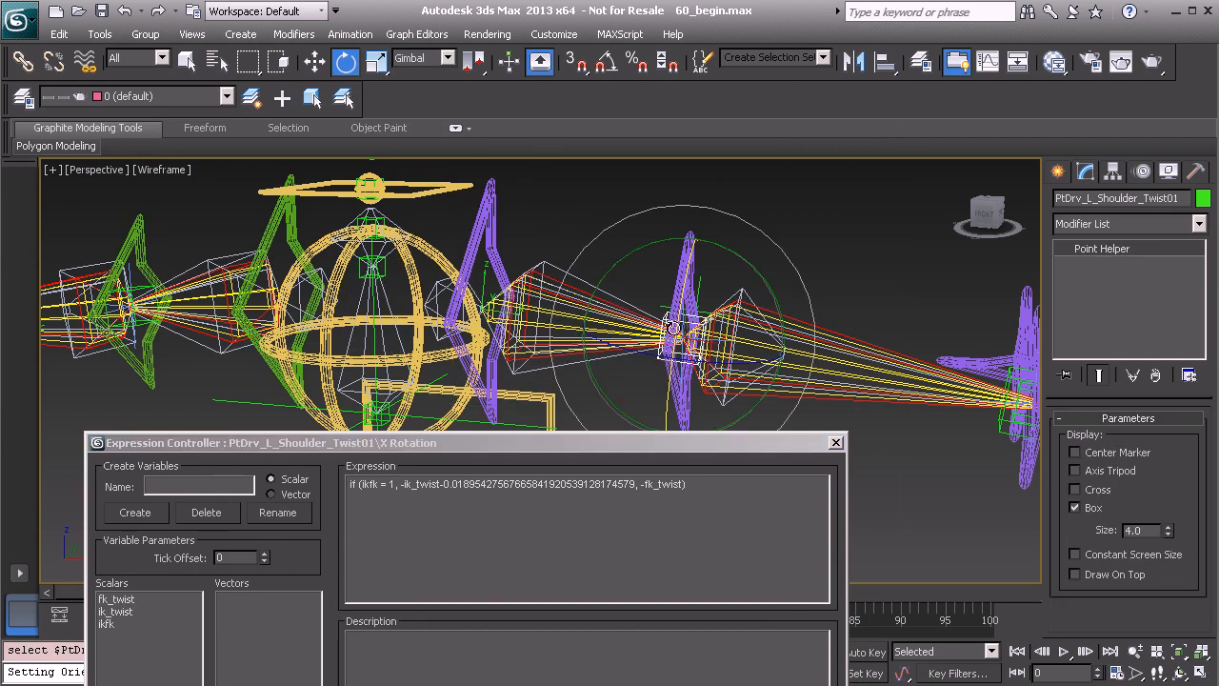
Close the Expression Controller for the left shoulder twist helper's X Rotation
drag(621, 440, 628, 139)
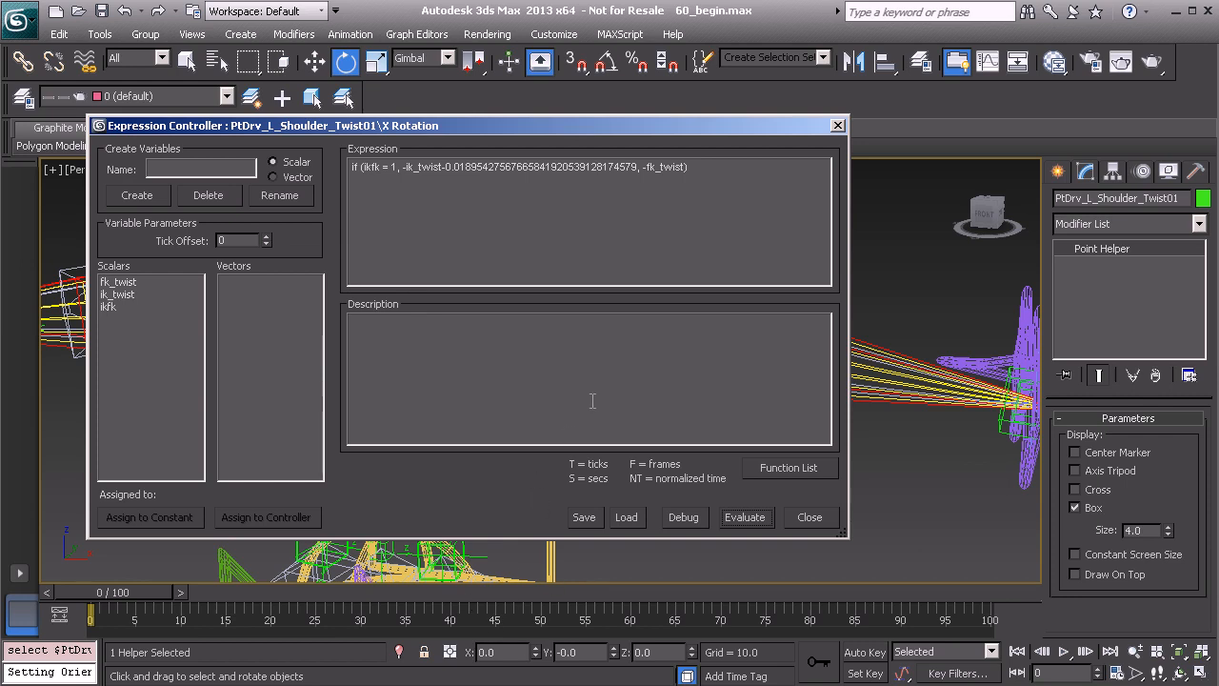
click(839, 125)
Test the upper-arm twist by swinging Elbow_Swivel on Anim_L_Arm_IK01 to values such as -66.3, and reset it to 0.0
middle_drag(794, 261, 692, 289)
scroll(819, 319, down, 2)
middle_drag(844, 323, 761, 299)
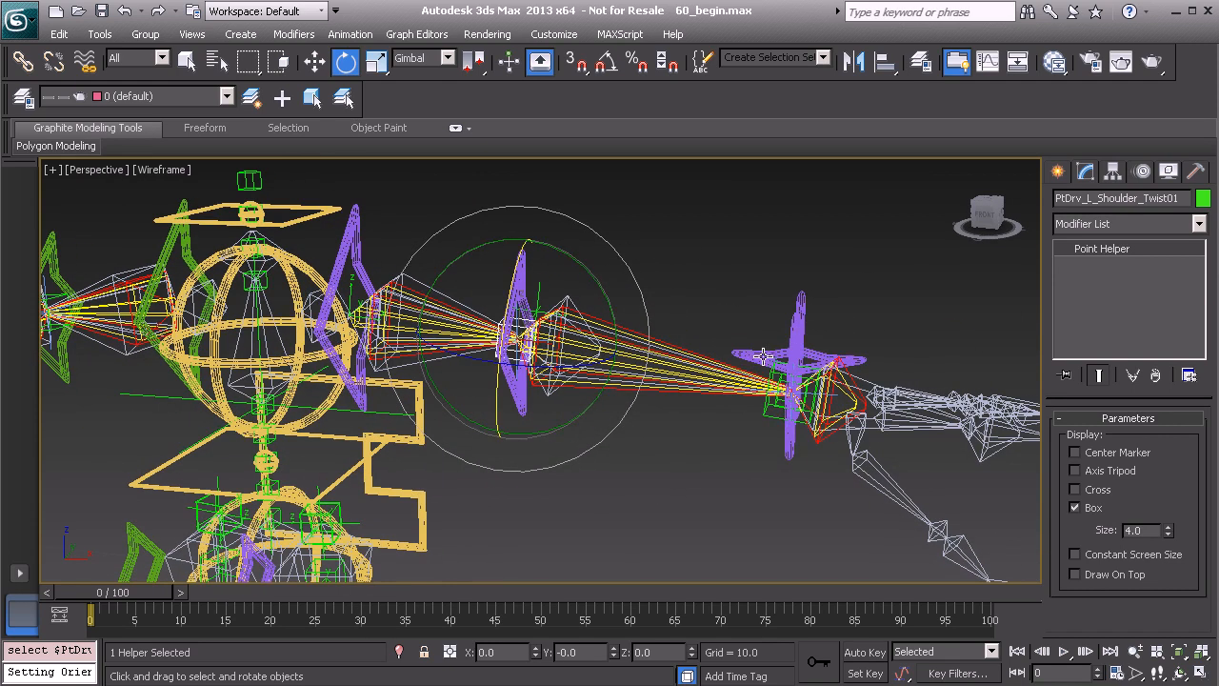
click(764, 356)
drag(1202, 449, 1023, 94)
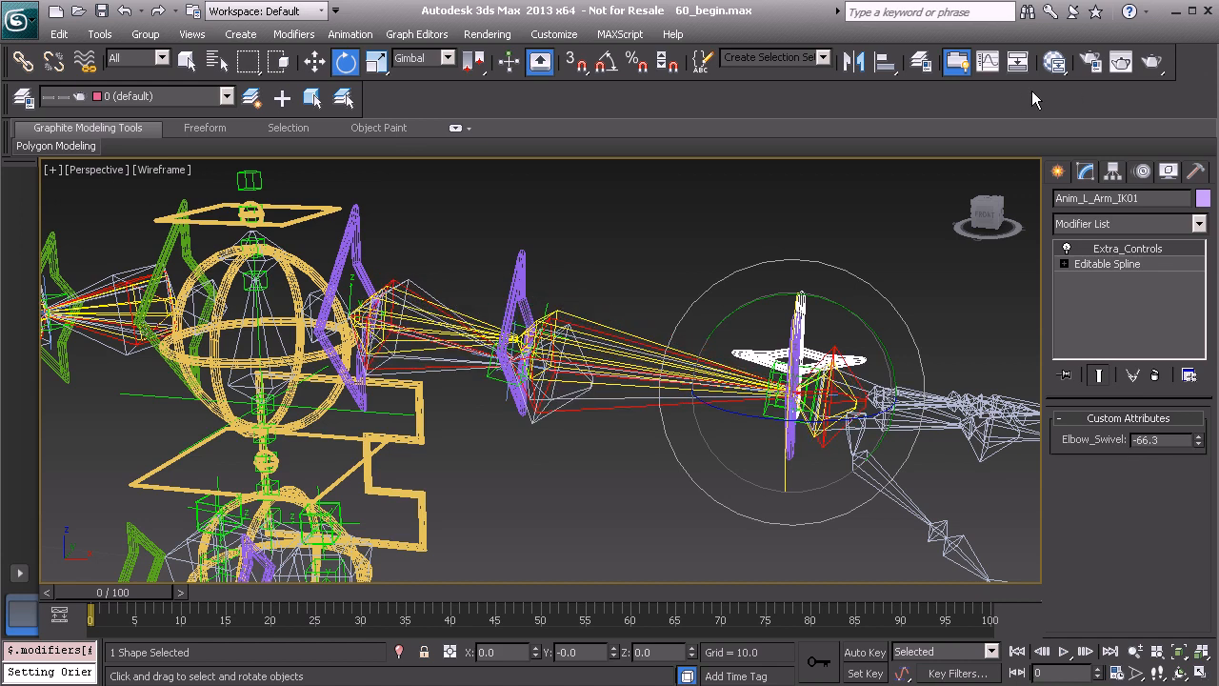
right_click(1199, 440)
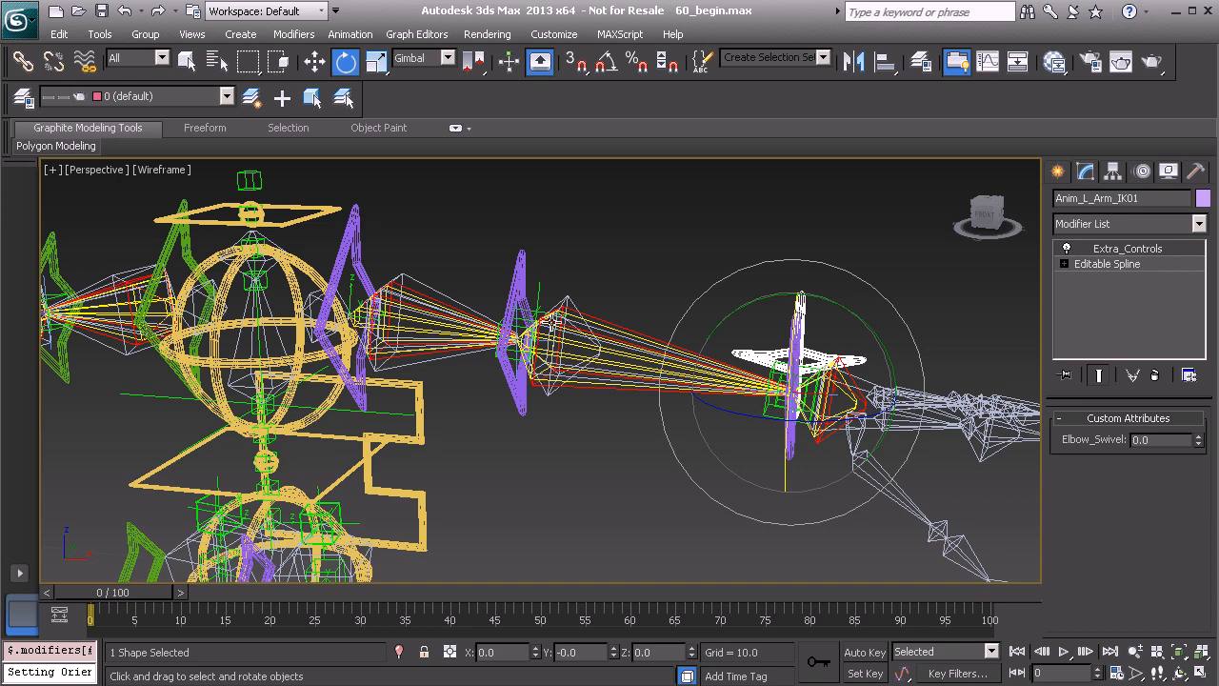
middle_drag(521, 277, 543, 305)
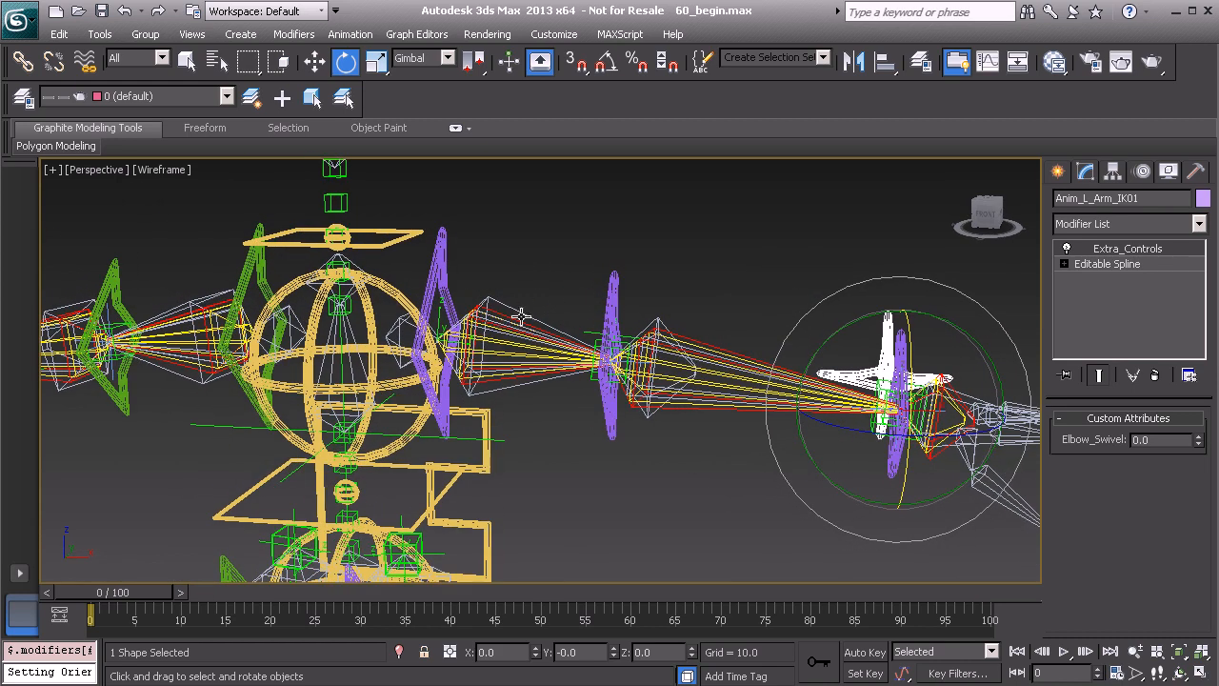
middle_drag(473, 307, 511, 276)
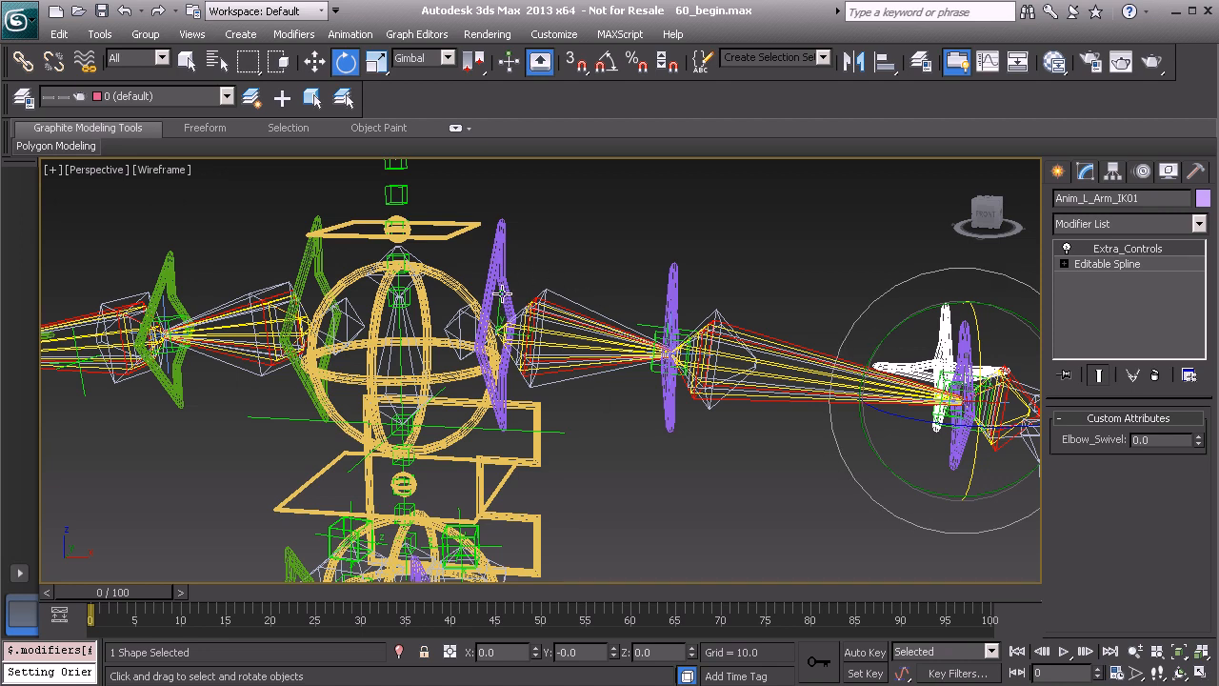
middle_drag(351, 323, 391, 316)
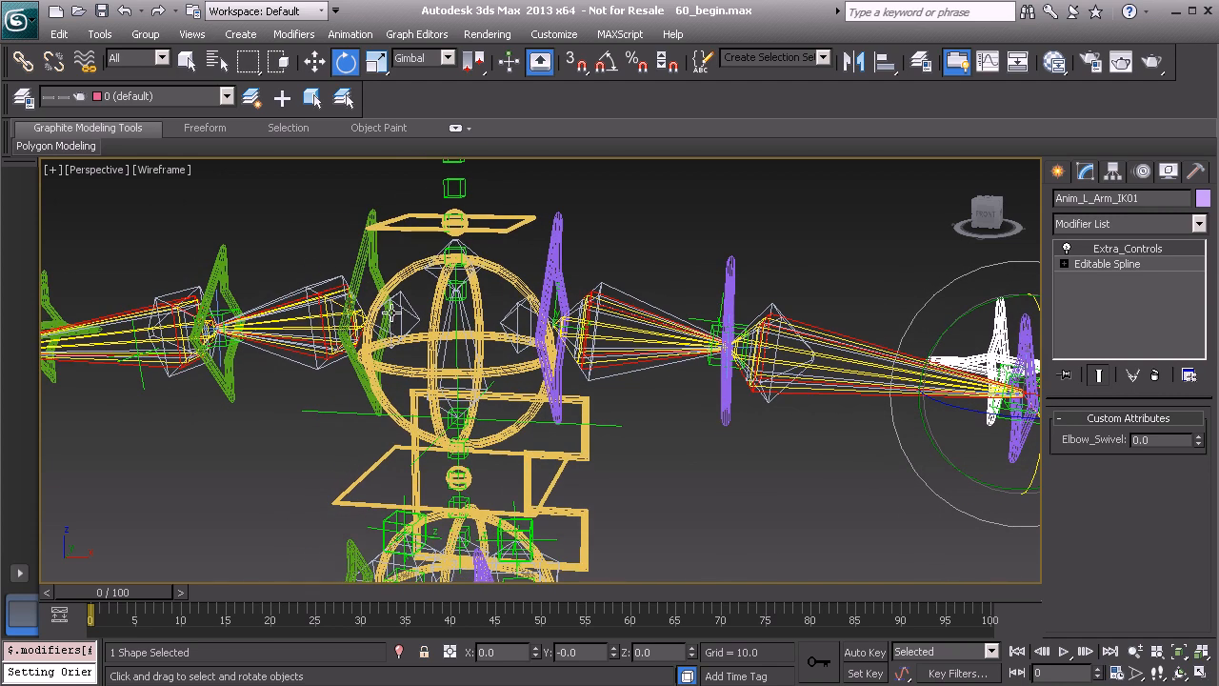